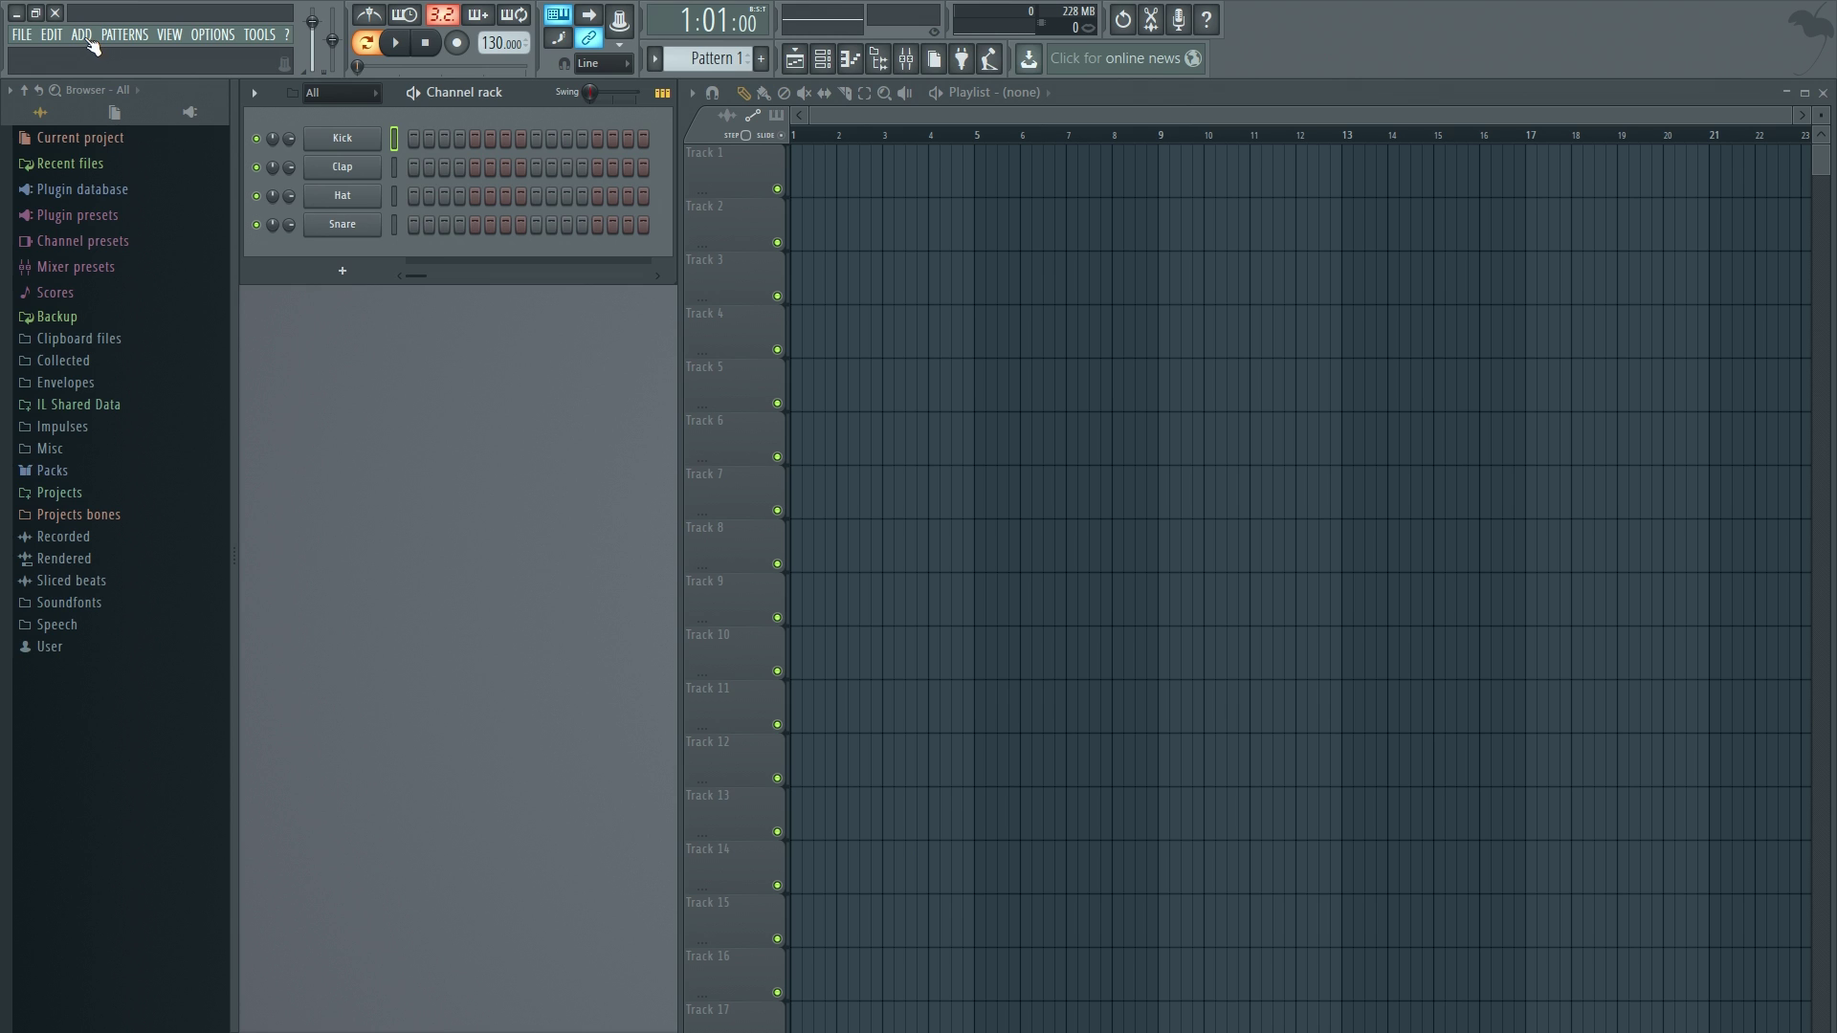
# Step: Examine the list of plugins that can be added as a new channel
pyautogui.click(82, 35)
pyautogui.moveTo(113, 55)
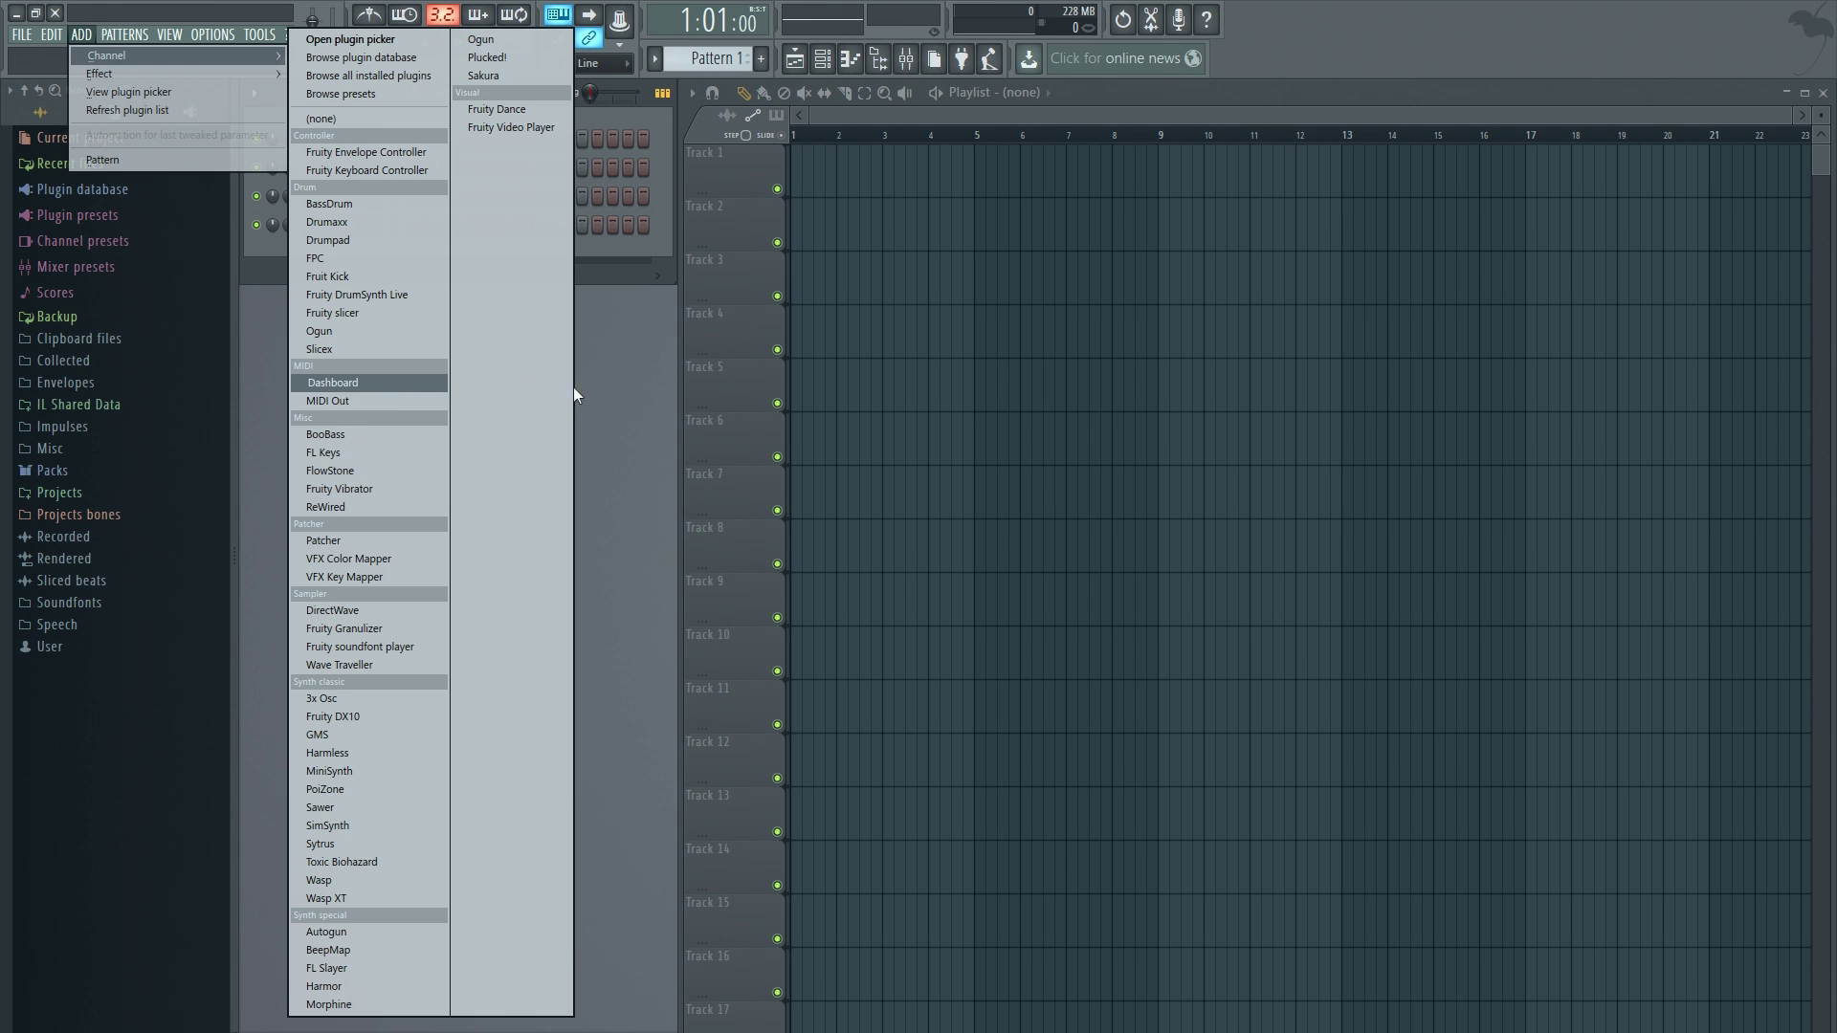
pyautogui.click(607, 395)
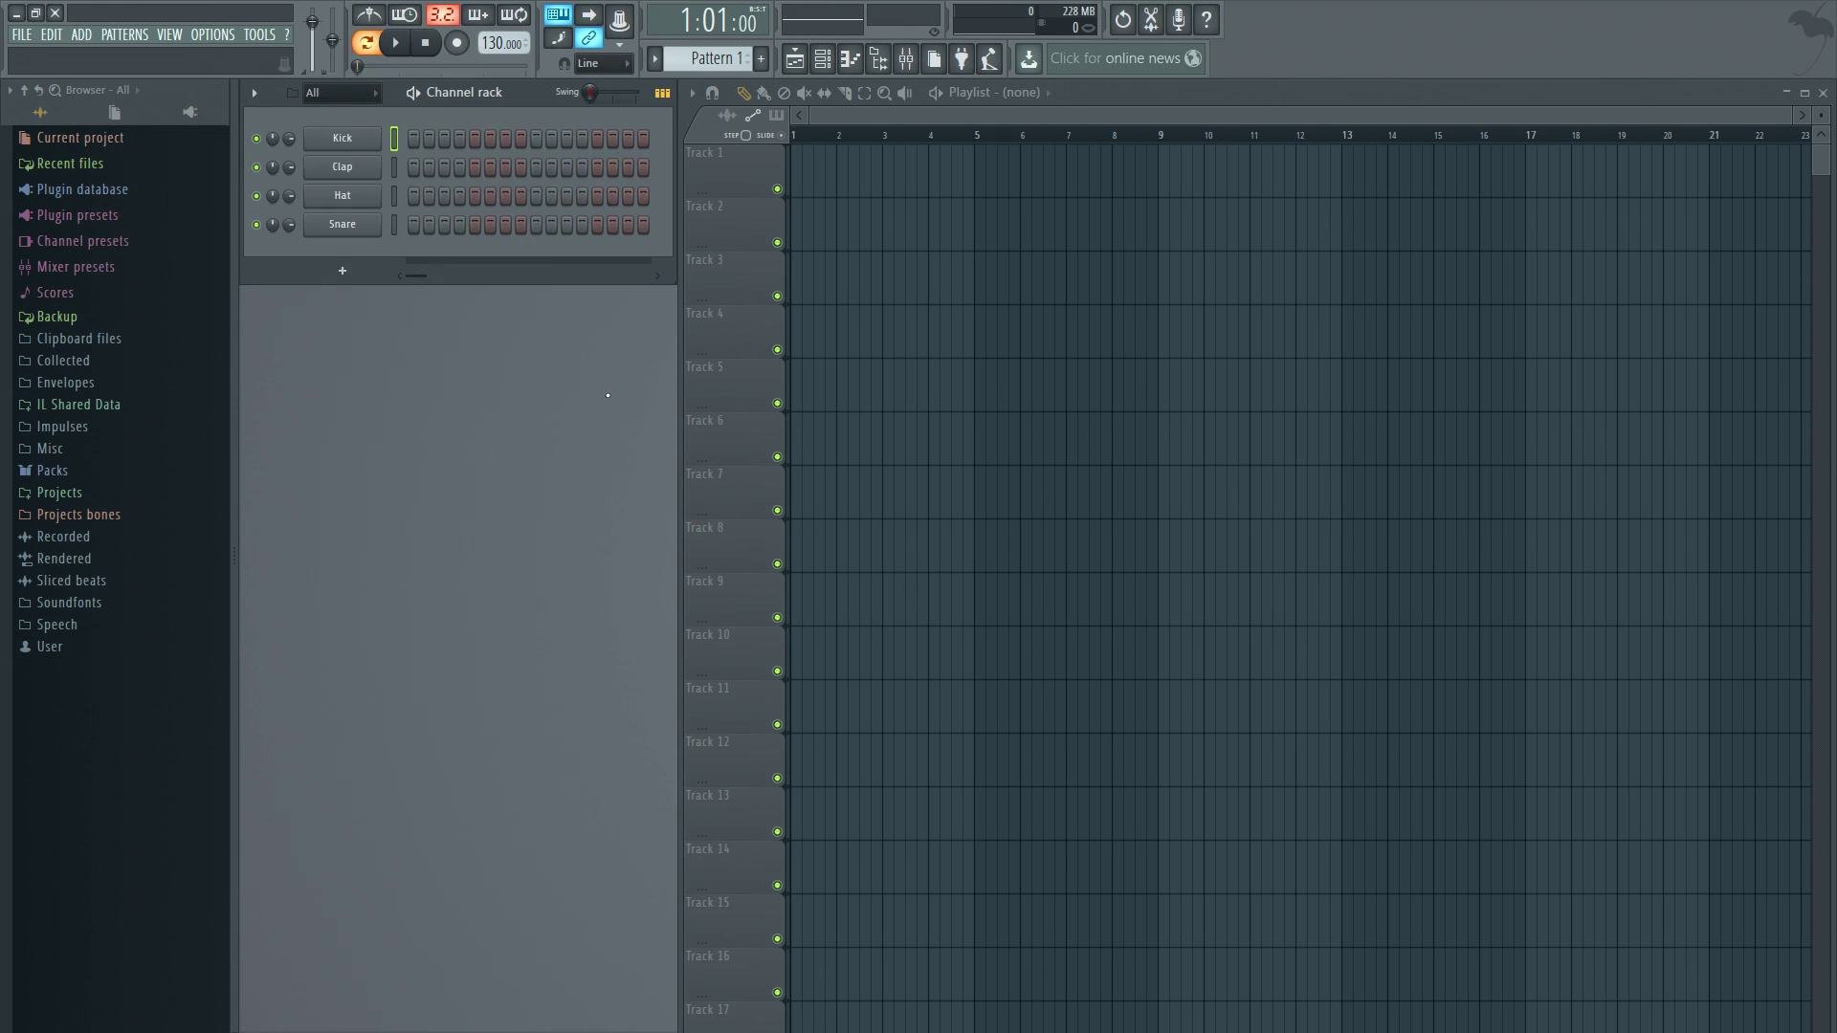
# Step: Set the VST plugins extra search folder to D:\Music\VST Plugins in the file settings and let the plugin scan complete
pyautogui.click(213, 36)
pyautogui.click(295, 131)
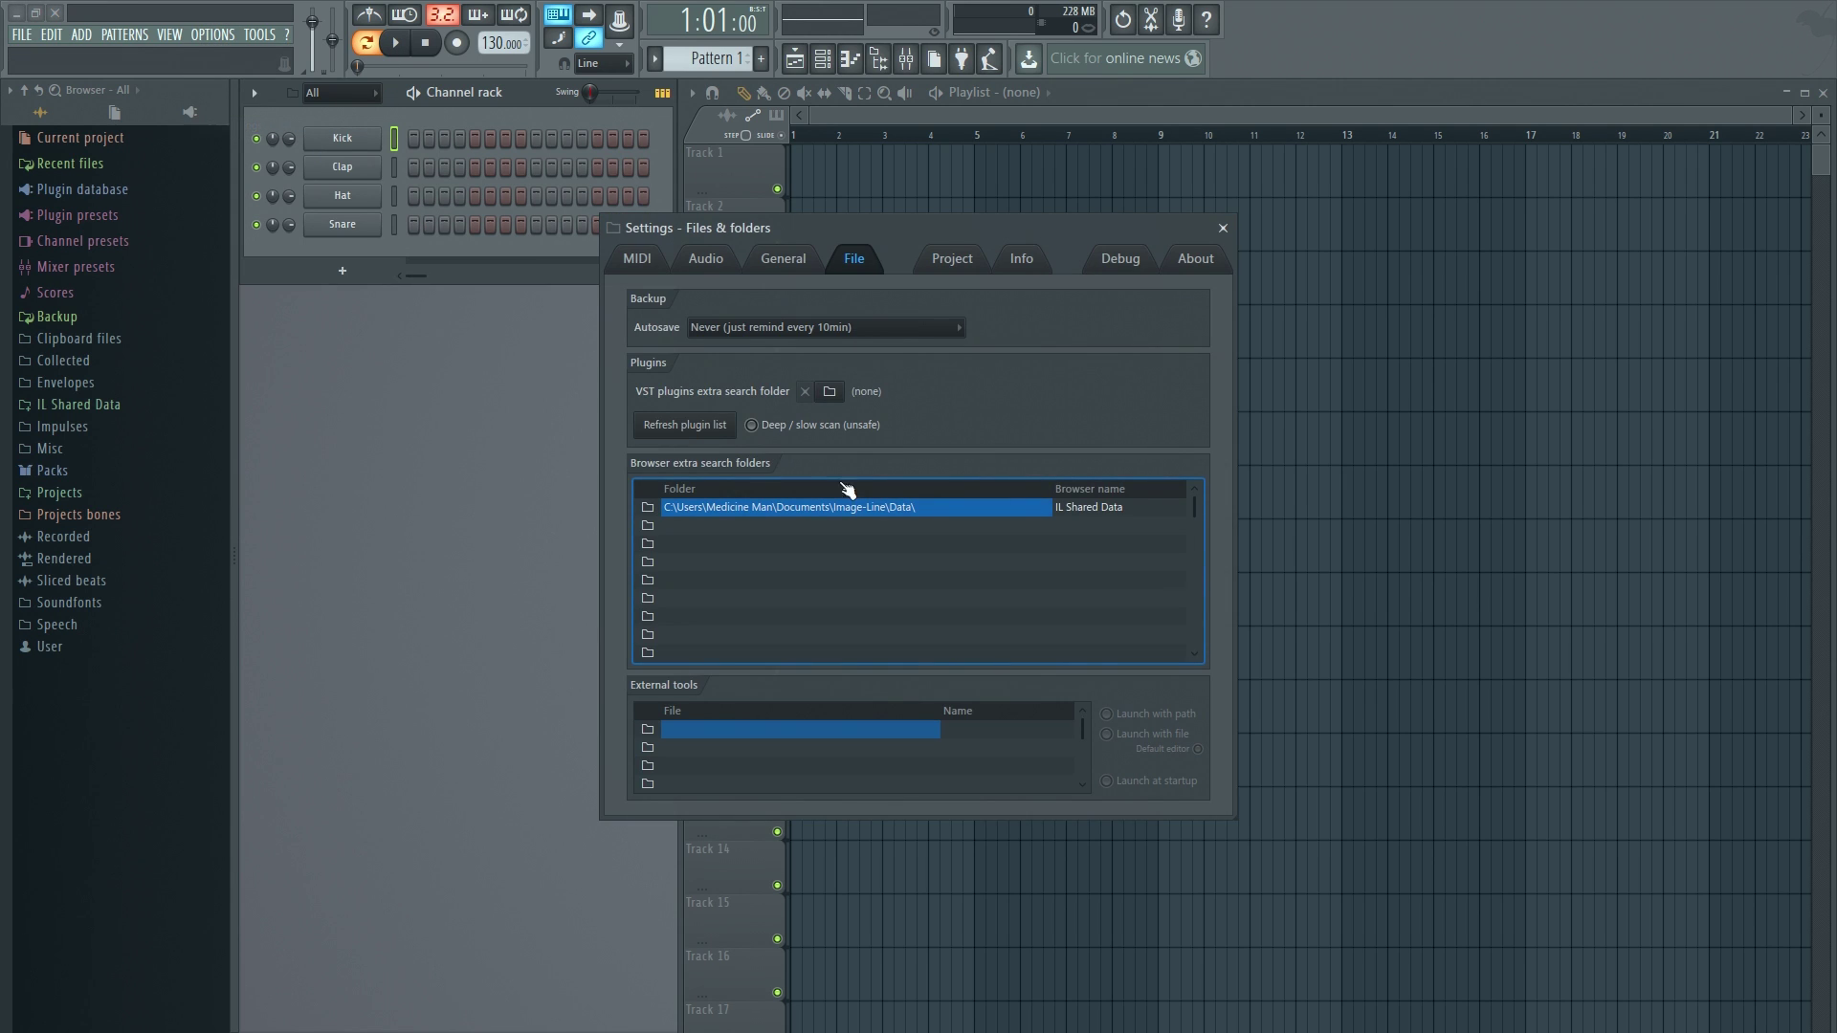
pyautogui.click(830, 391)
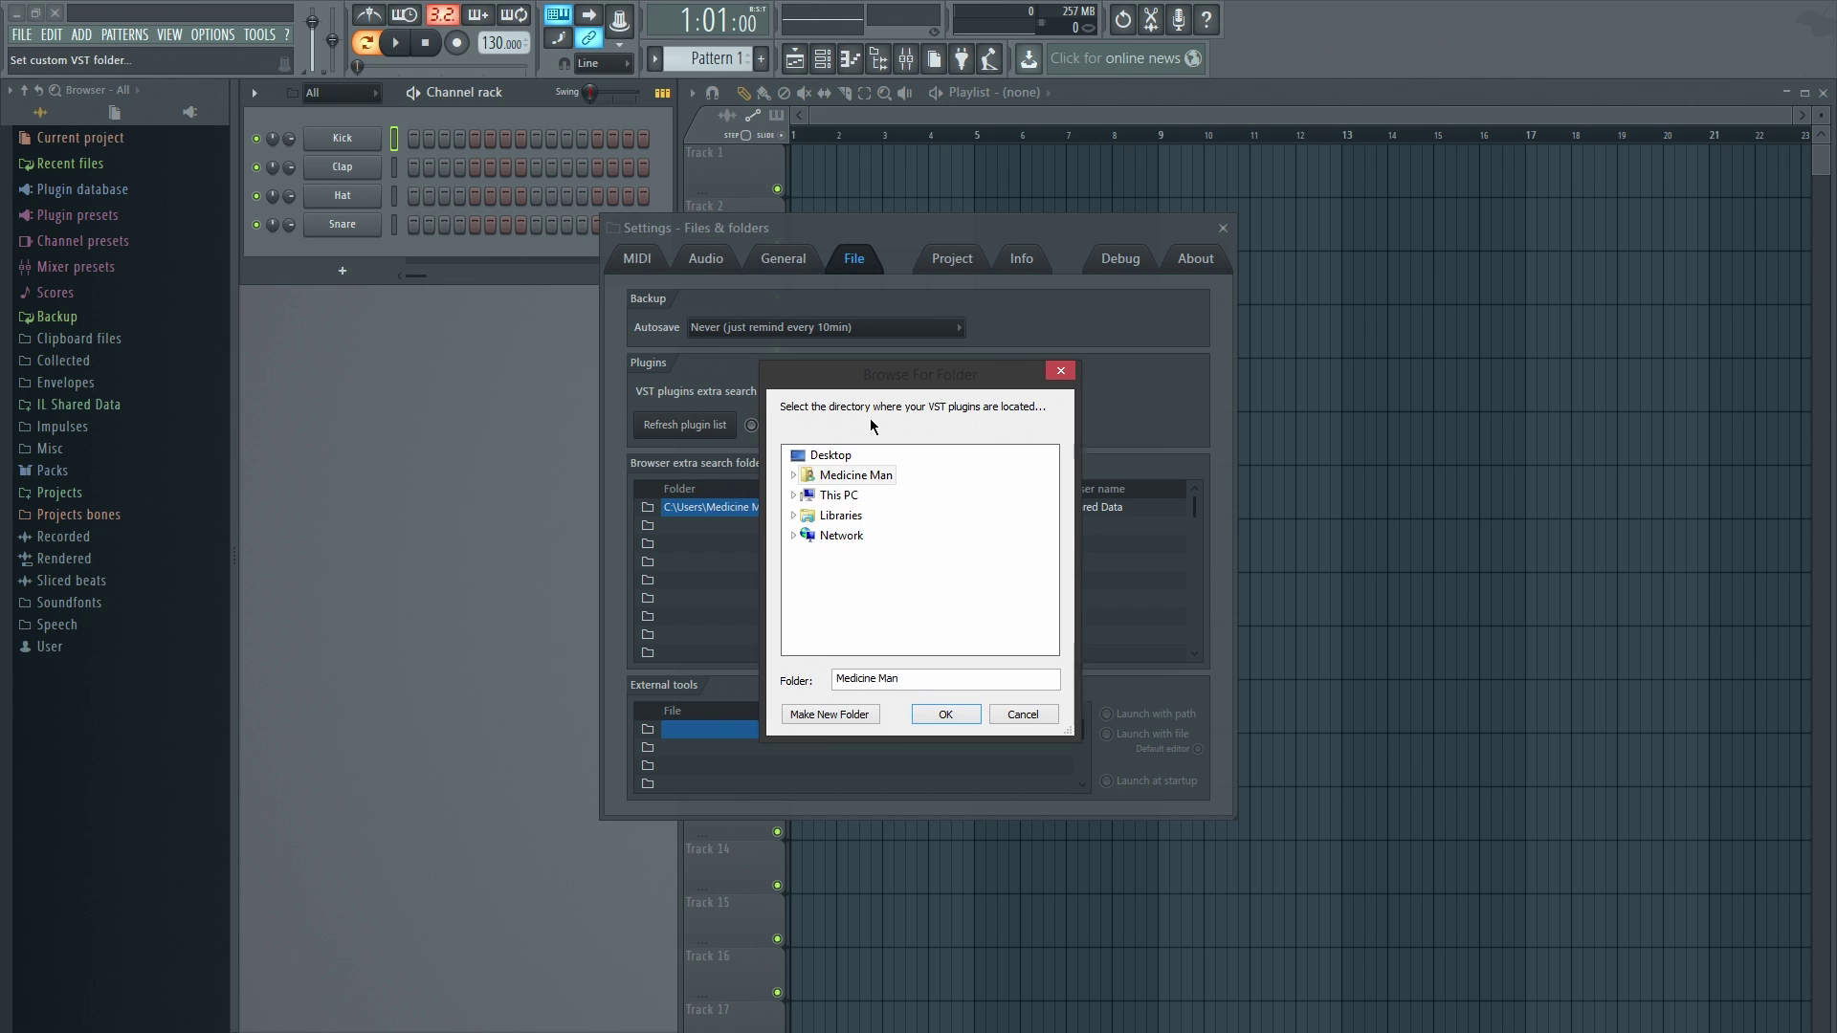
pyautogui.click(794, 496)
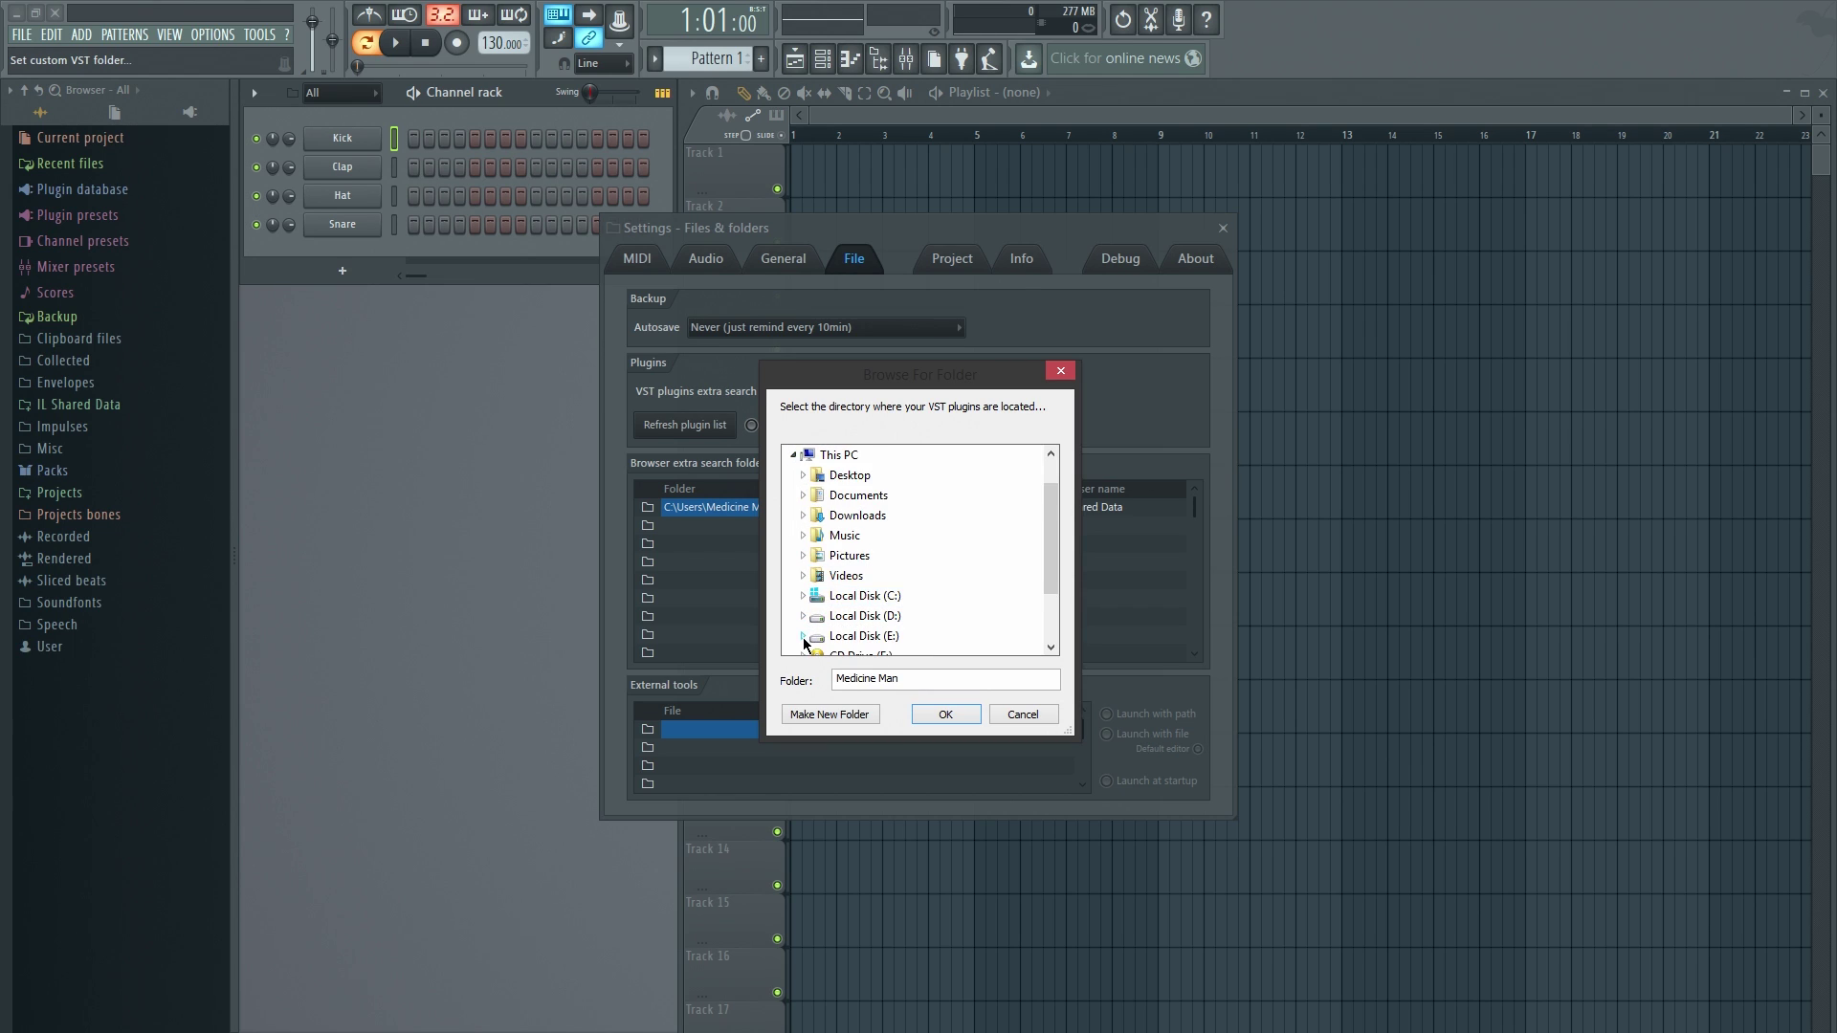
pyautogui.click(804, 615)
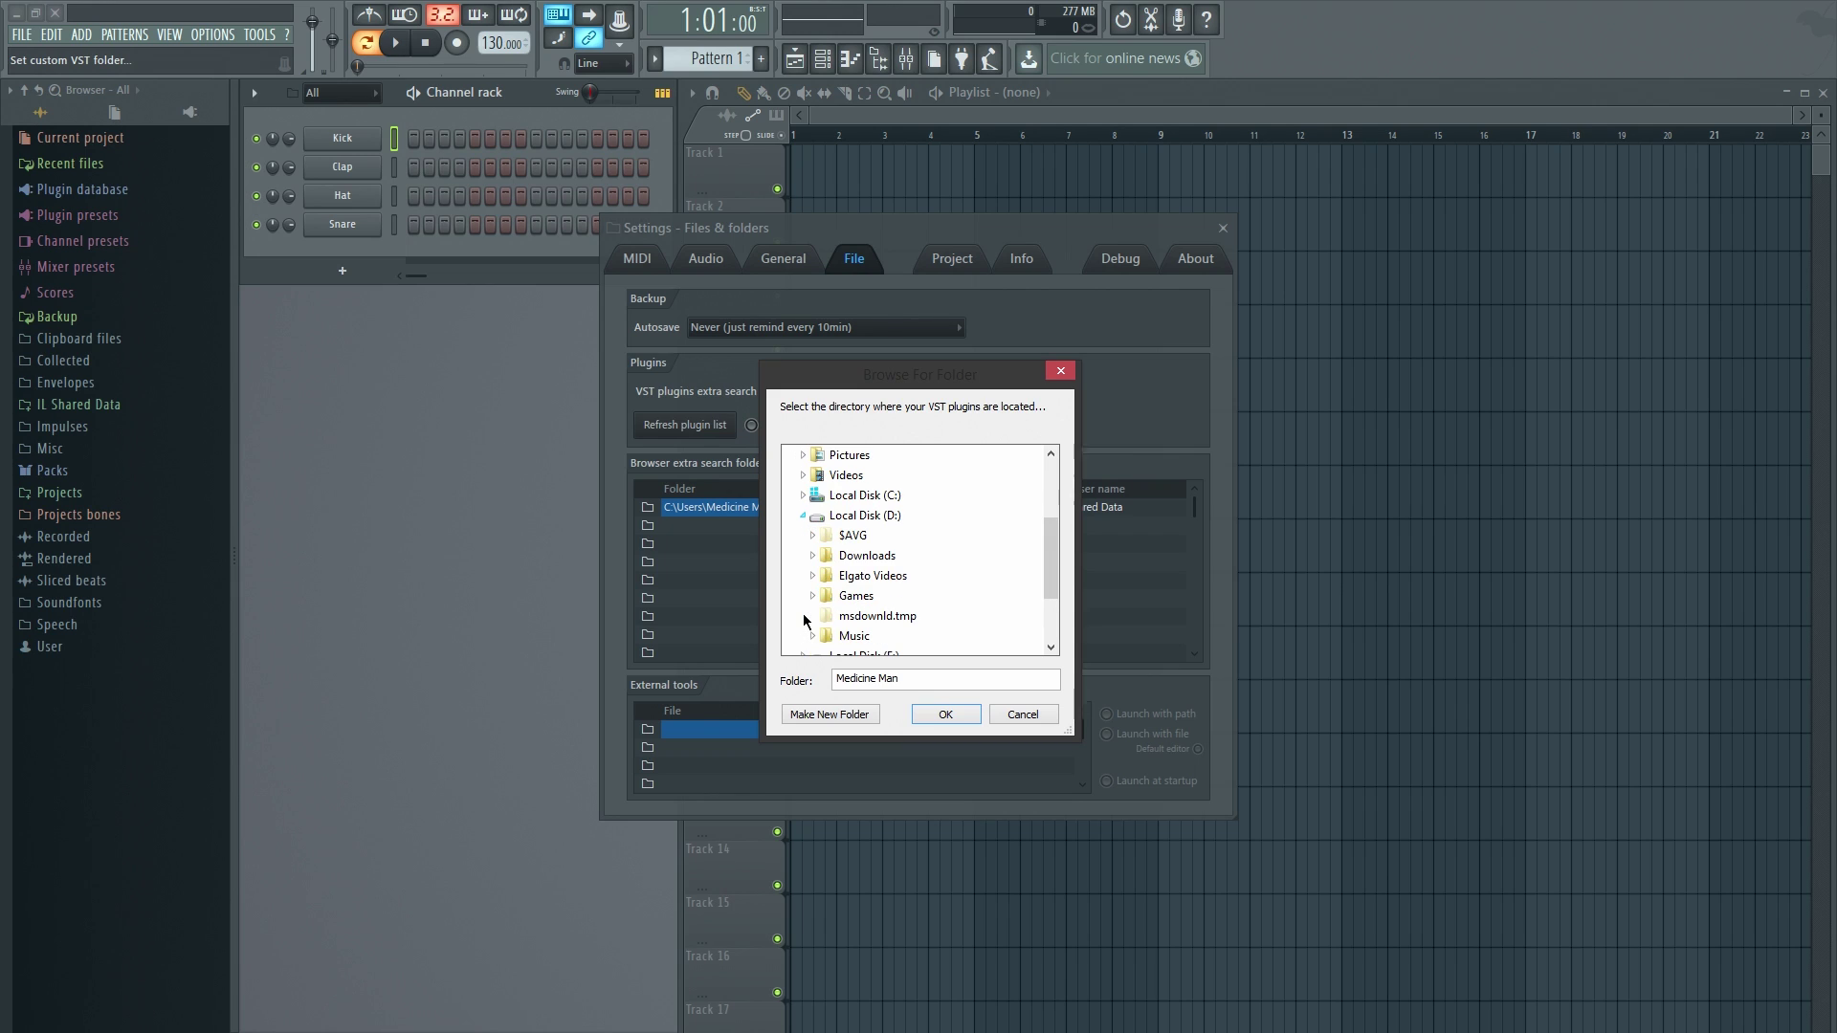
pyautogui.click(812, 636)
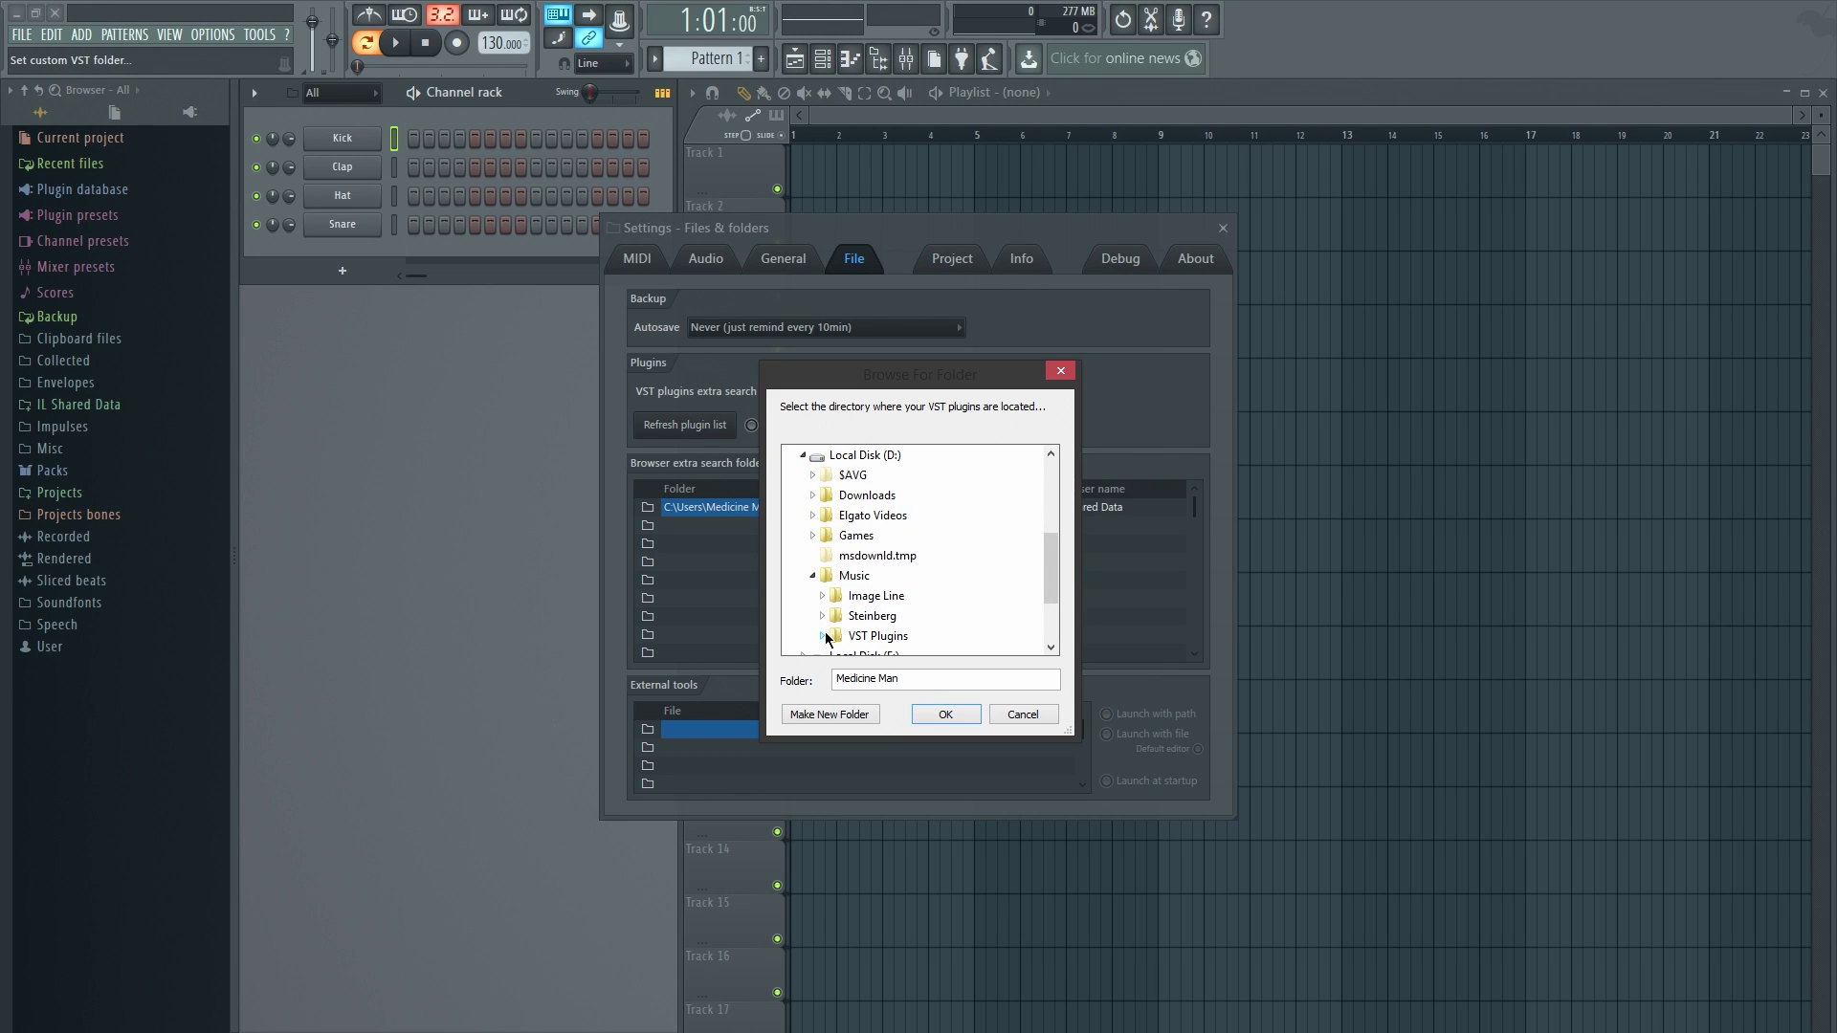
pyautogui.click(856, 636)
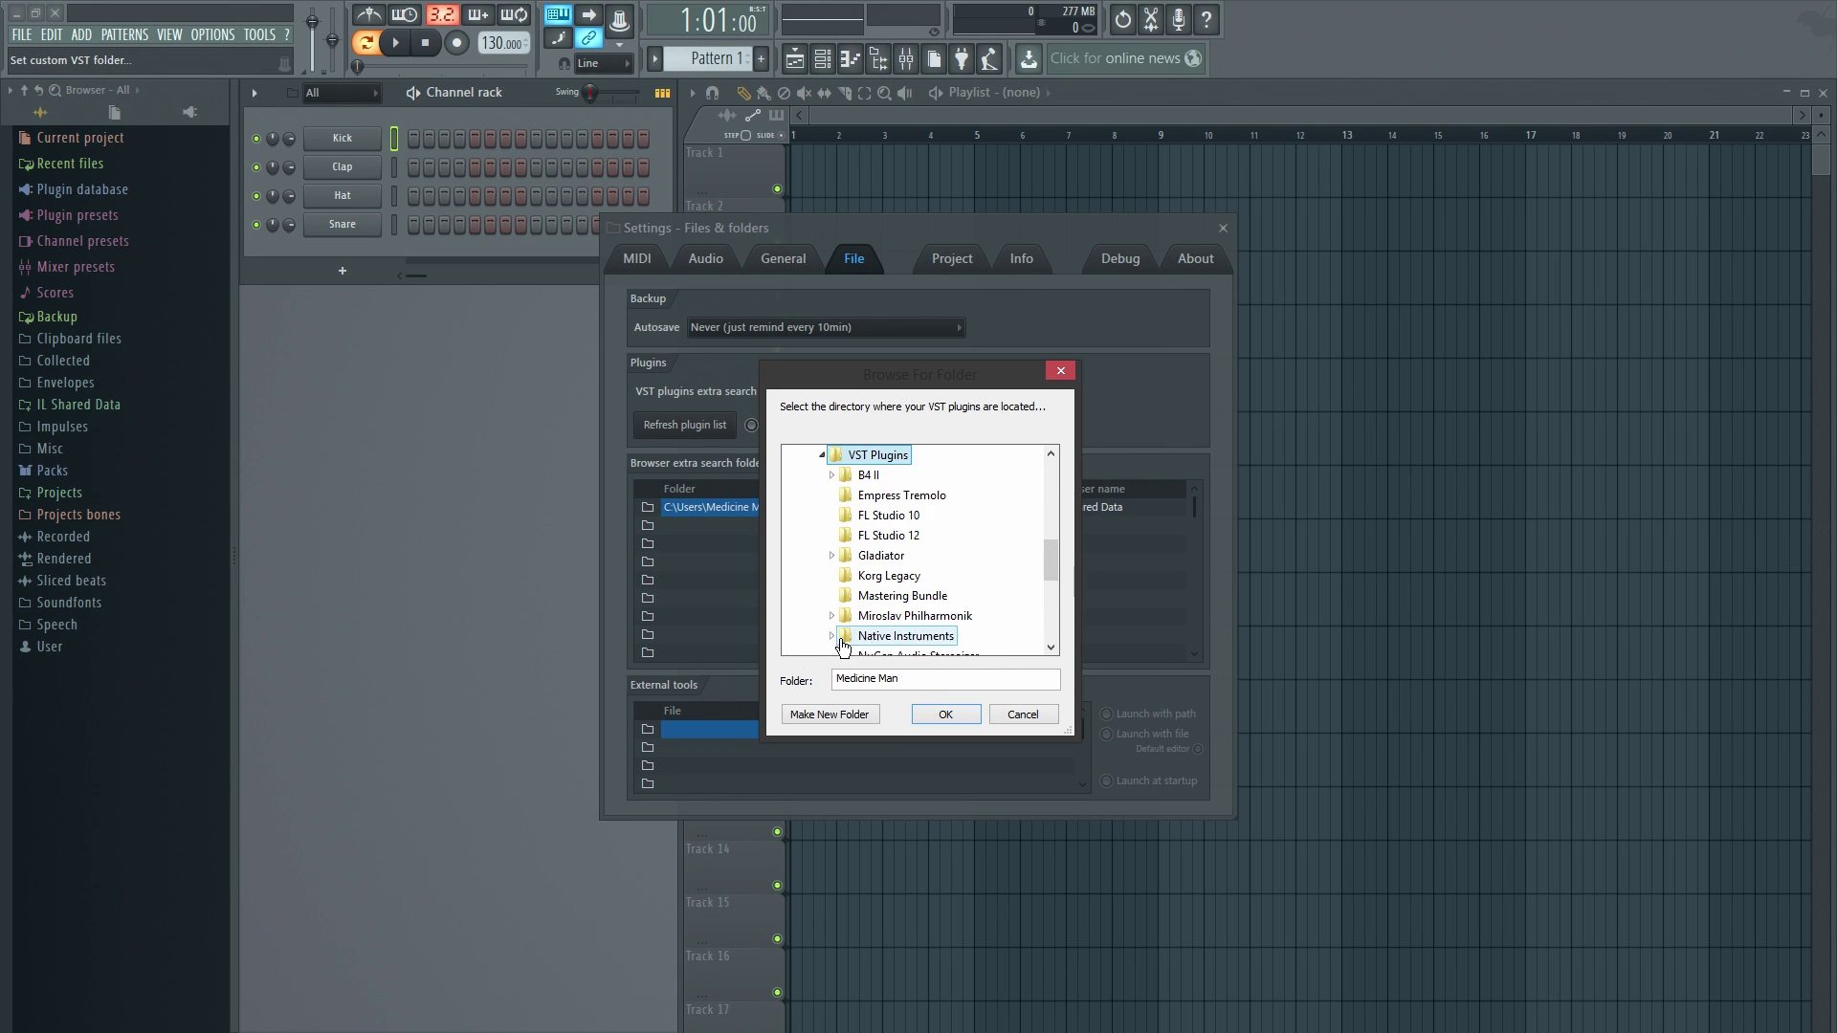
pyautogui.click(933, 716)
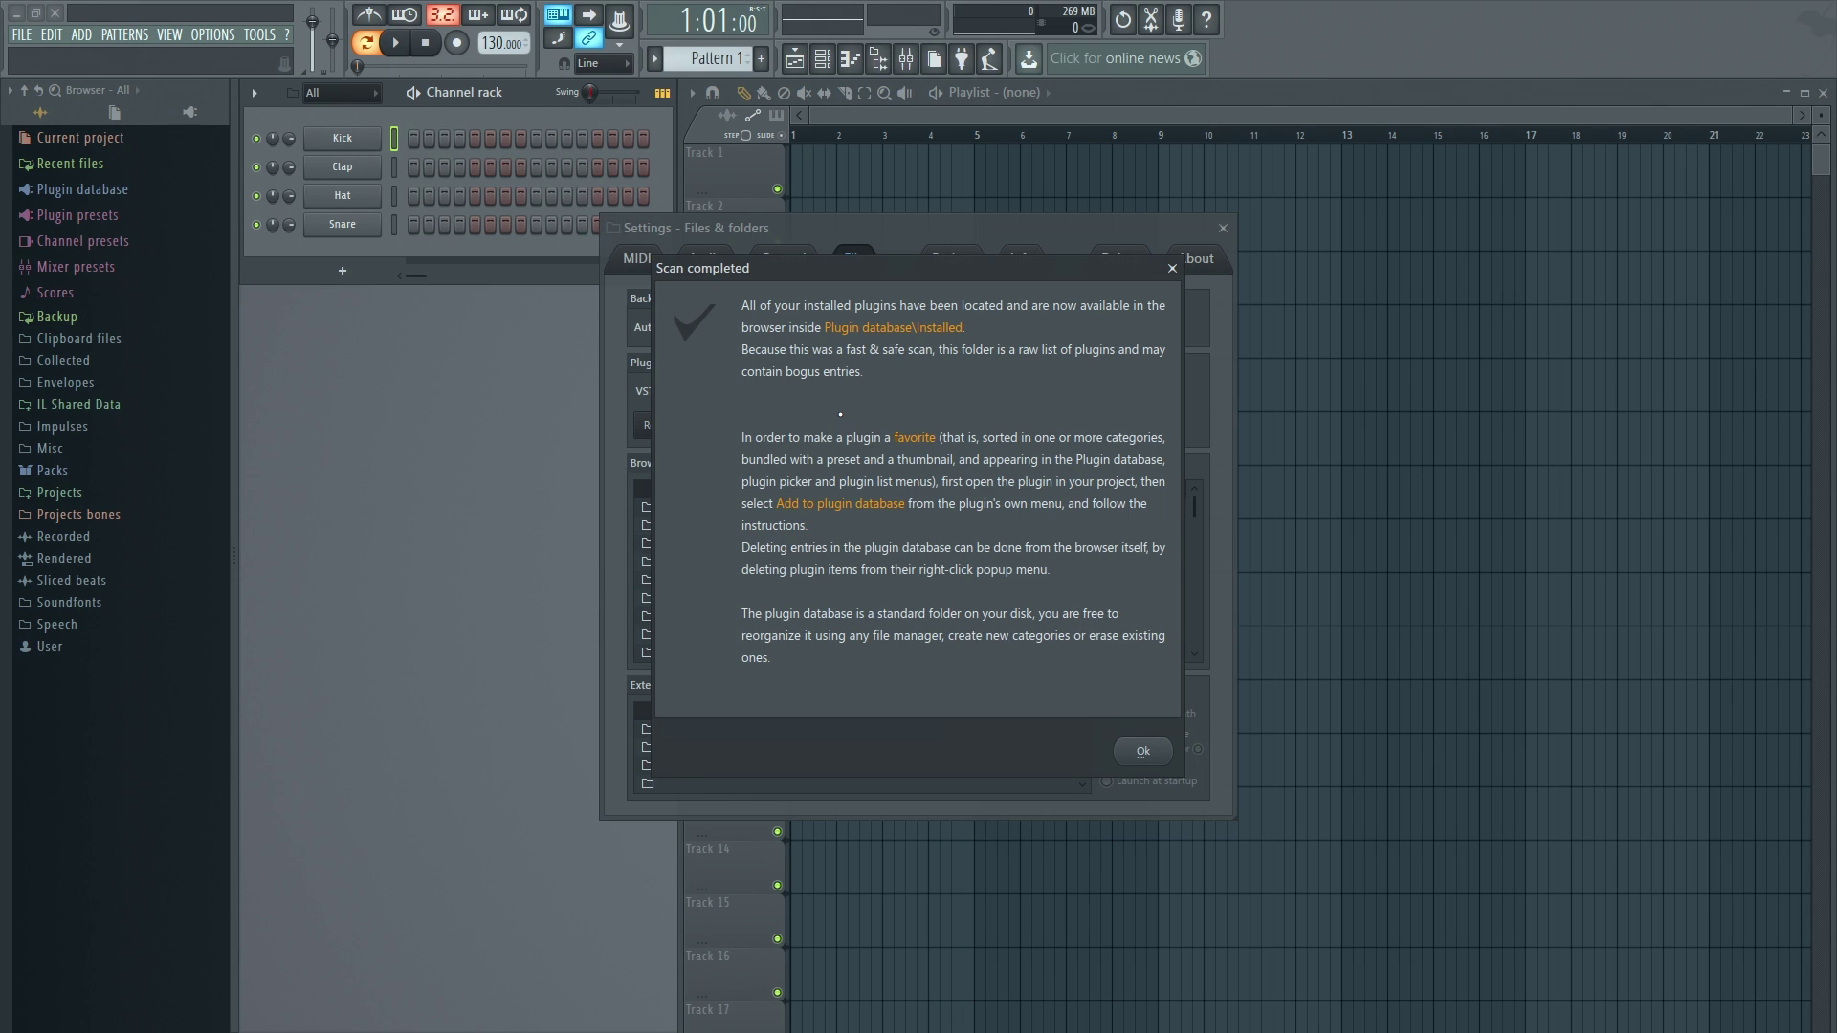
pyautogui.click(1142, 753)
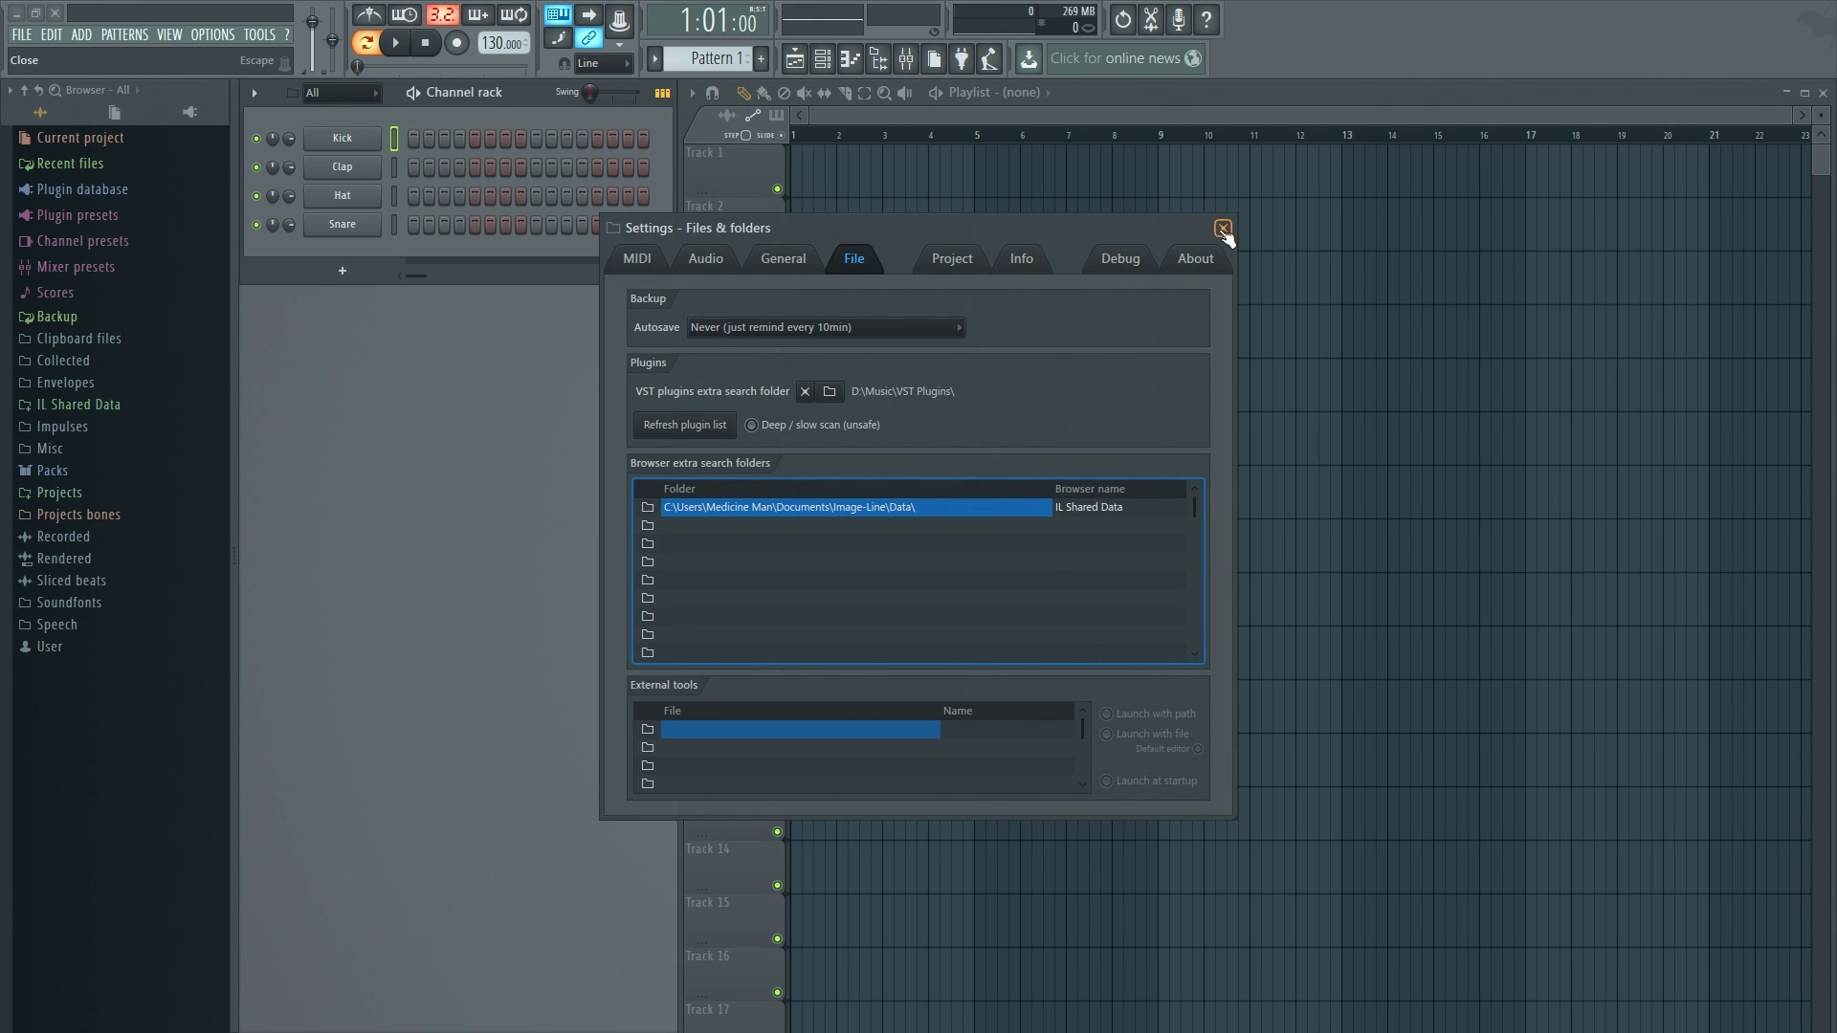
pyautogui.click(1224, 229)
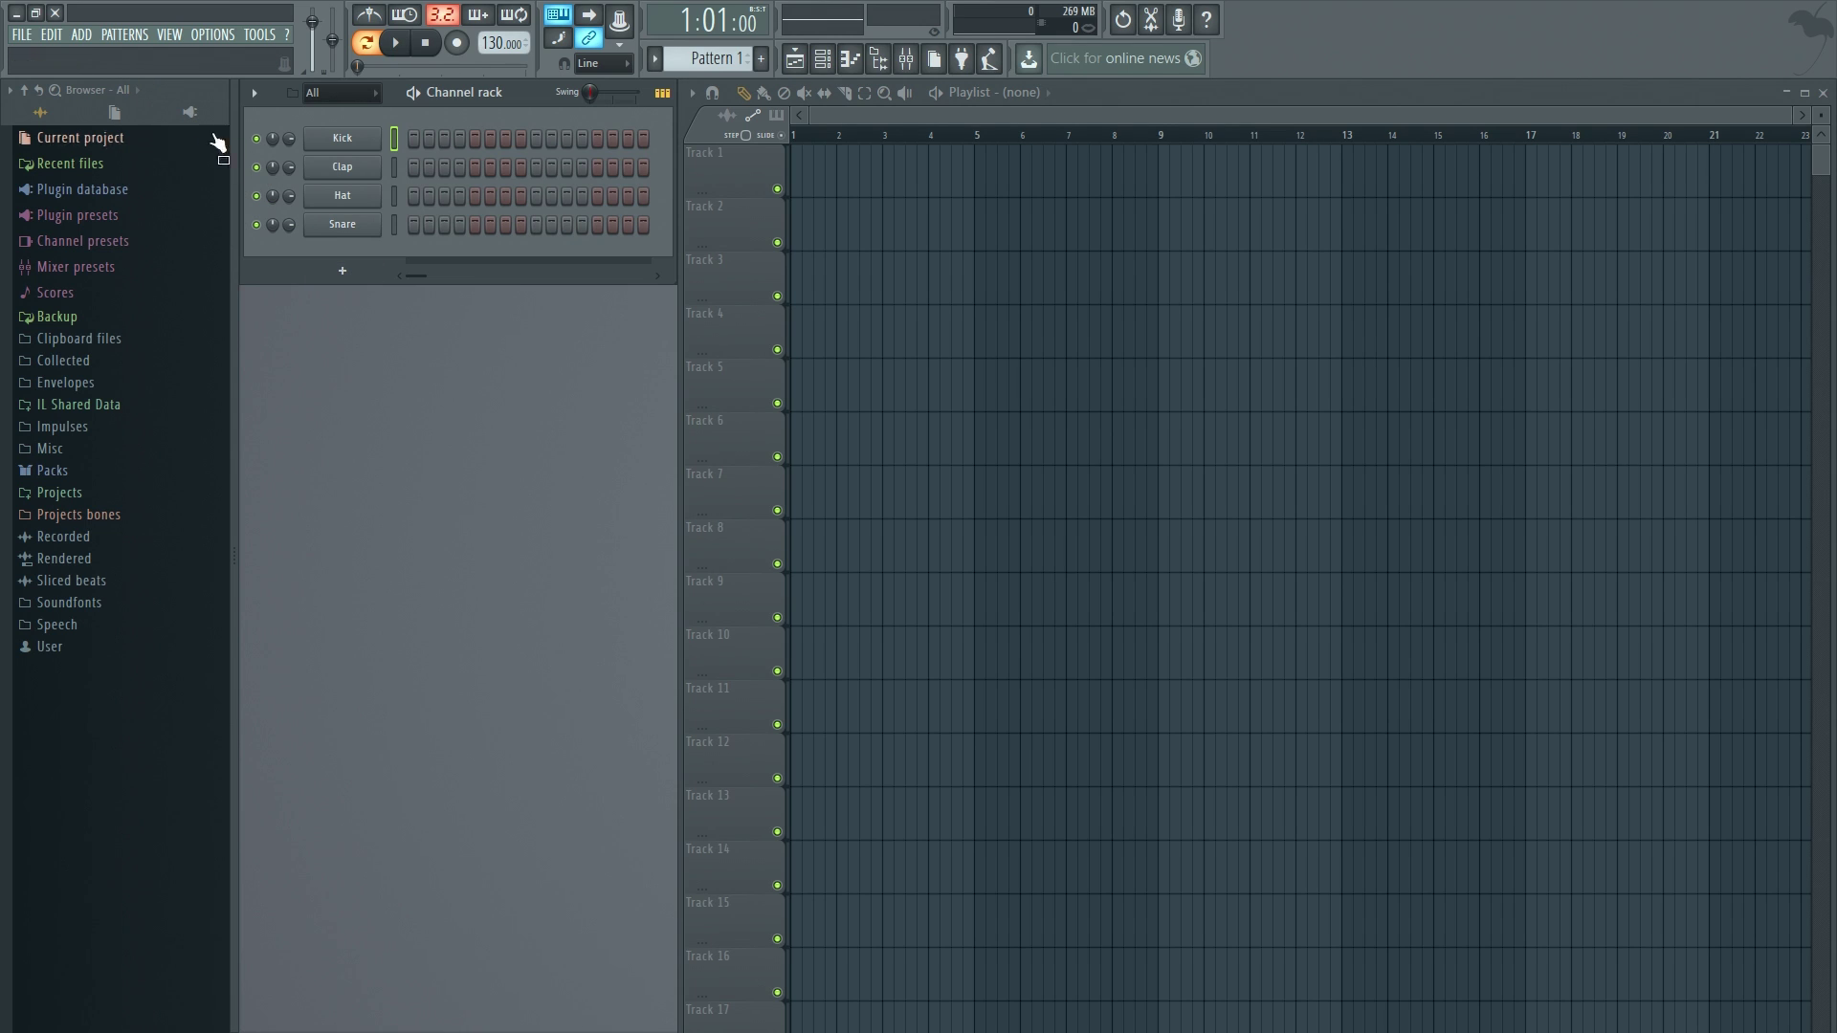
# Step: Check the channel plugin list and the plugin picker for the VST plugins from the added folder
pyautogui.click(82, 35)
pyautogui.moveTo(138, 59)
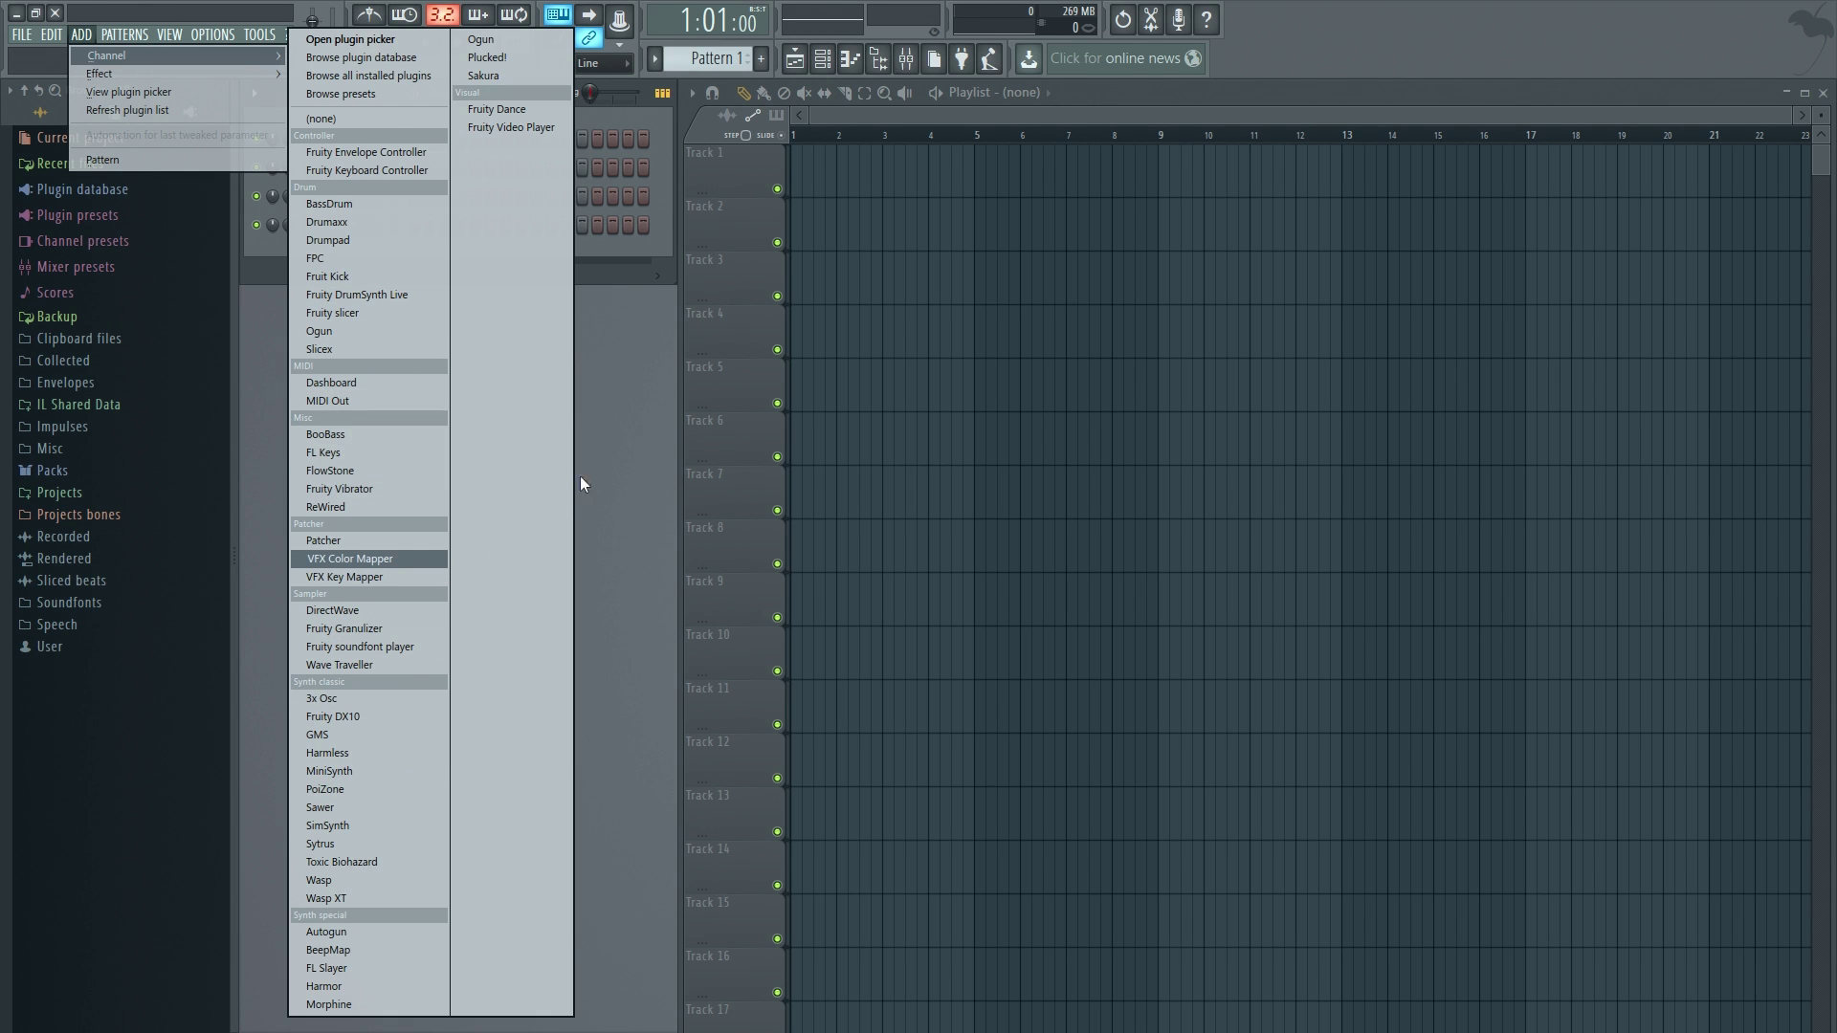
pyautogui.click(612, 426)
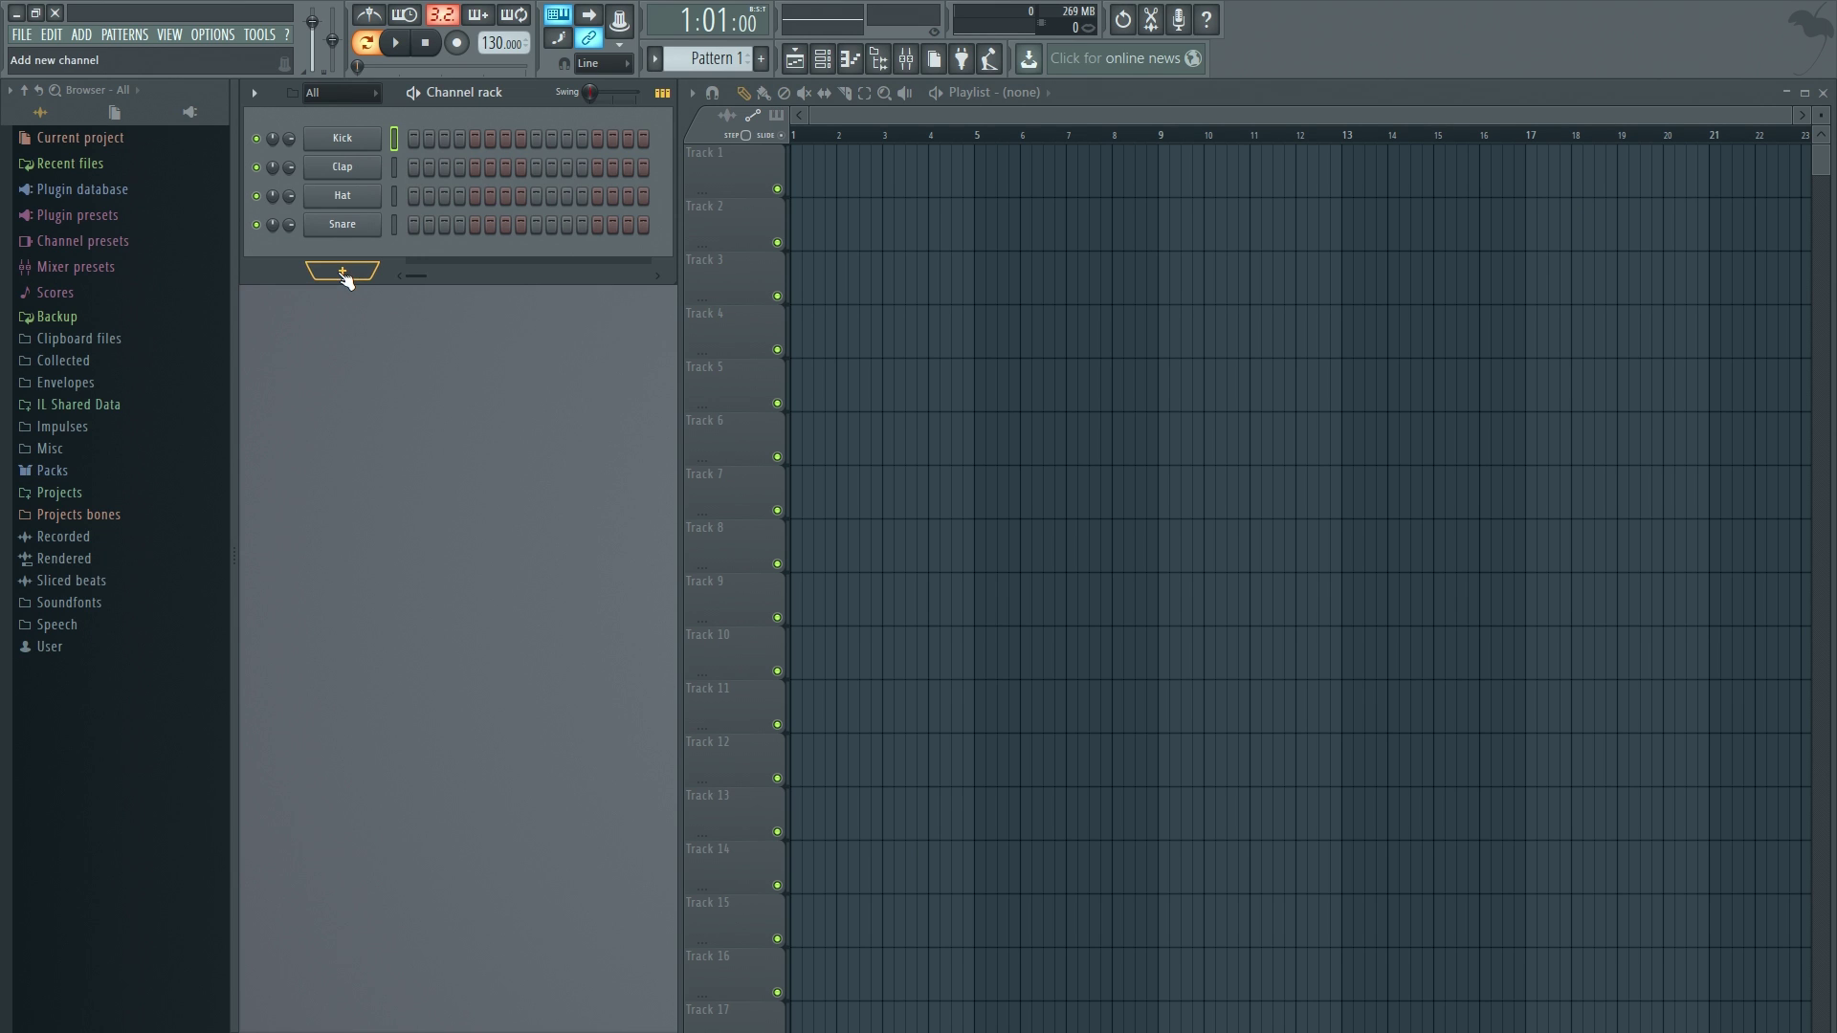
pyautogui.click(342, 272)
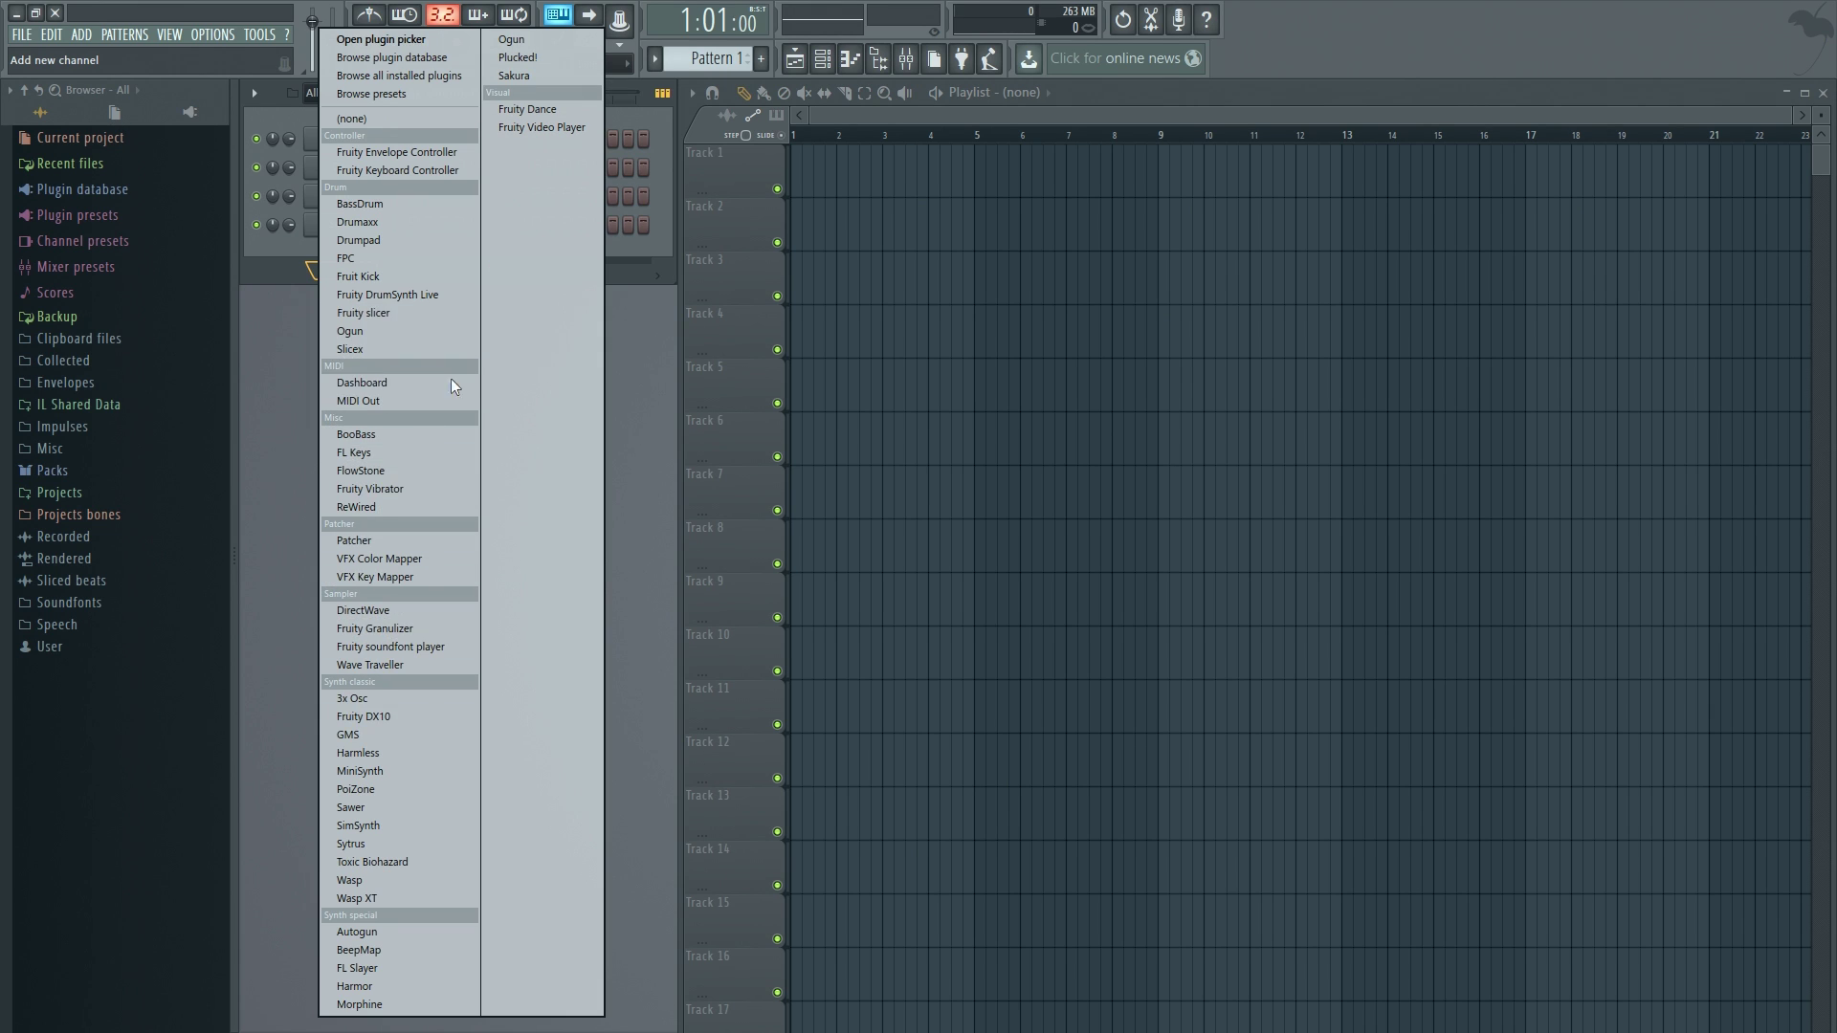
pyautogui.click(416, 46)
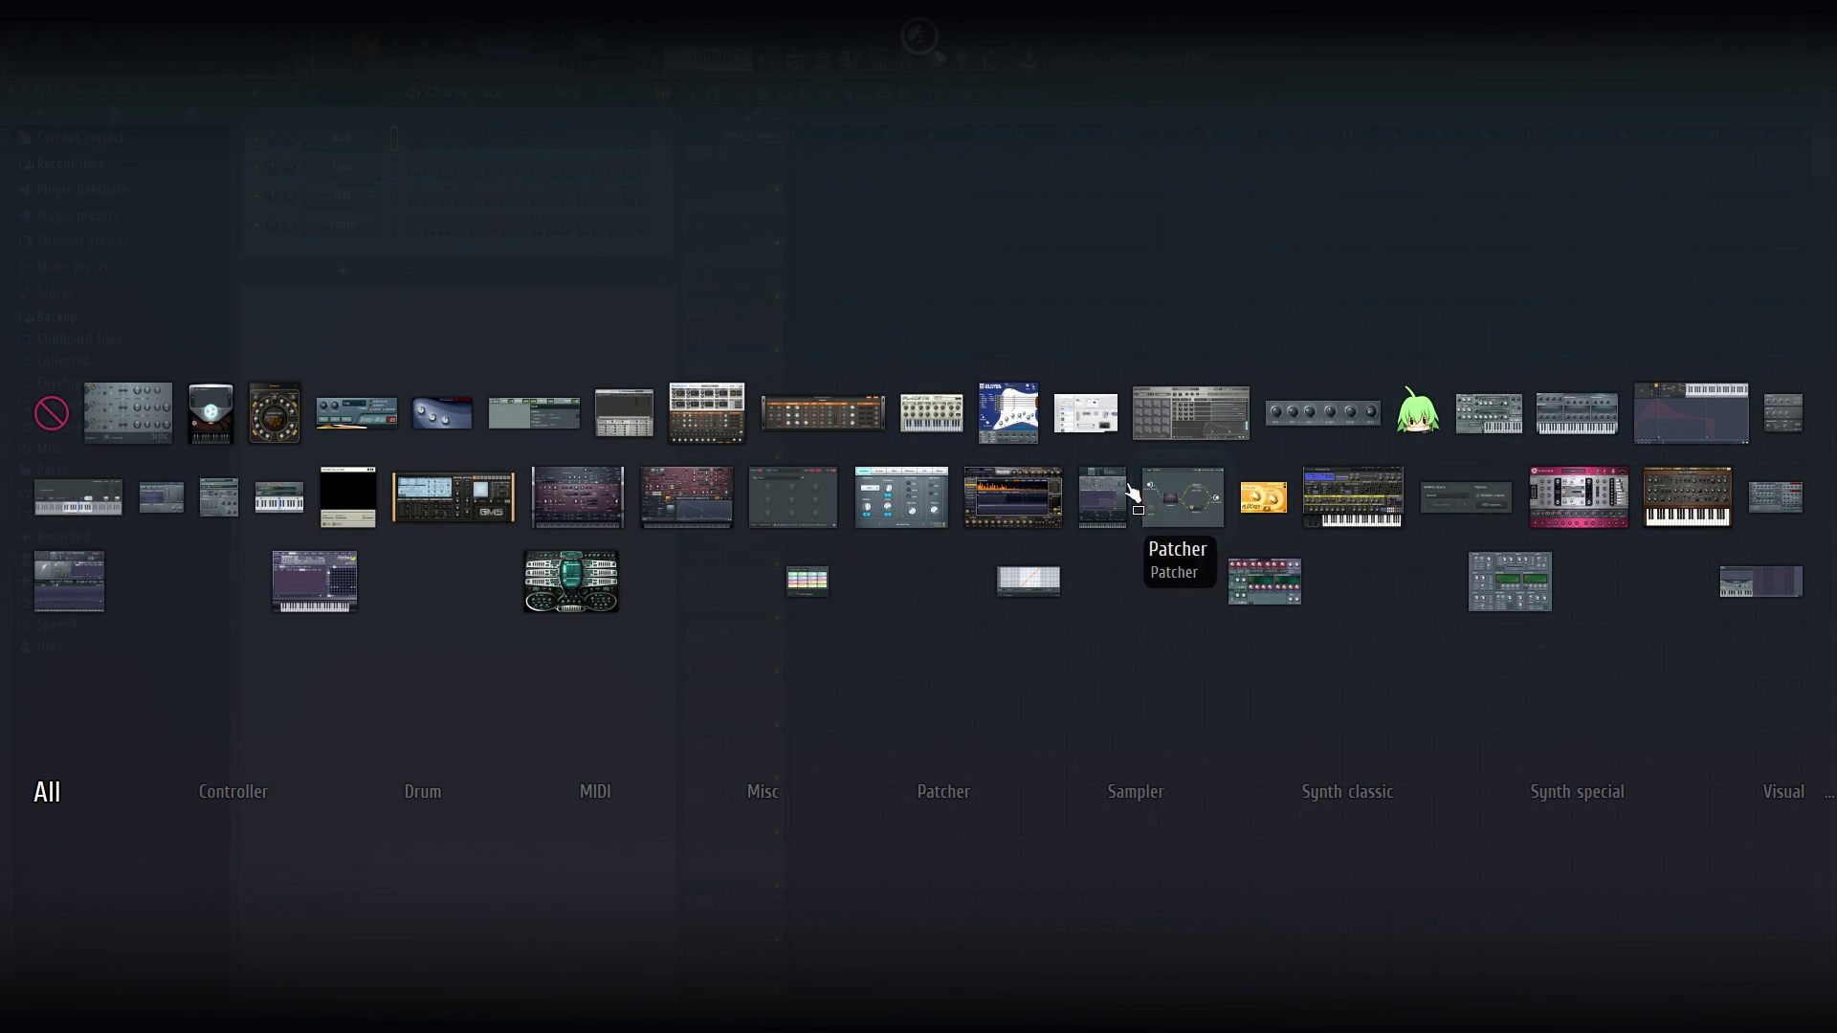
pyautogui.click(1766, 760)
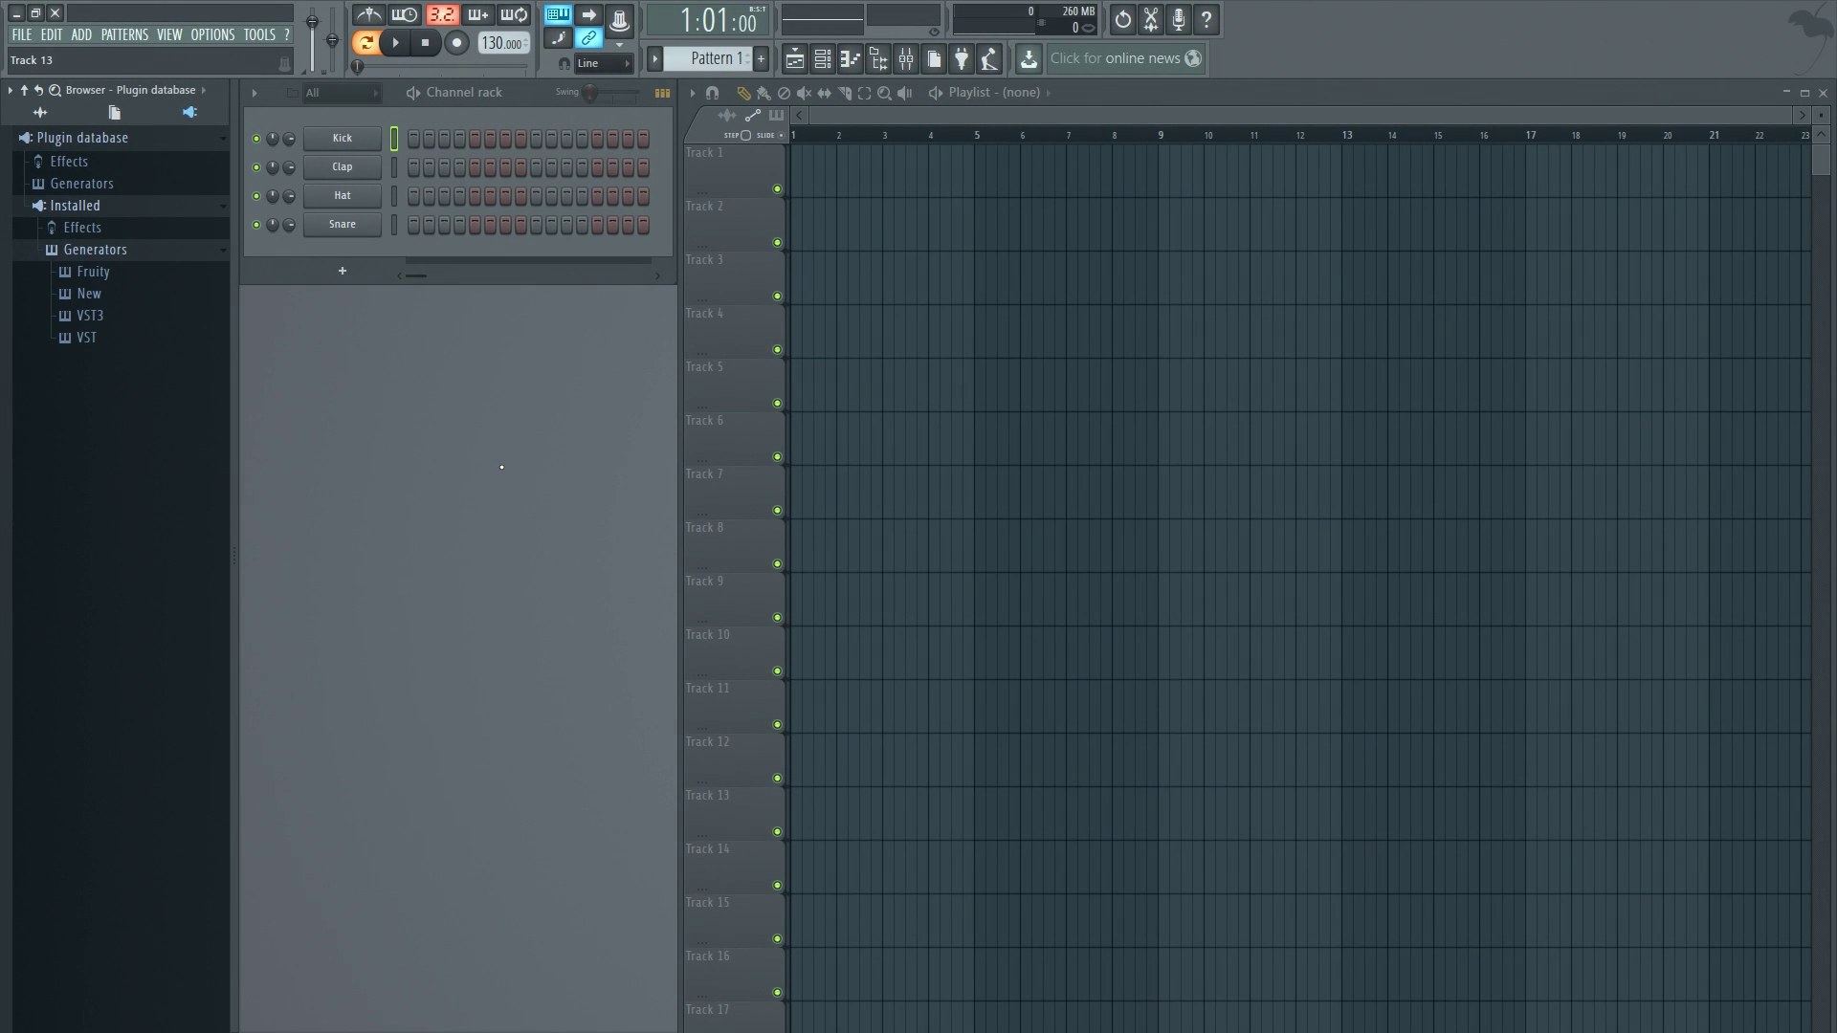
# Step: Browse the installed VST generators in the plugin database from the start of the list to its end
pyautogui.click(41, 111)
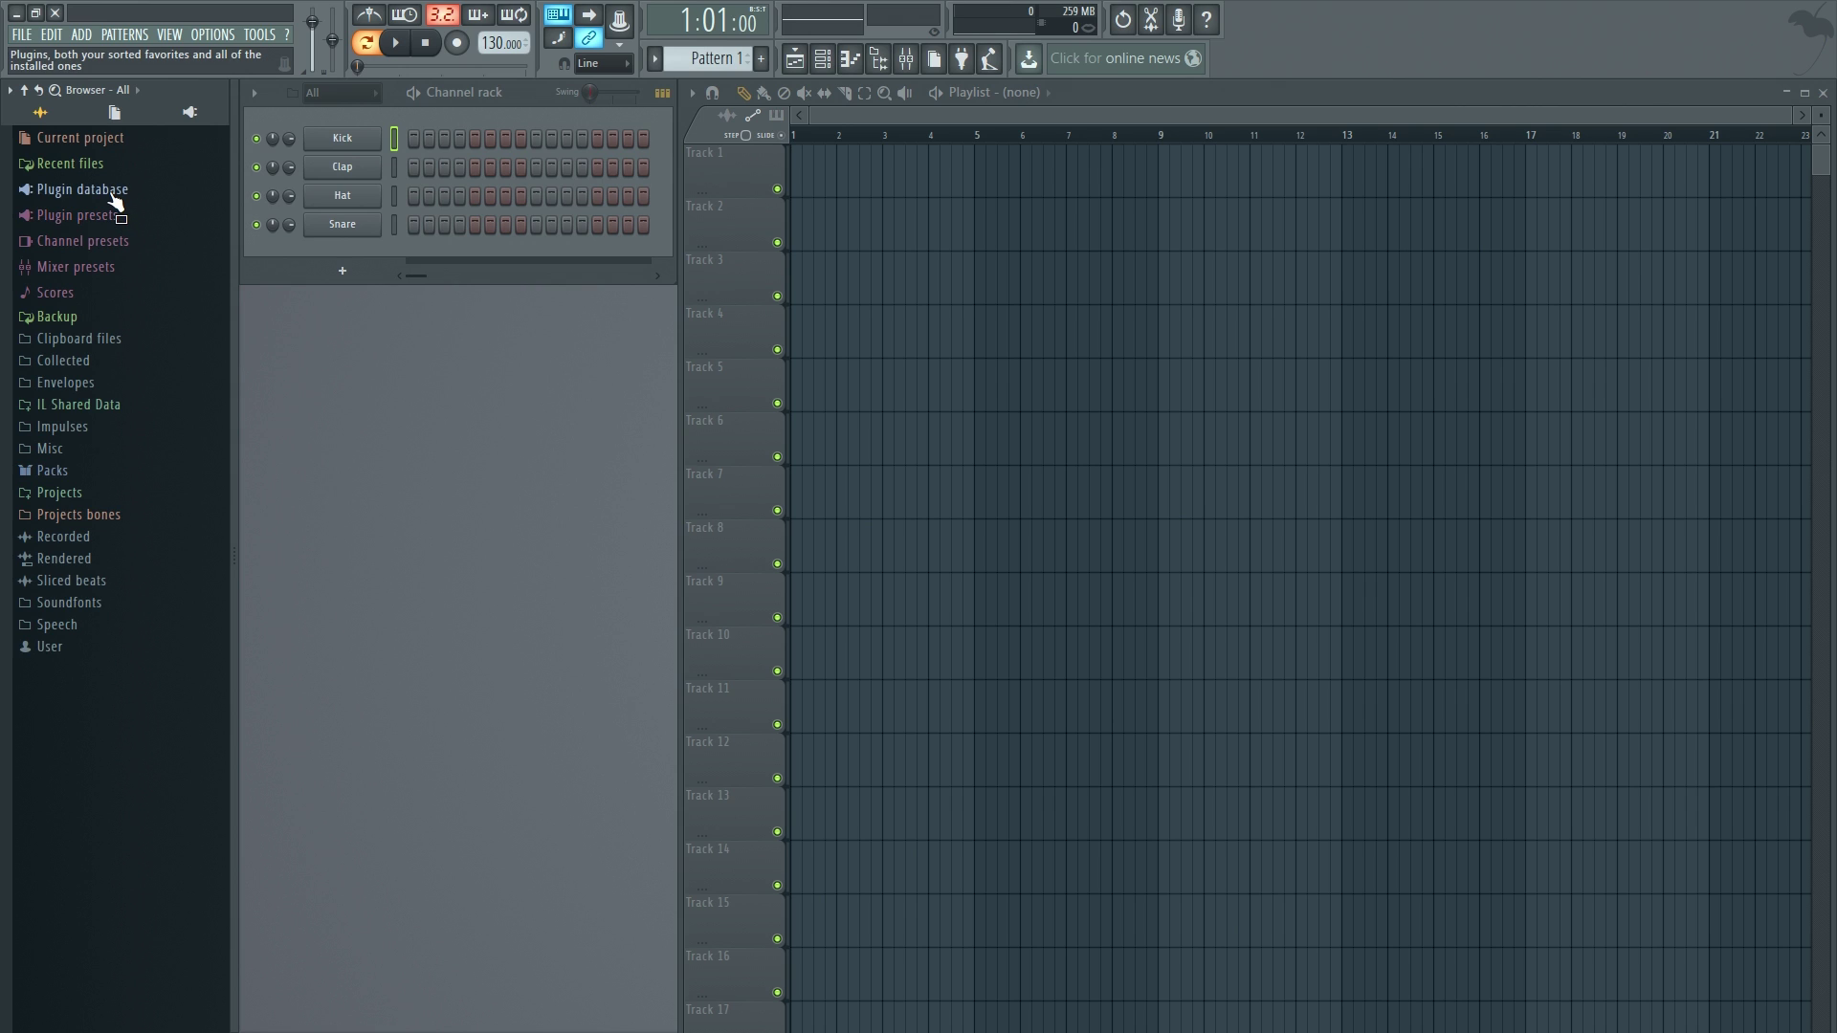
pyautogui.click(83, 189)
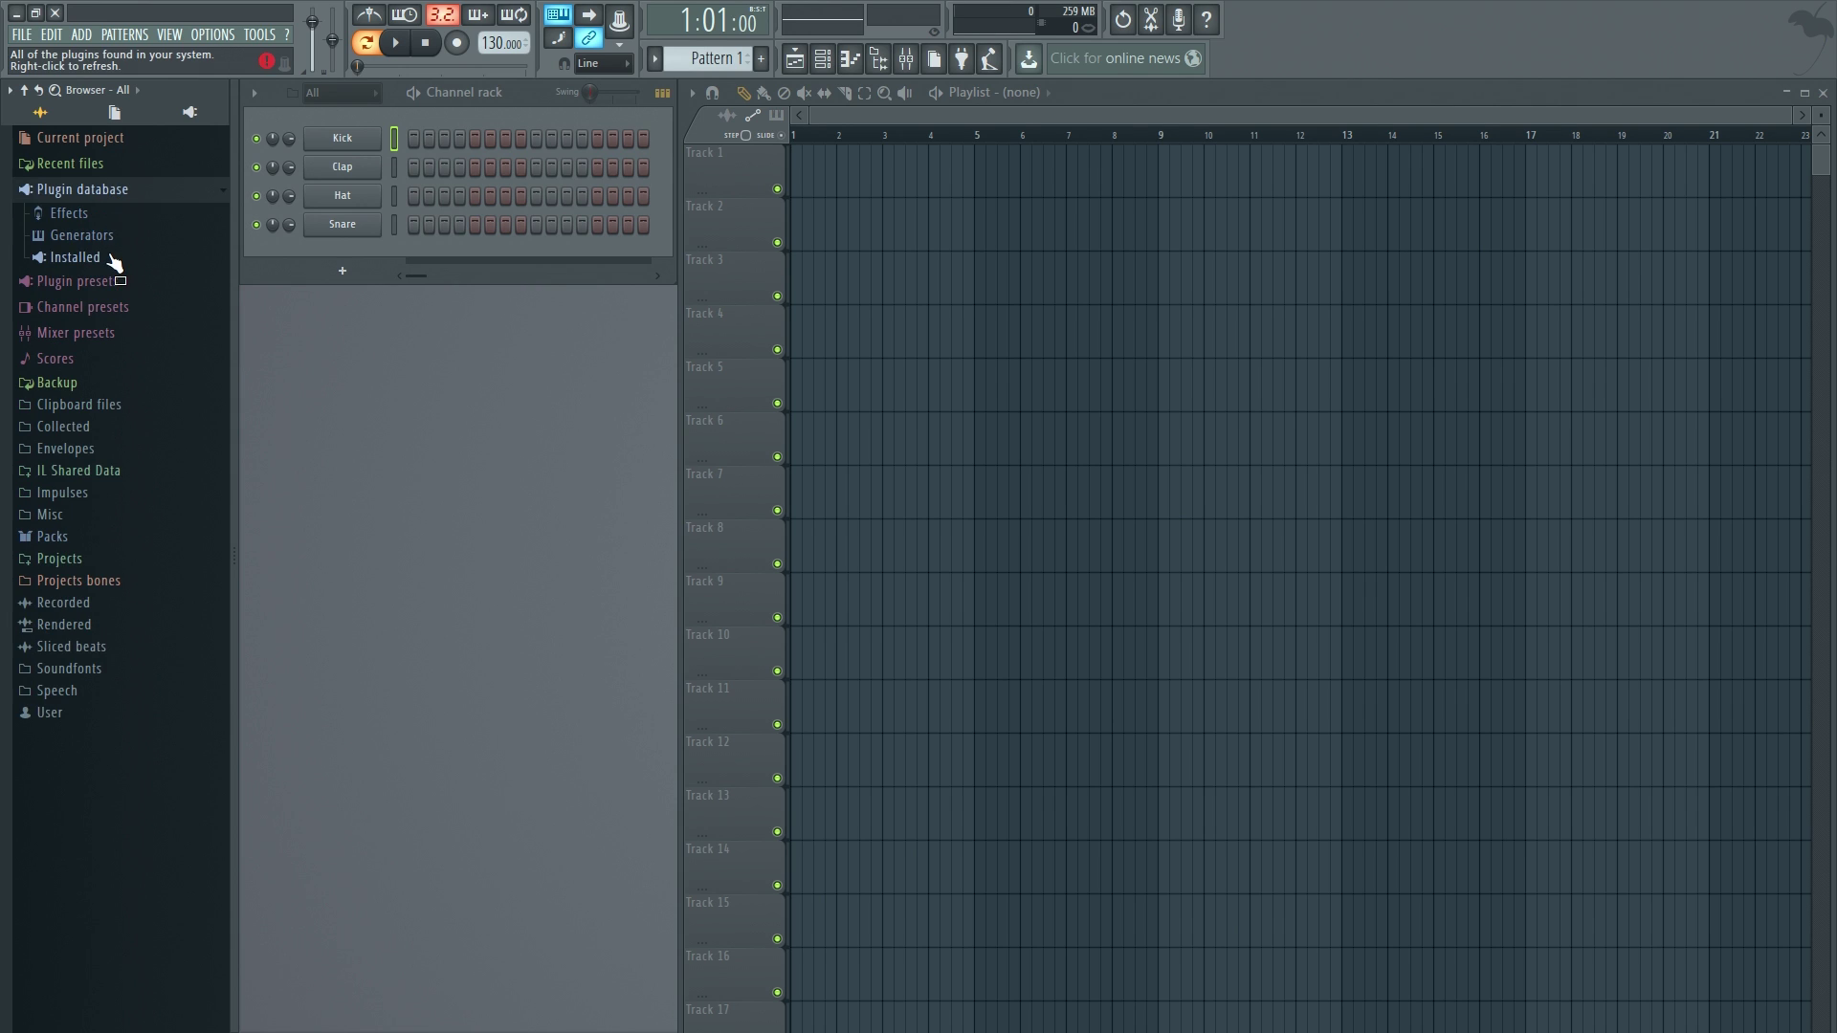
pyautogui.click(76, 258)
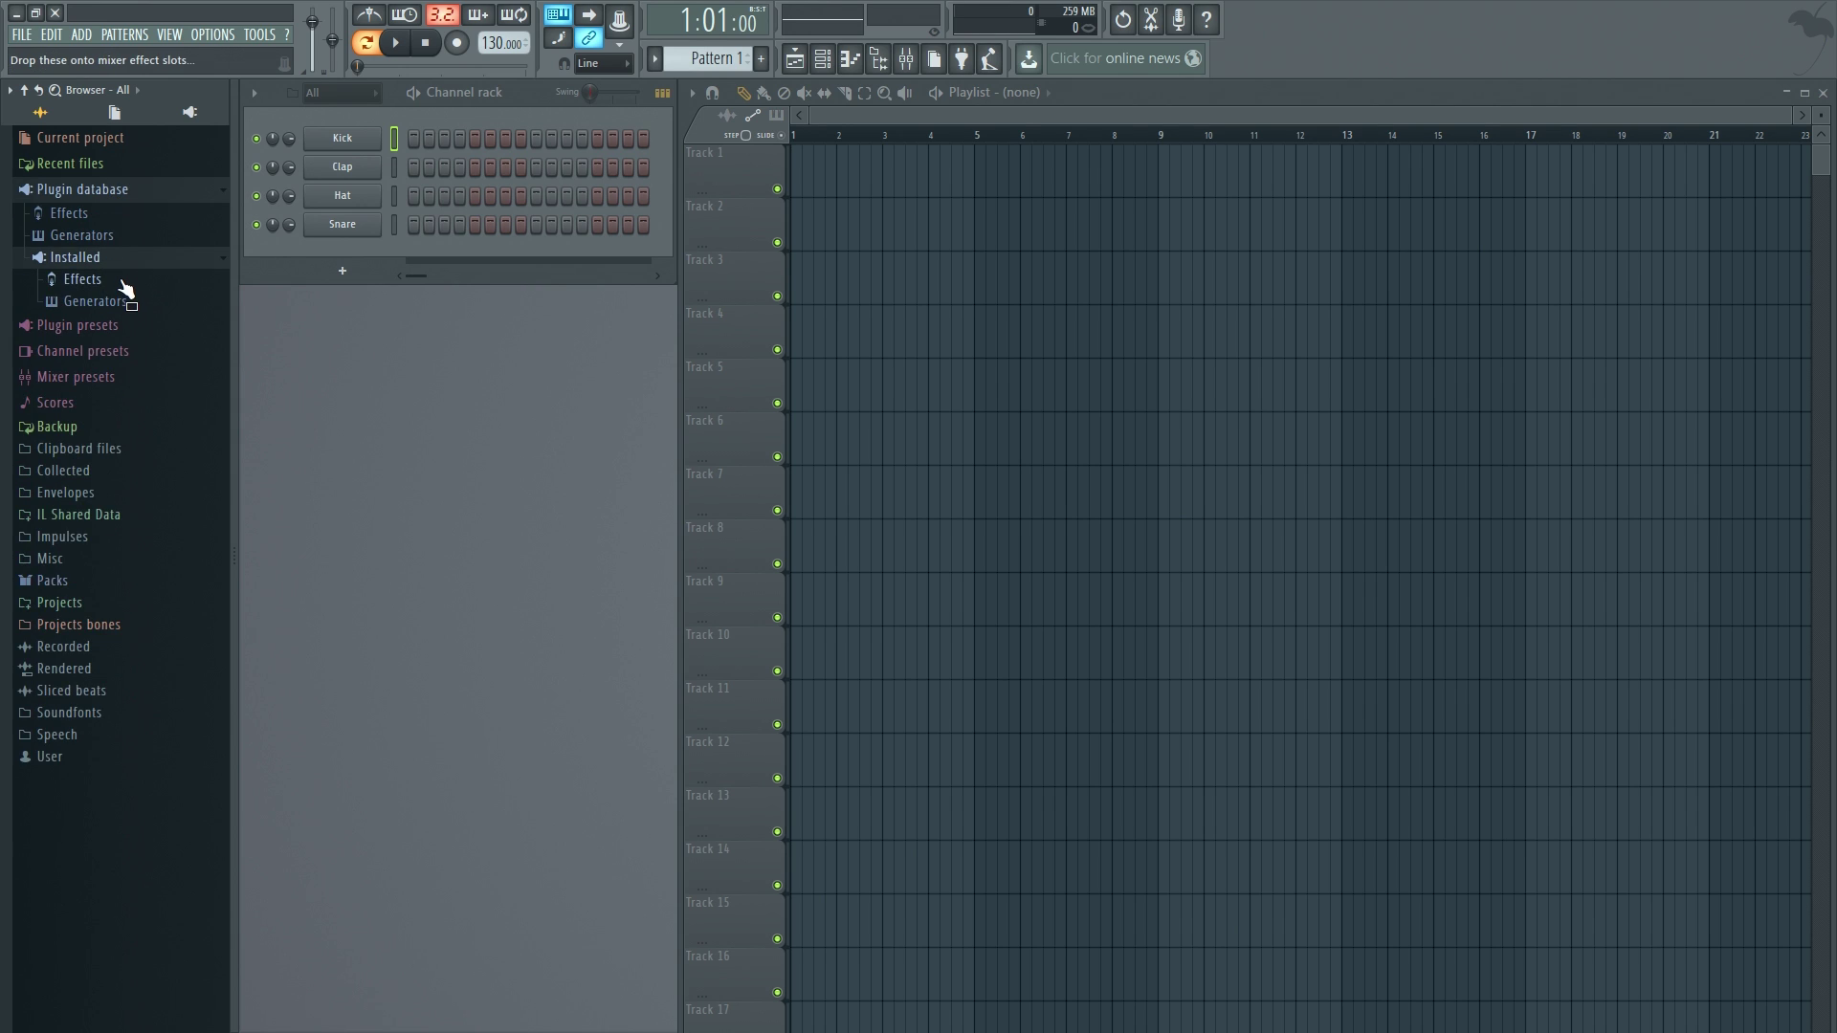
pyautogui.click(129, 303)
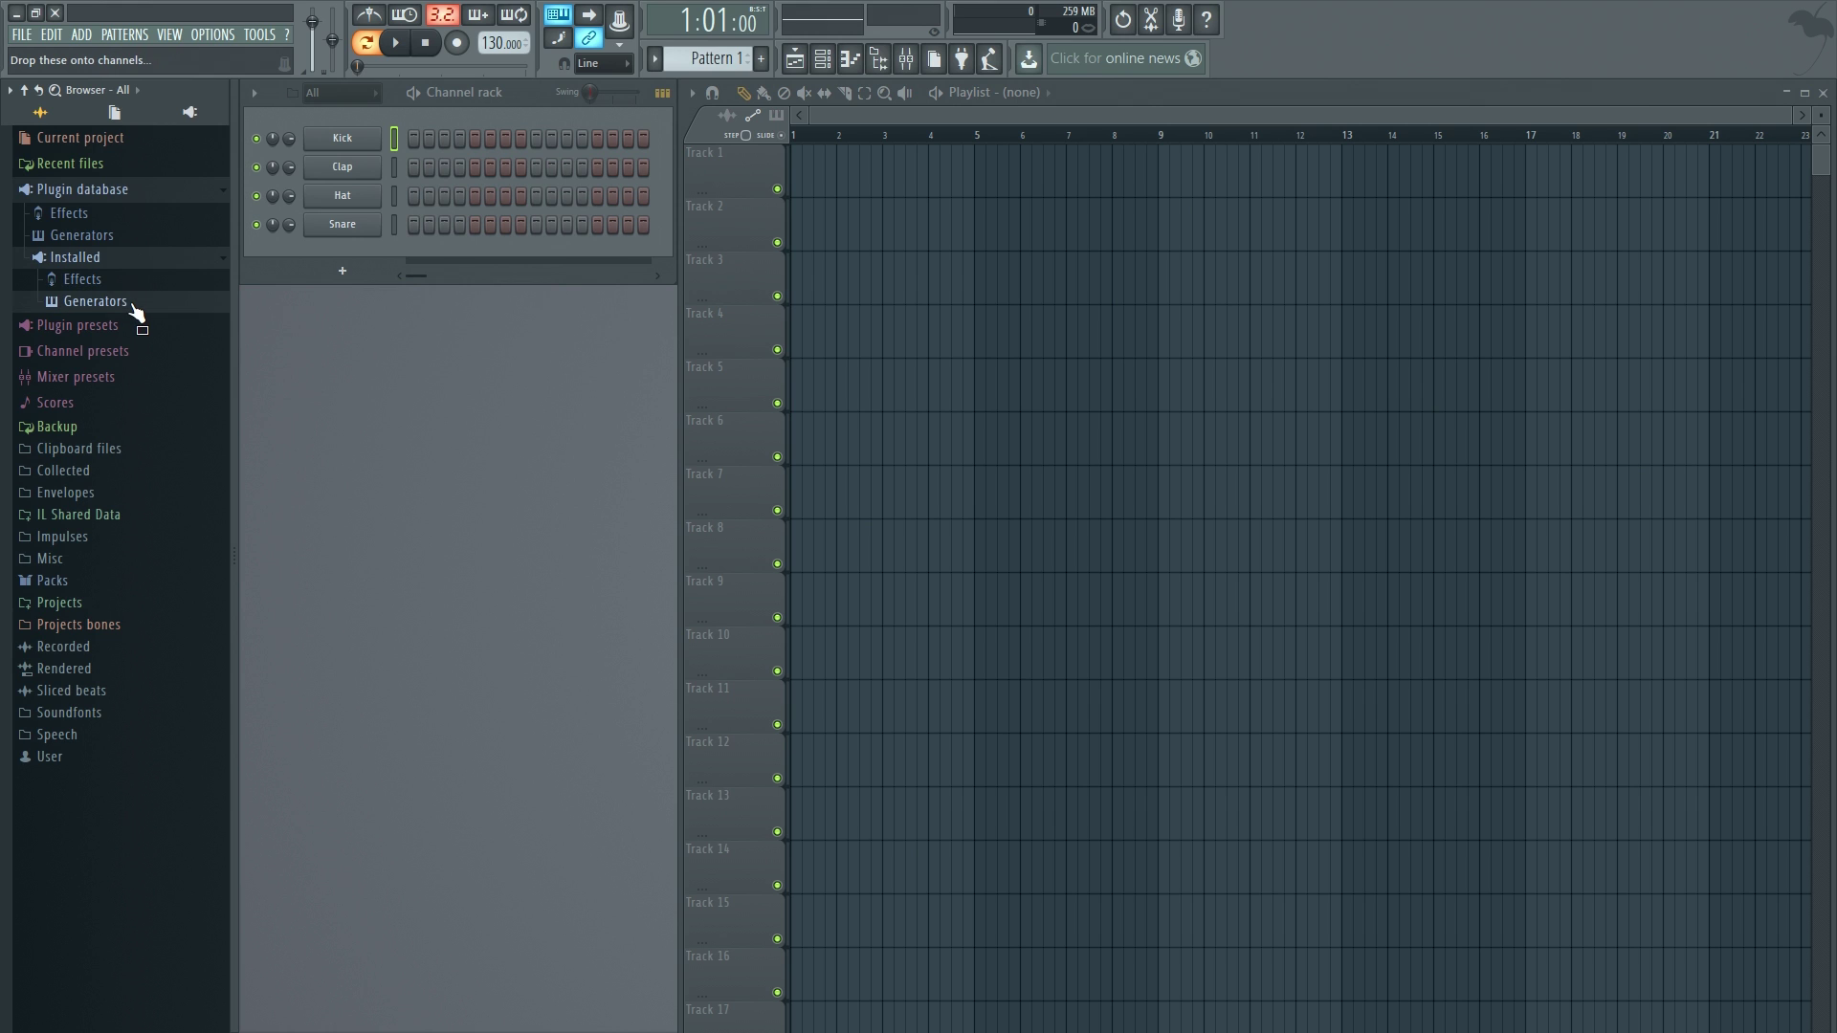
pyautogui.click(139, 390)
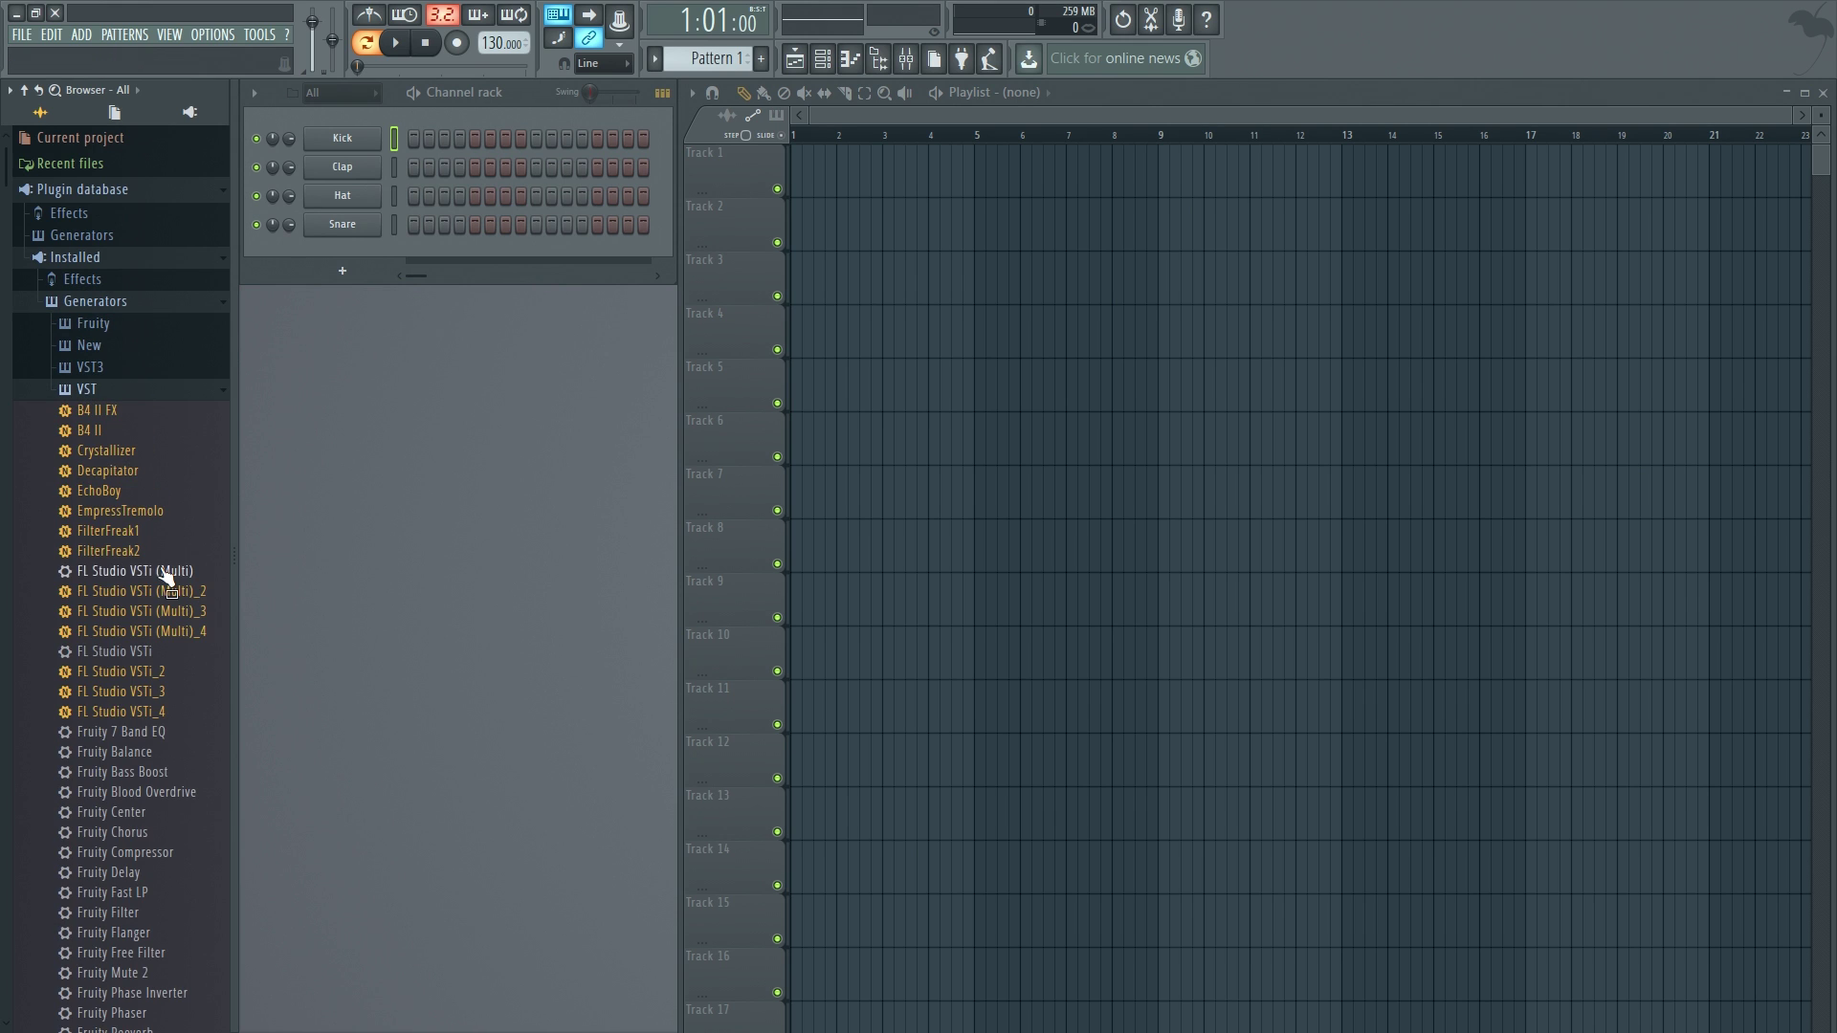
pyautogui.scroll(-5, 164, 530)
pyautogui.scroll(-8, 164, 530)
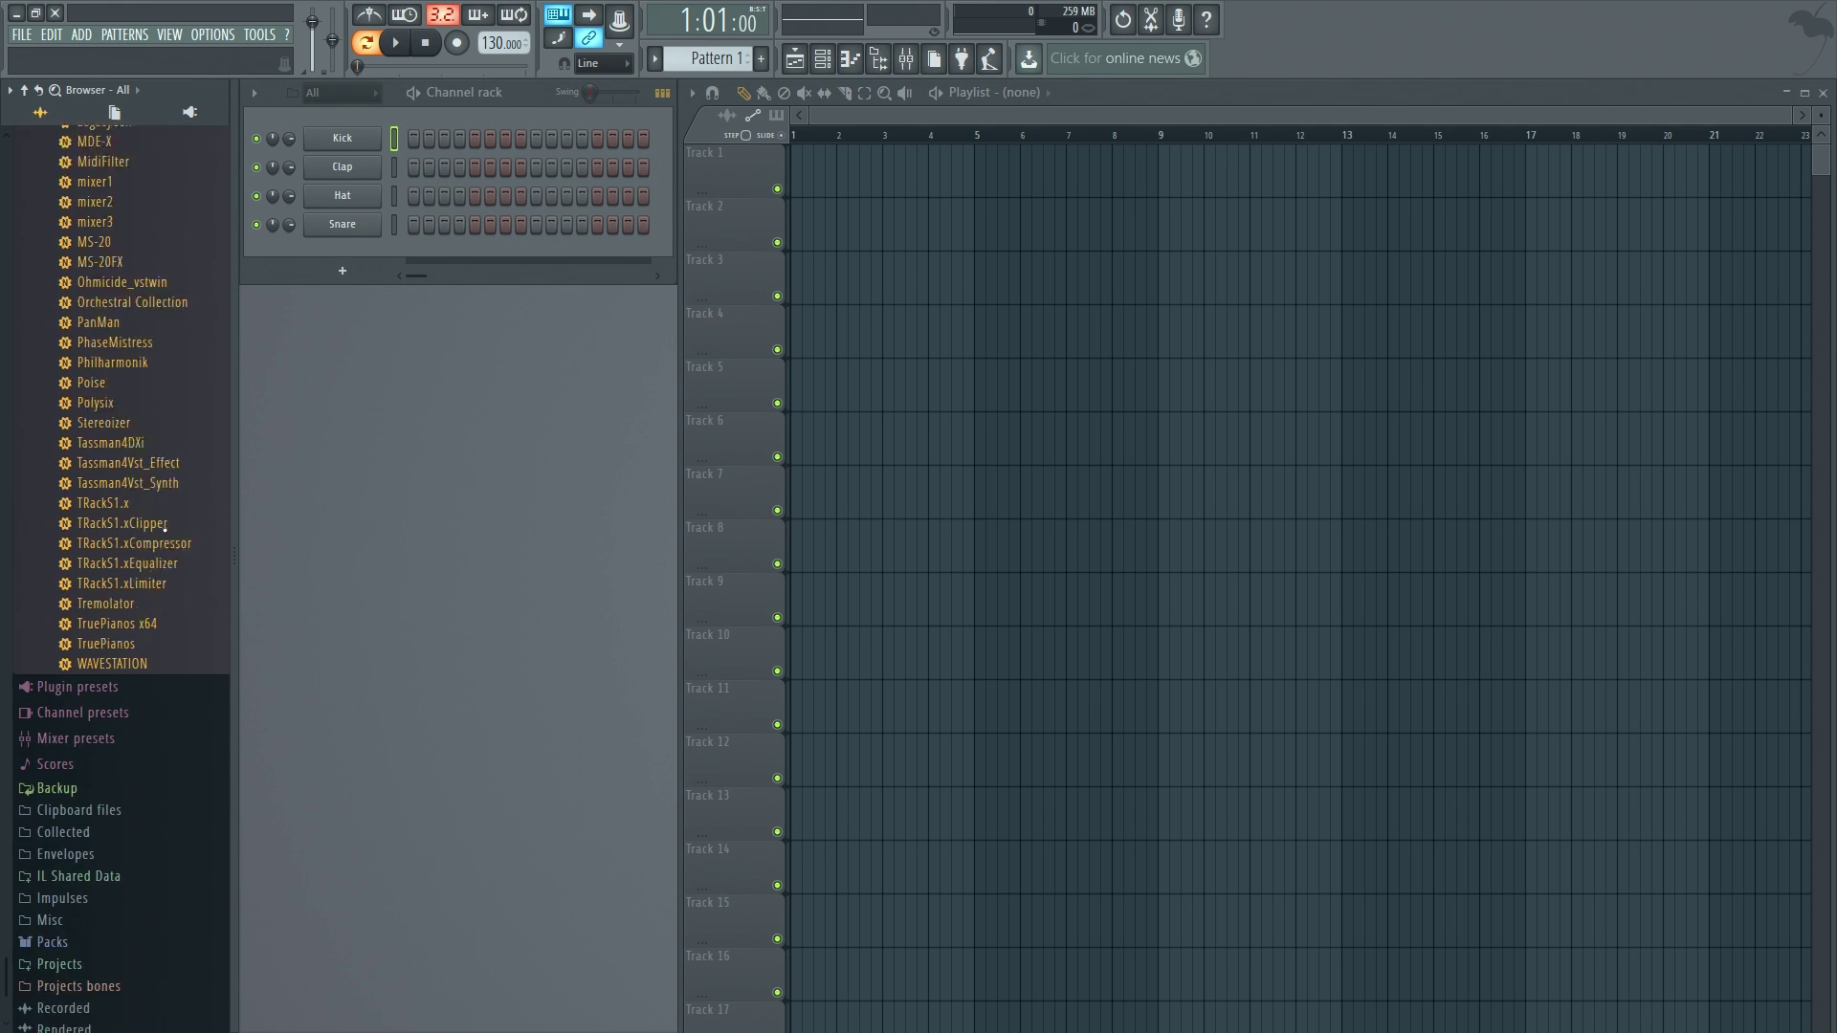
pyautogui.scroll(12, 165, 533)
pyautogui.scroll(3, 165, 533)
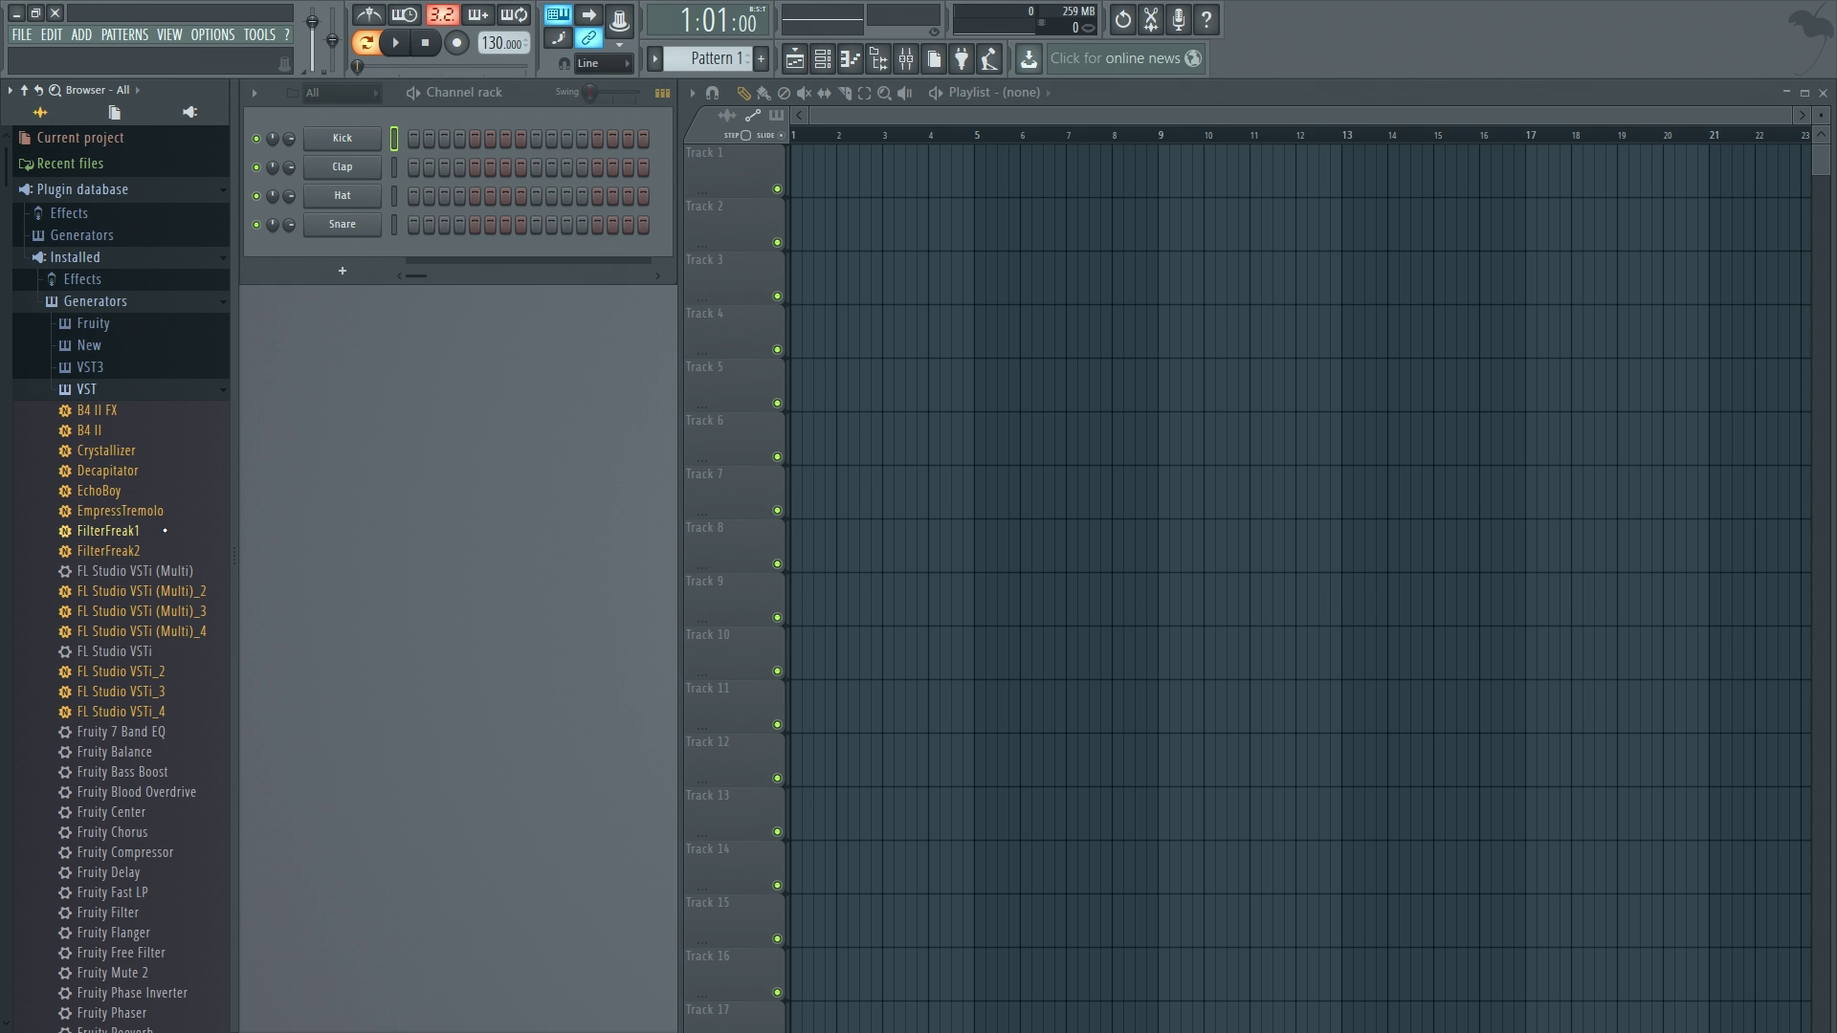
# Step: Review the plugin picker's thumbnails once more for the installed VST plugins
pyautogui.click(342, 271)
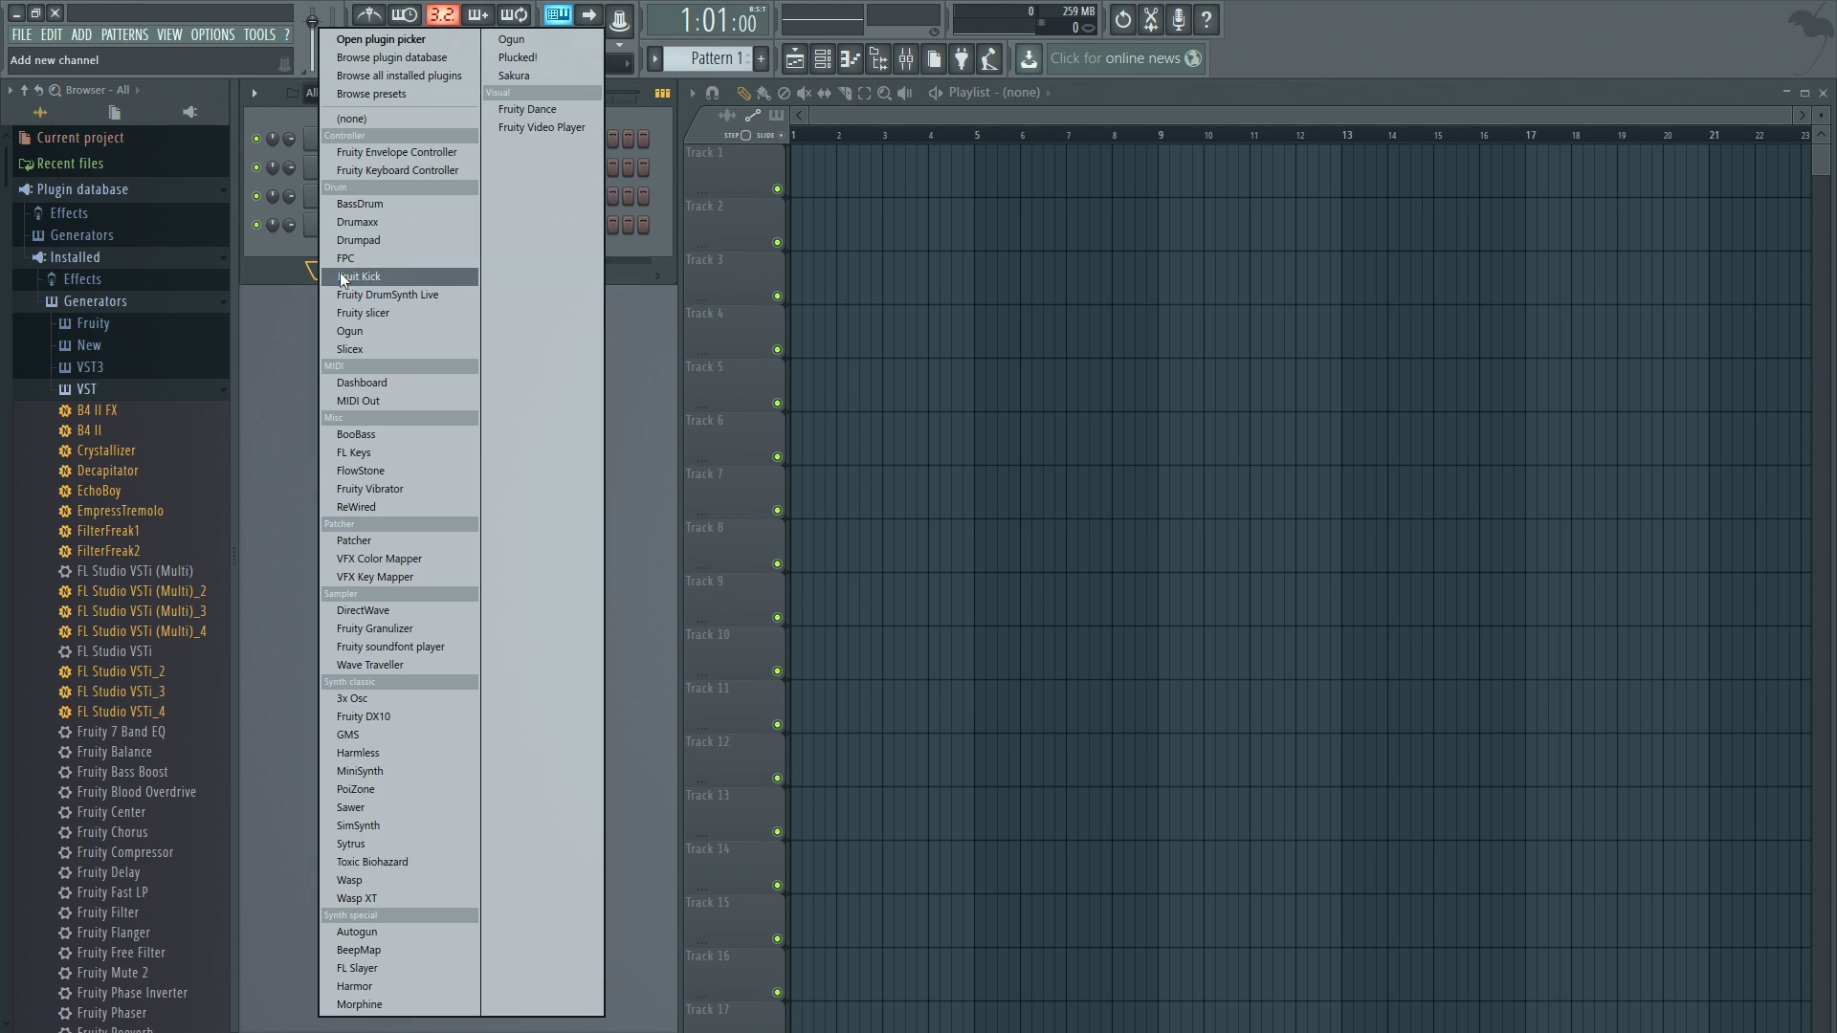
pyautogui.click(402, 40)
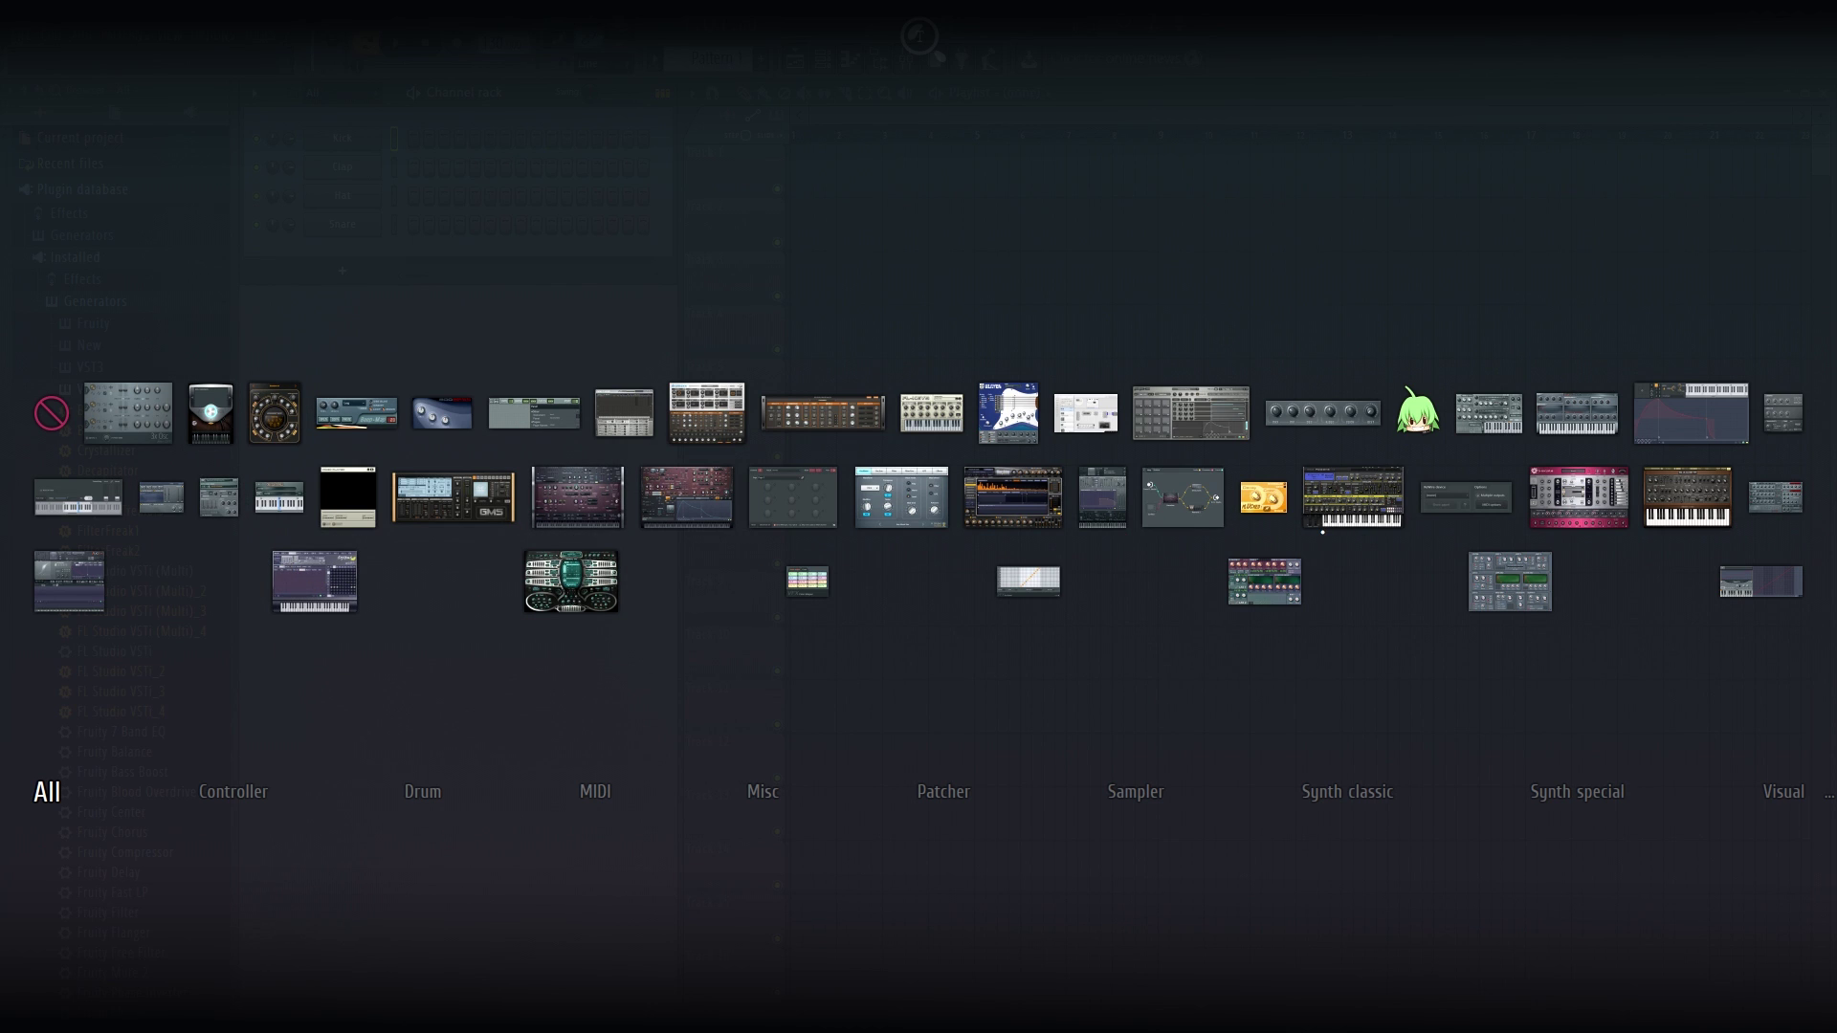
pyautogui.click(1578, 656)
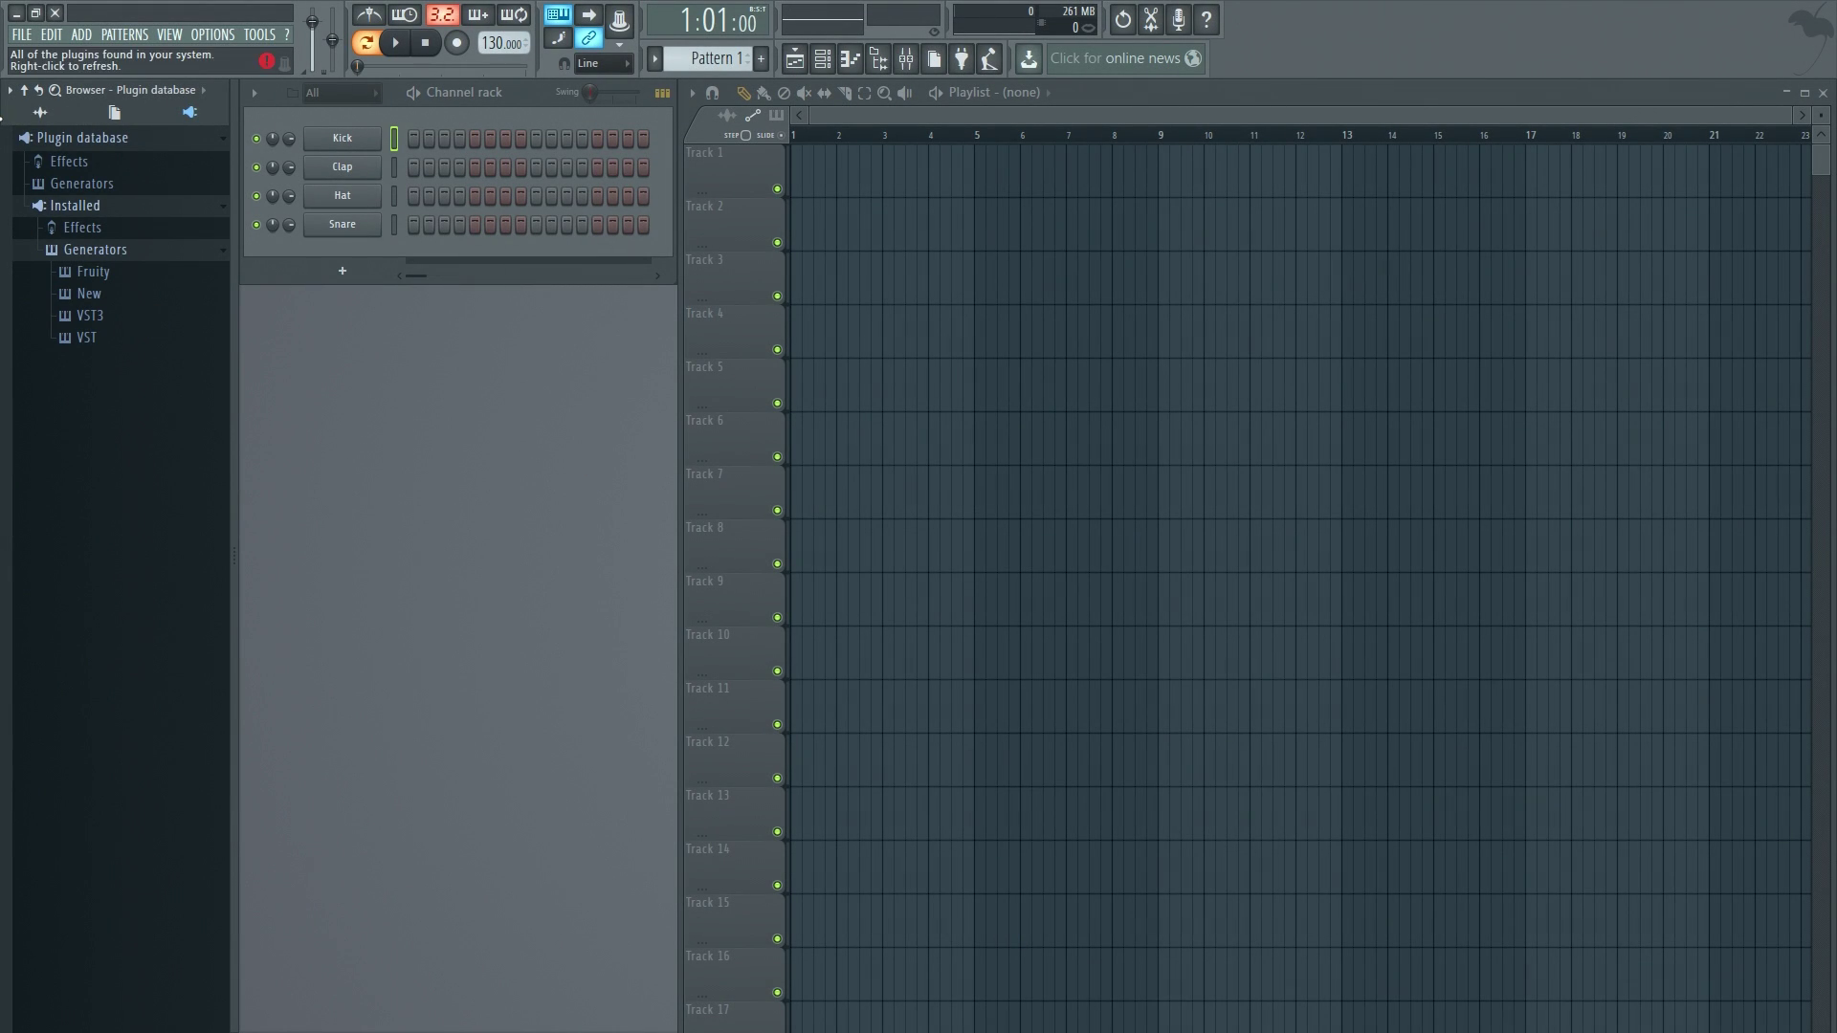
# Step: Load Kontakt 5 from the installed VST generators into the selected Kick channel
pyautogui.click(40, 112)
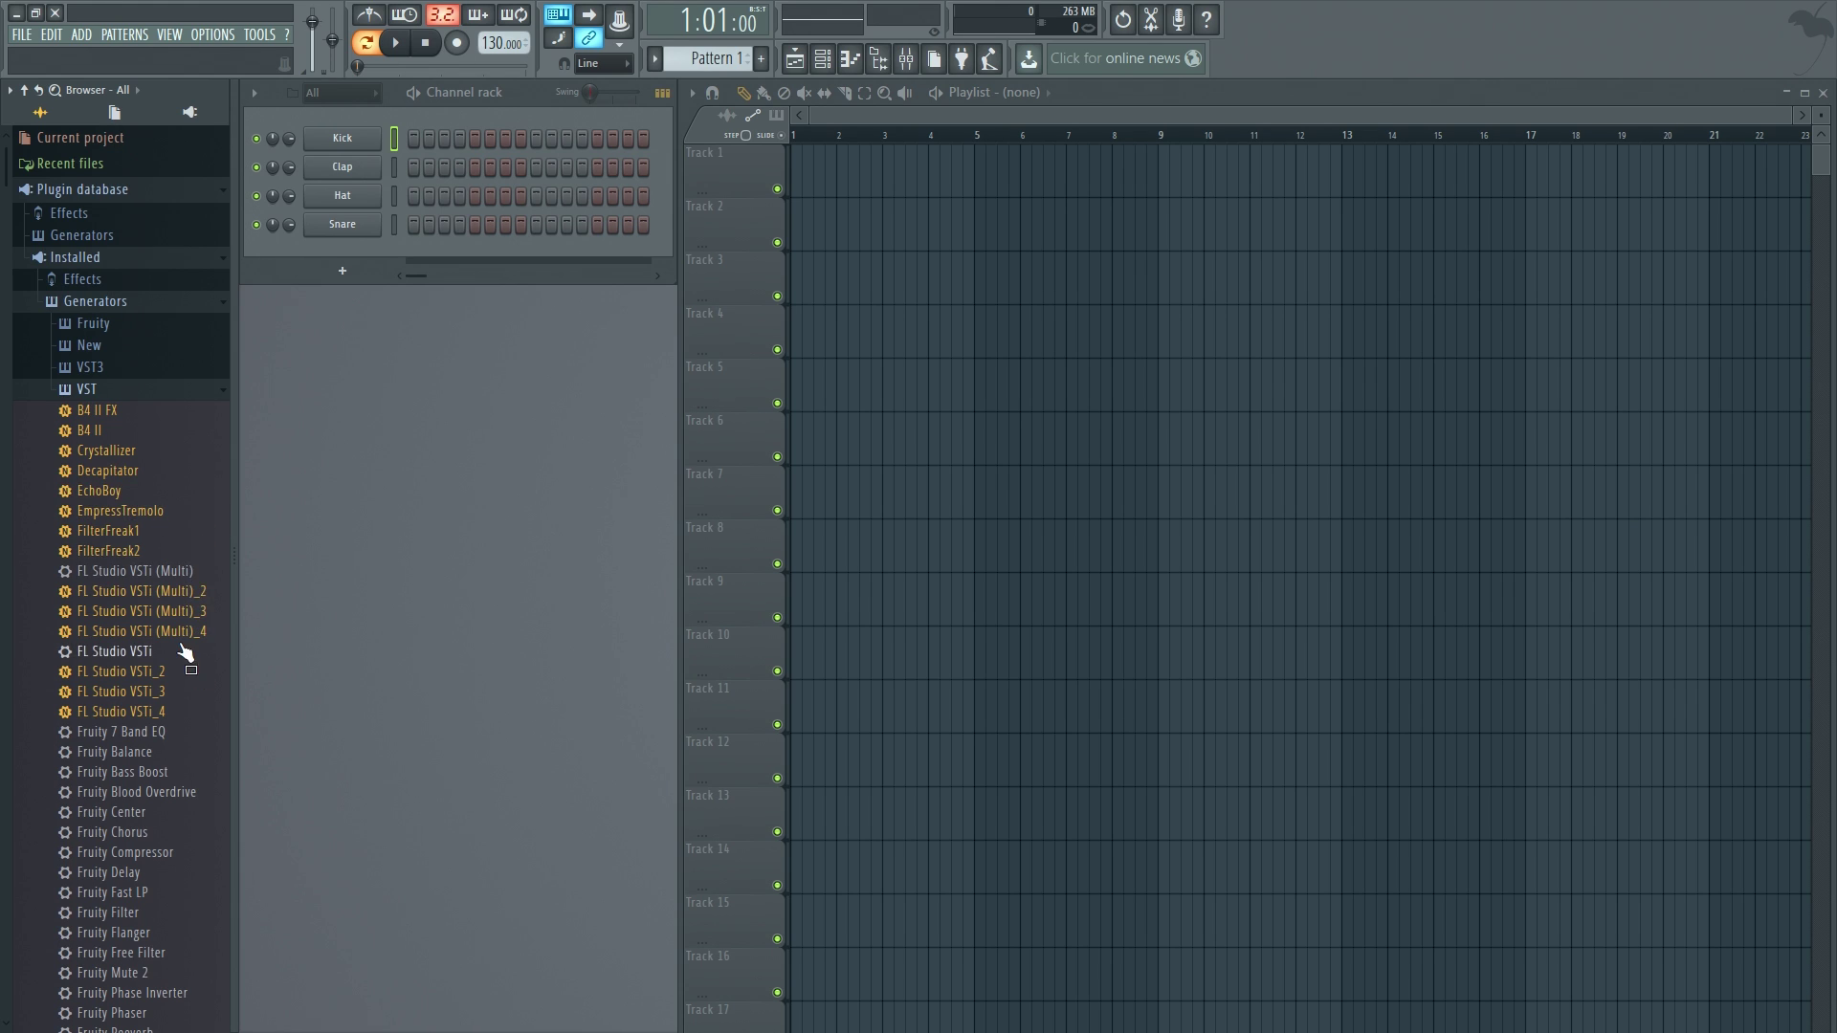
pyautogui.scroll(-15, 181, 651)
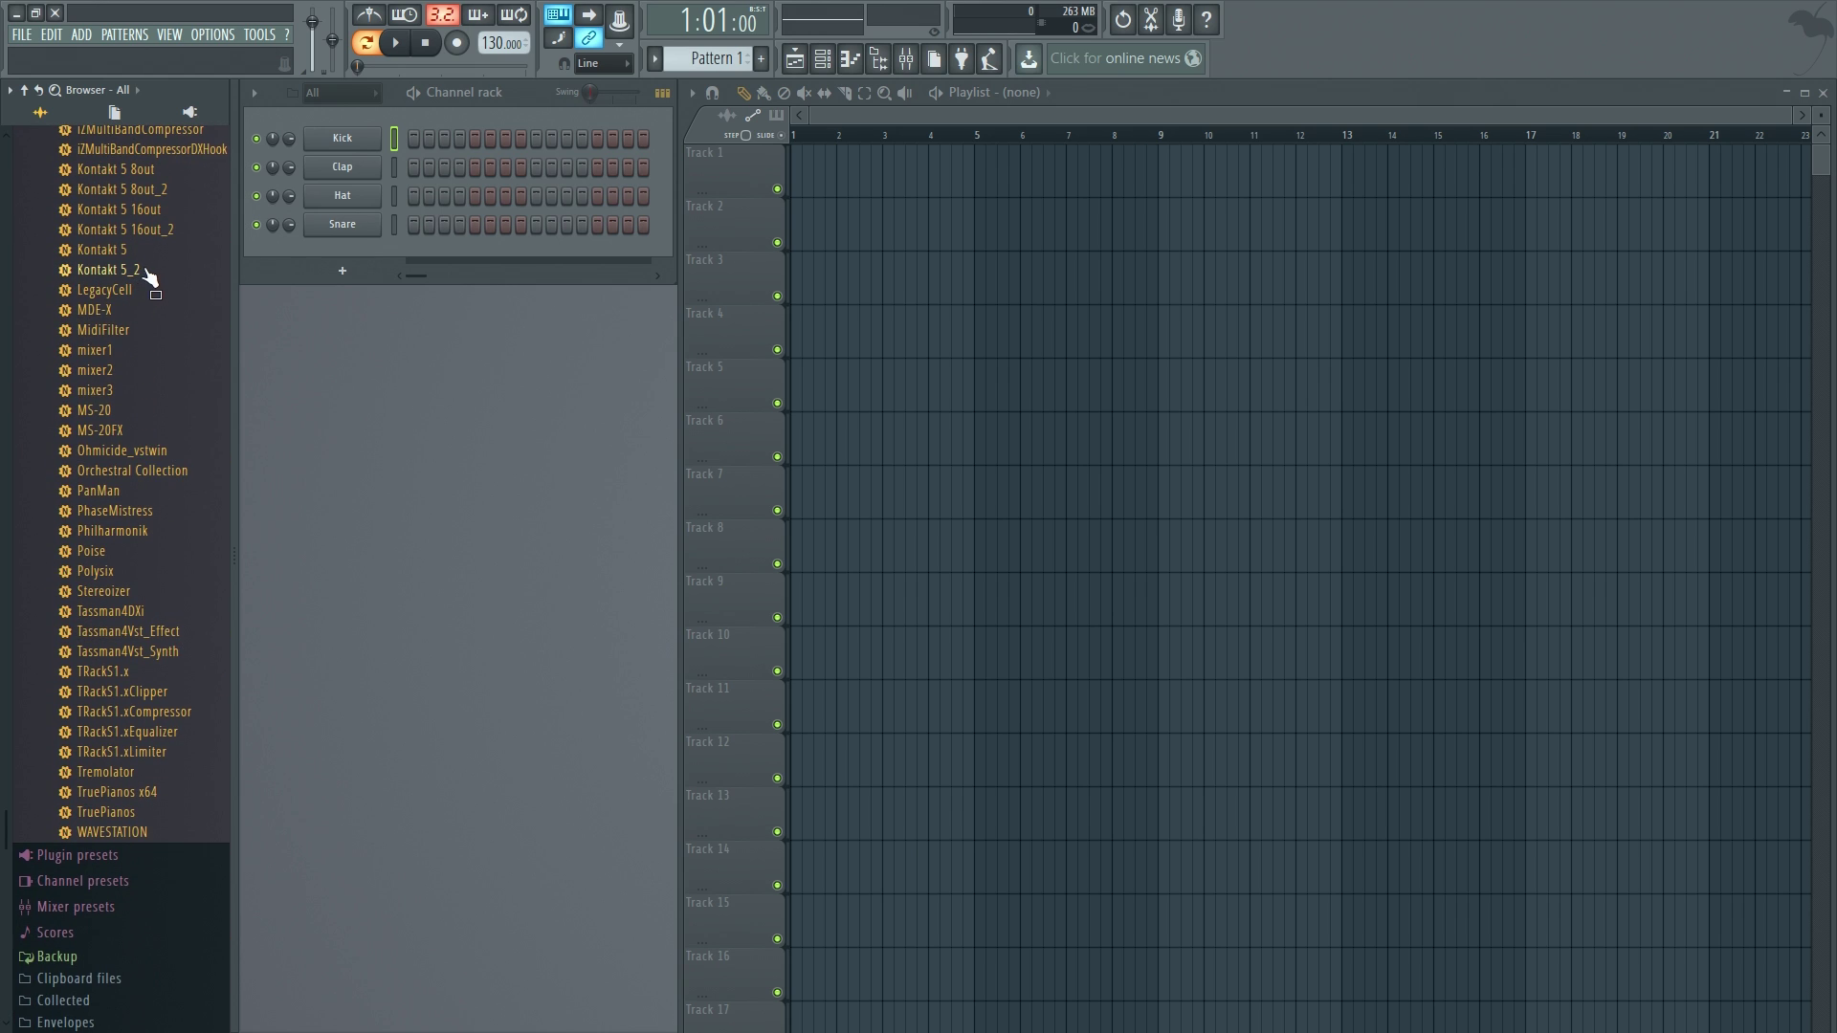
pyautogui.rightClick(150, 253)
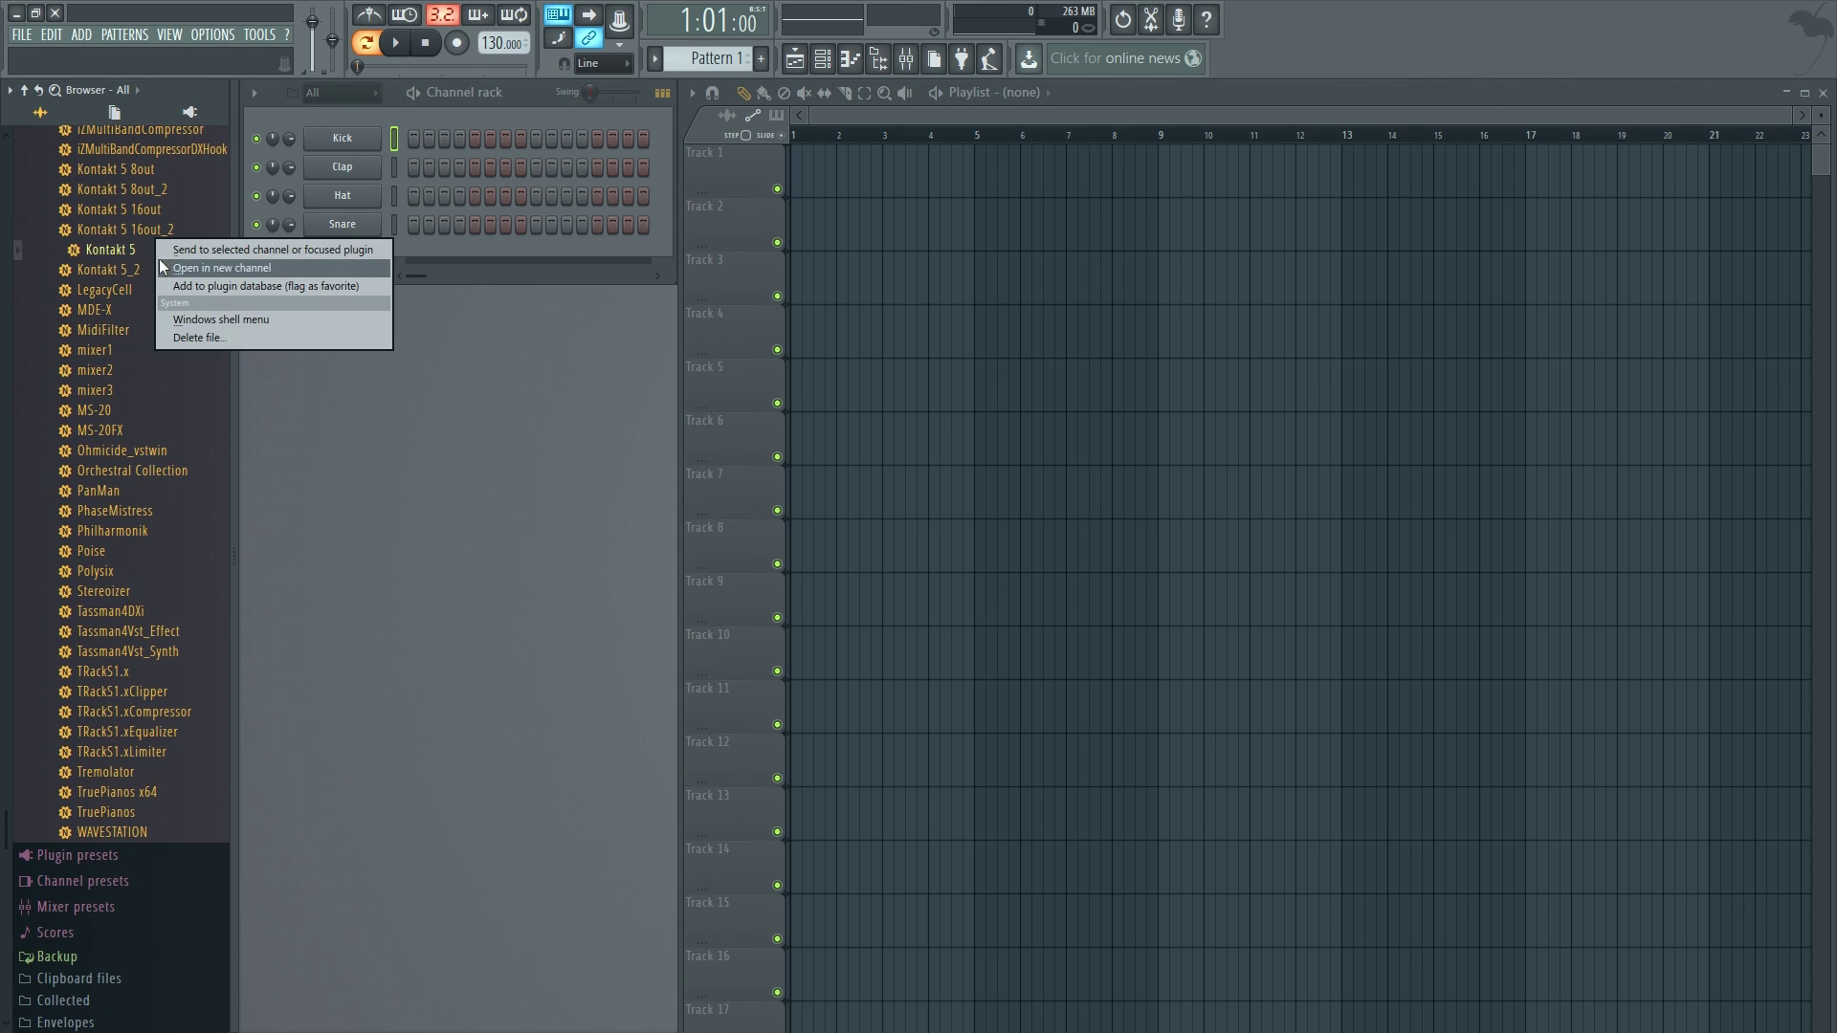
pyautogui.click(213, 252)
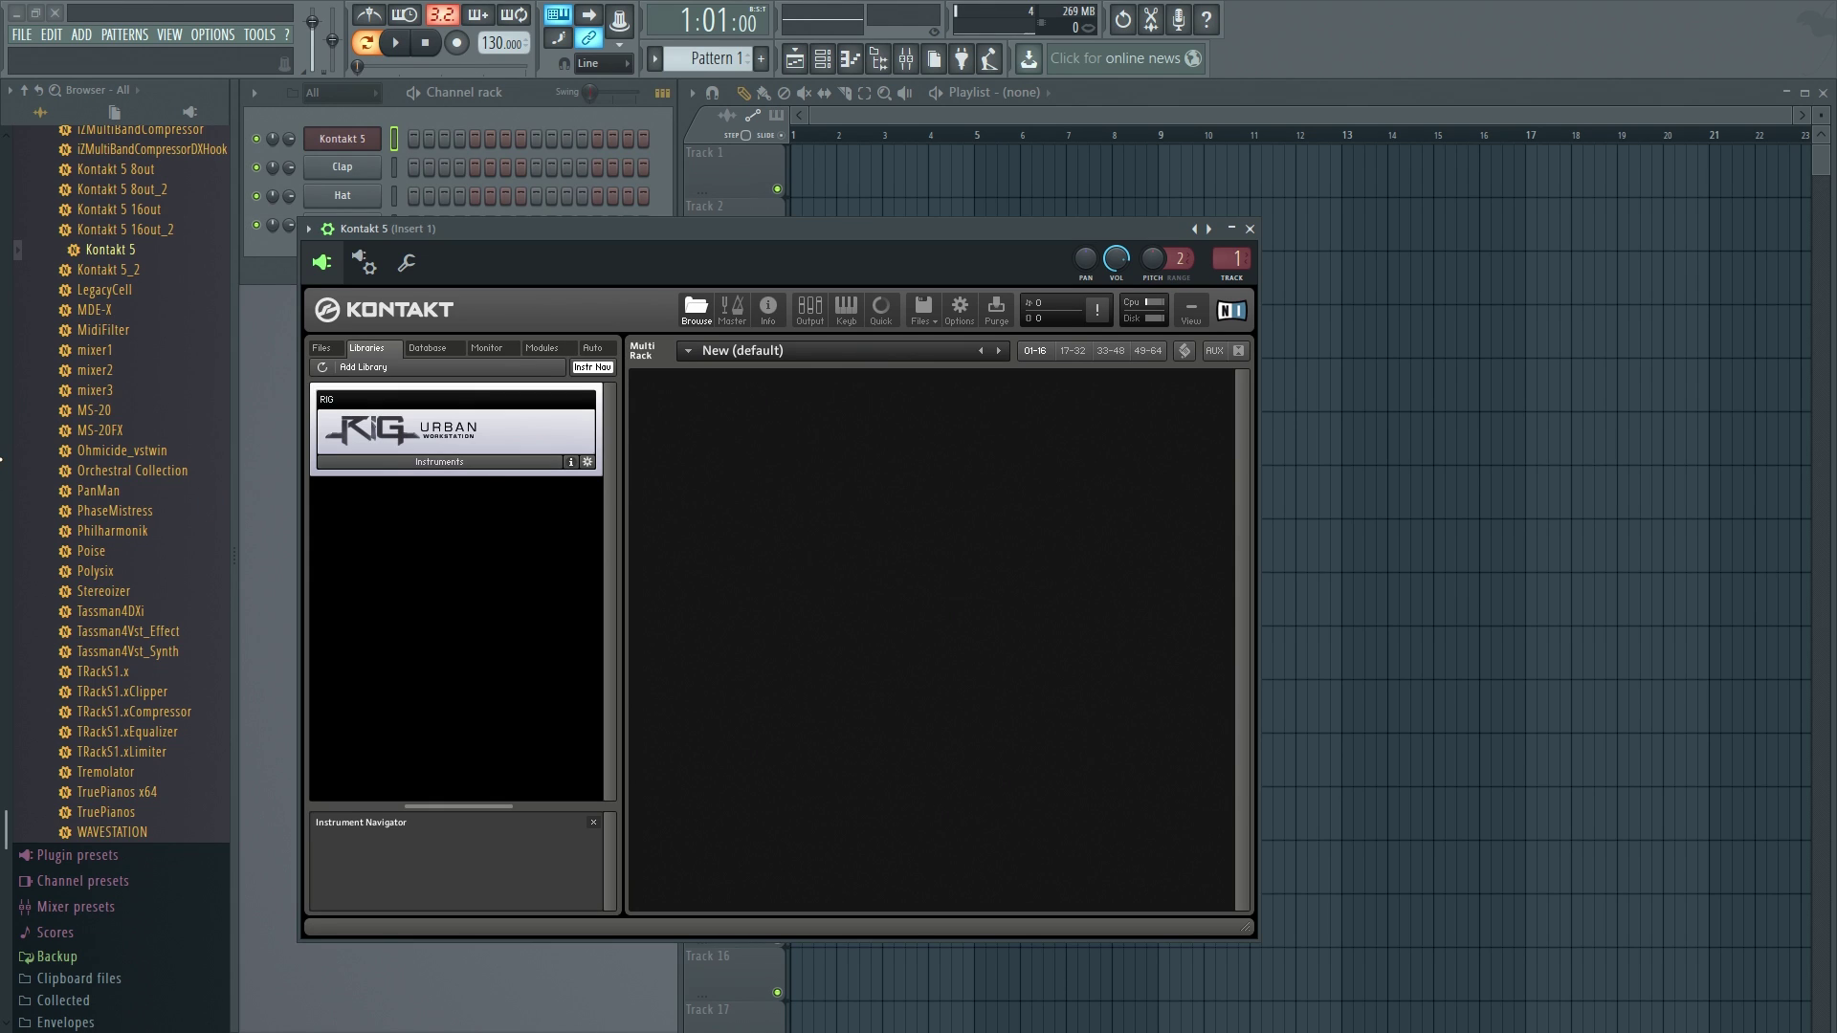
# Step: Examine the Sampler and Patcher categories under the plugin database's favorite generators
pyautogui.scroll(15, 122, 325)
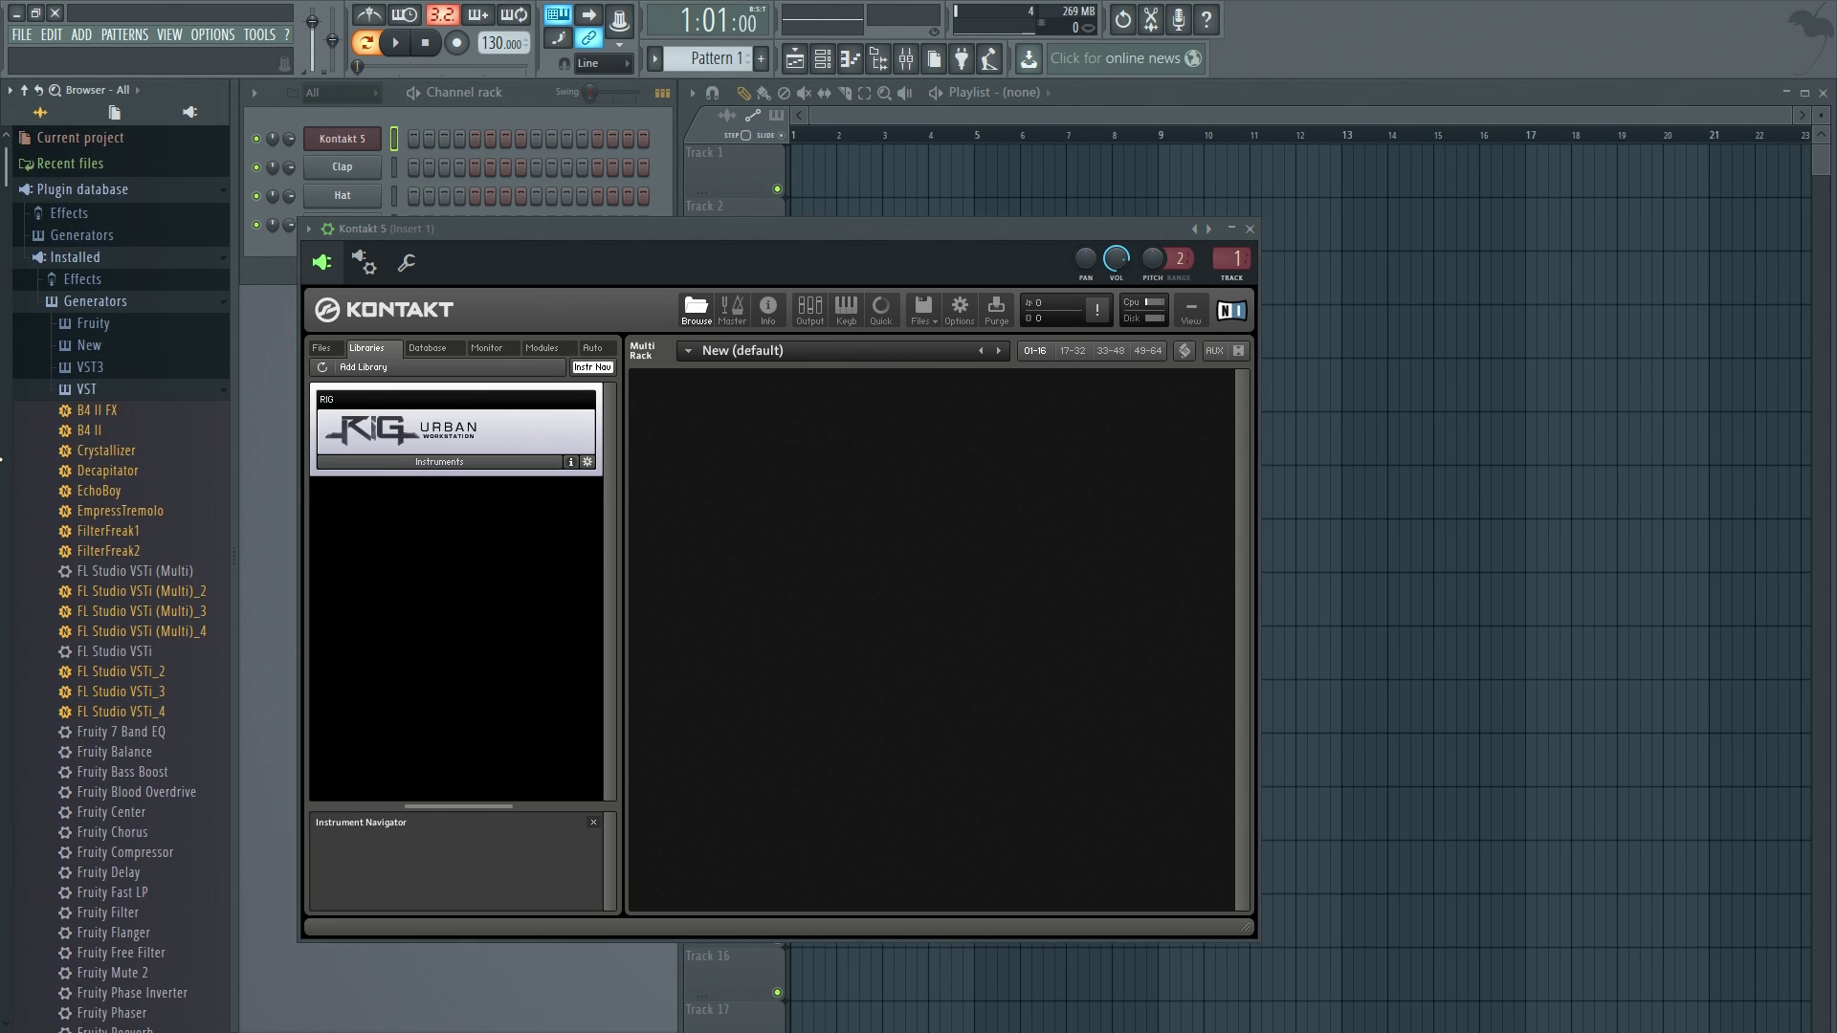
pyautogui.click(132, 239)
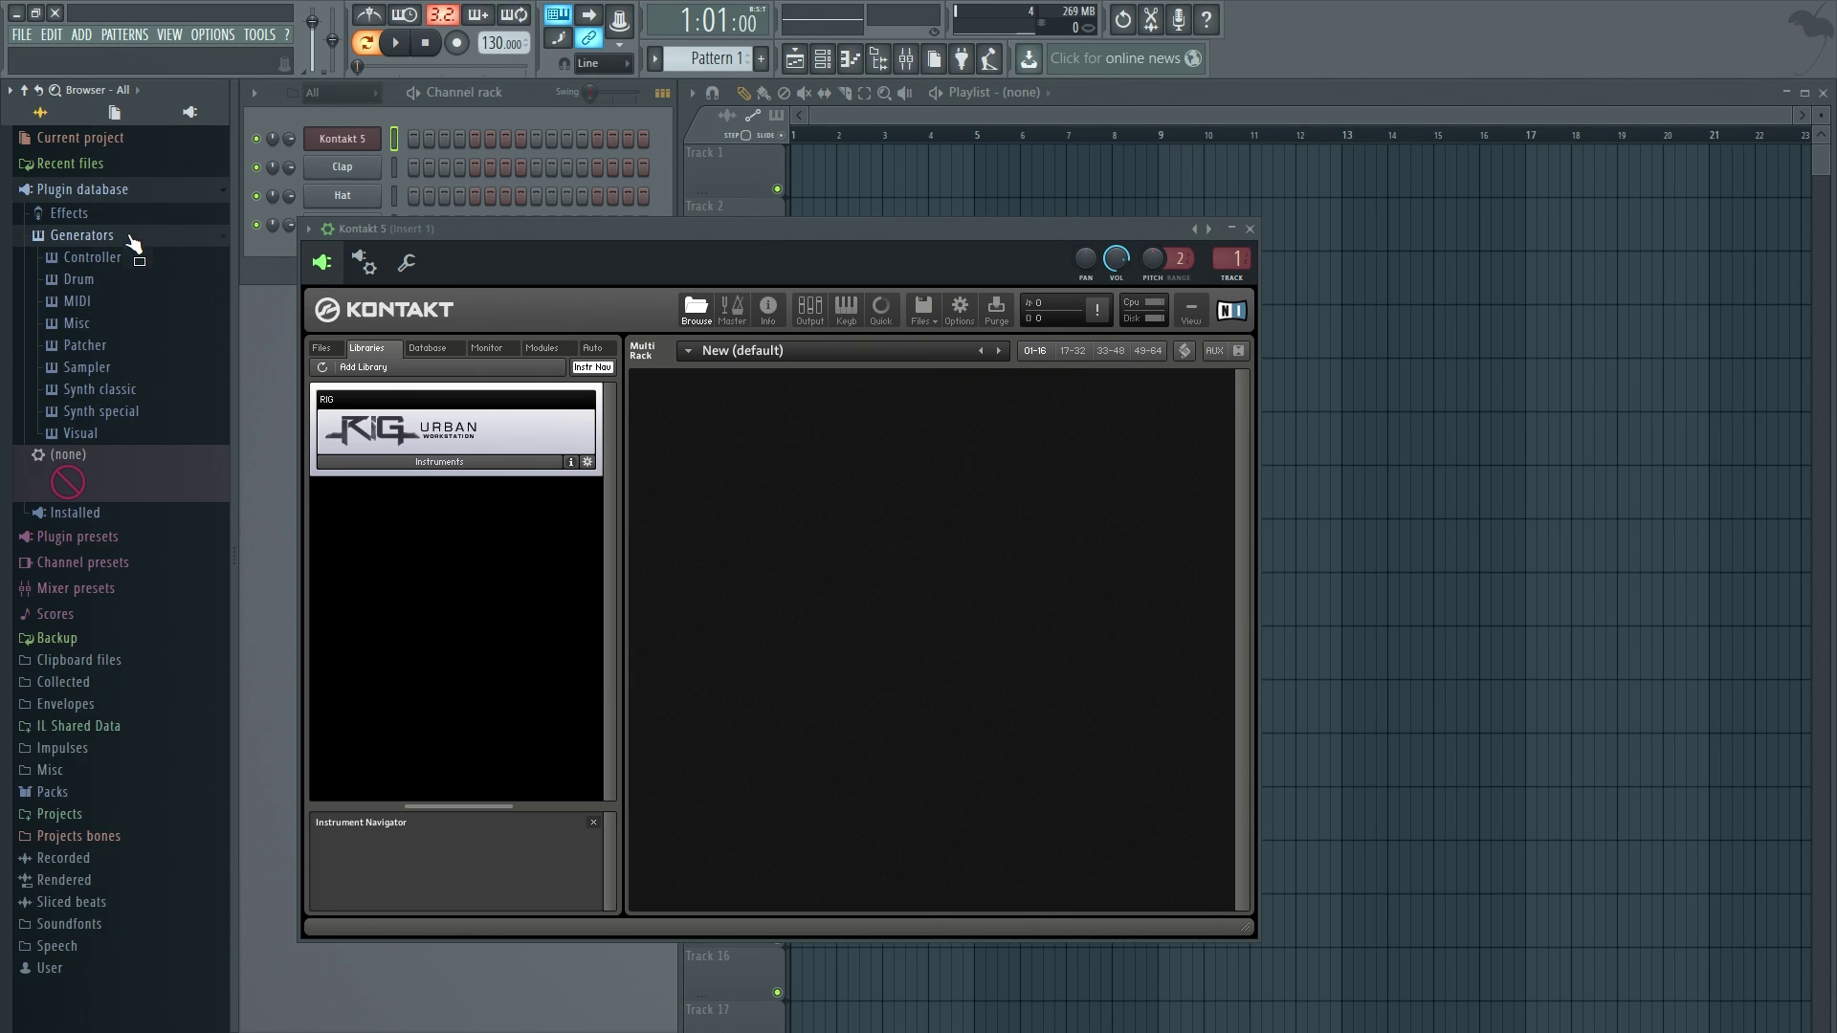
pyautogui.click(132, 369)
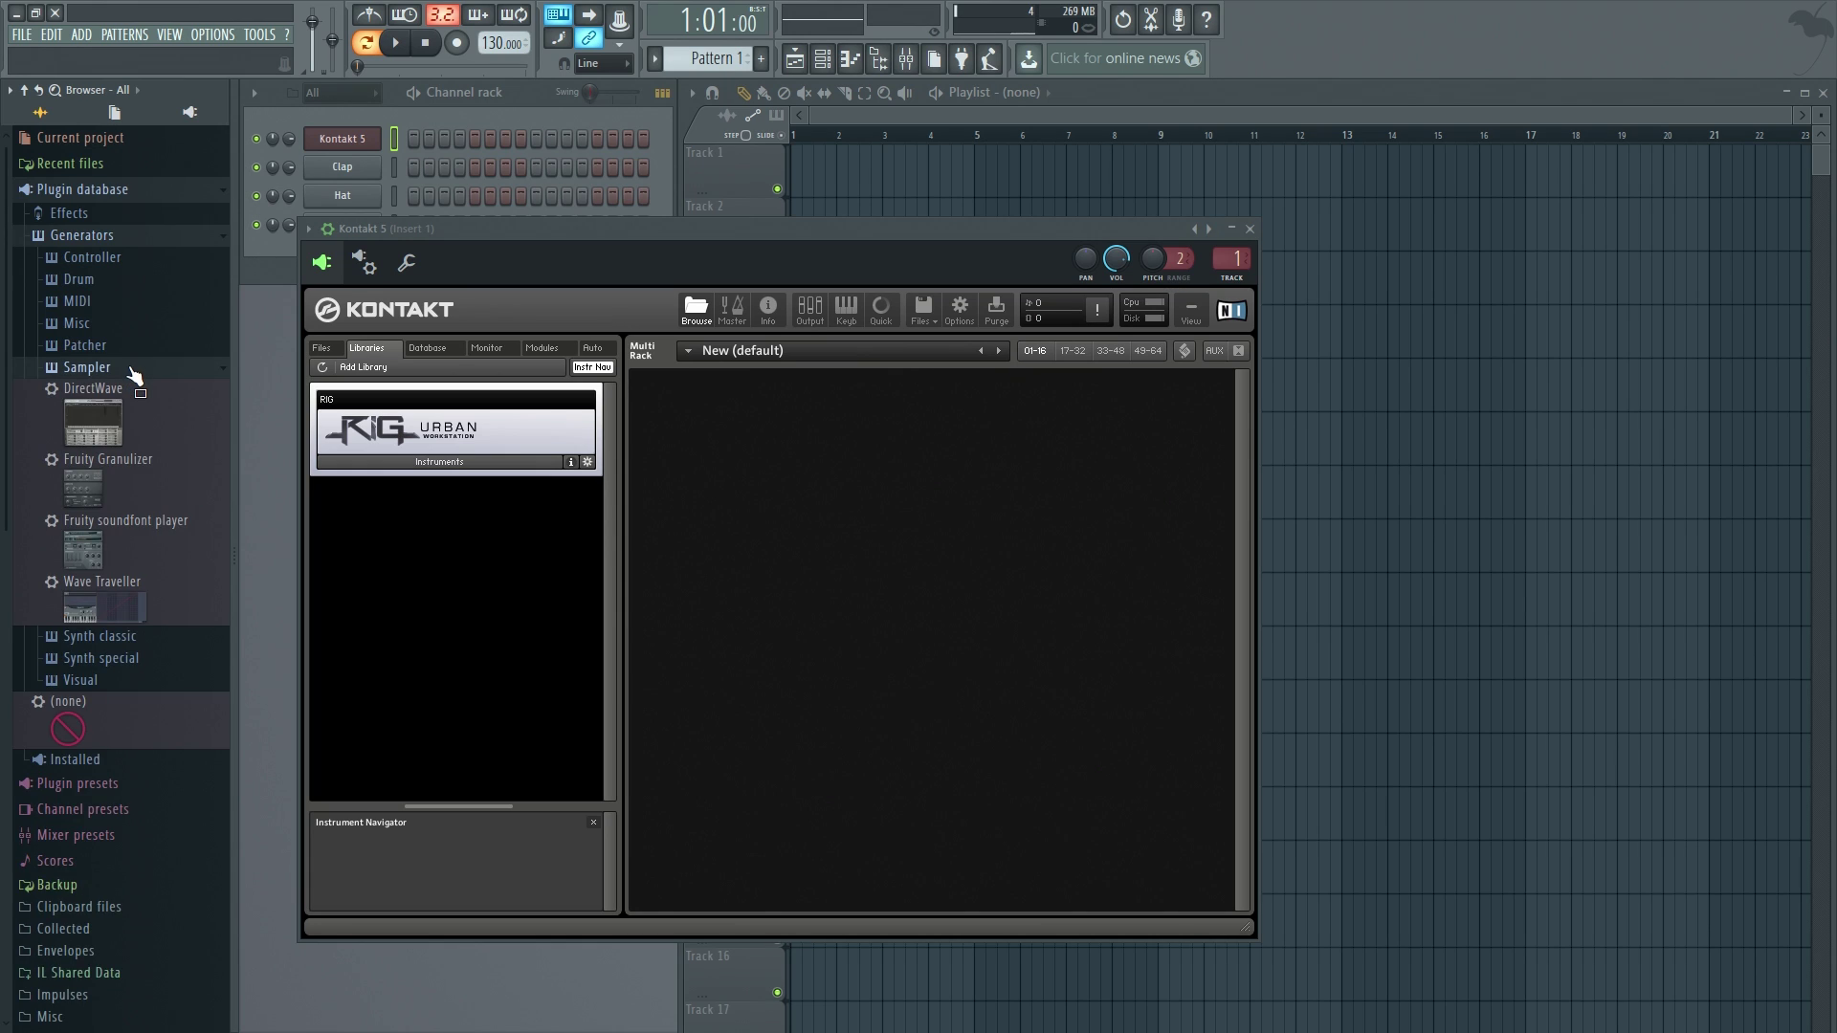
pyautogui.click(133, 371)
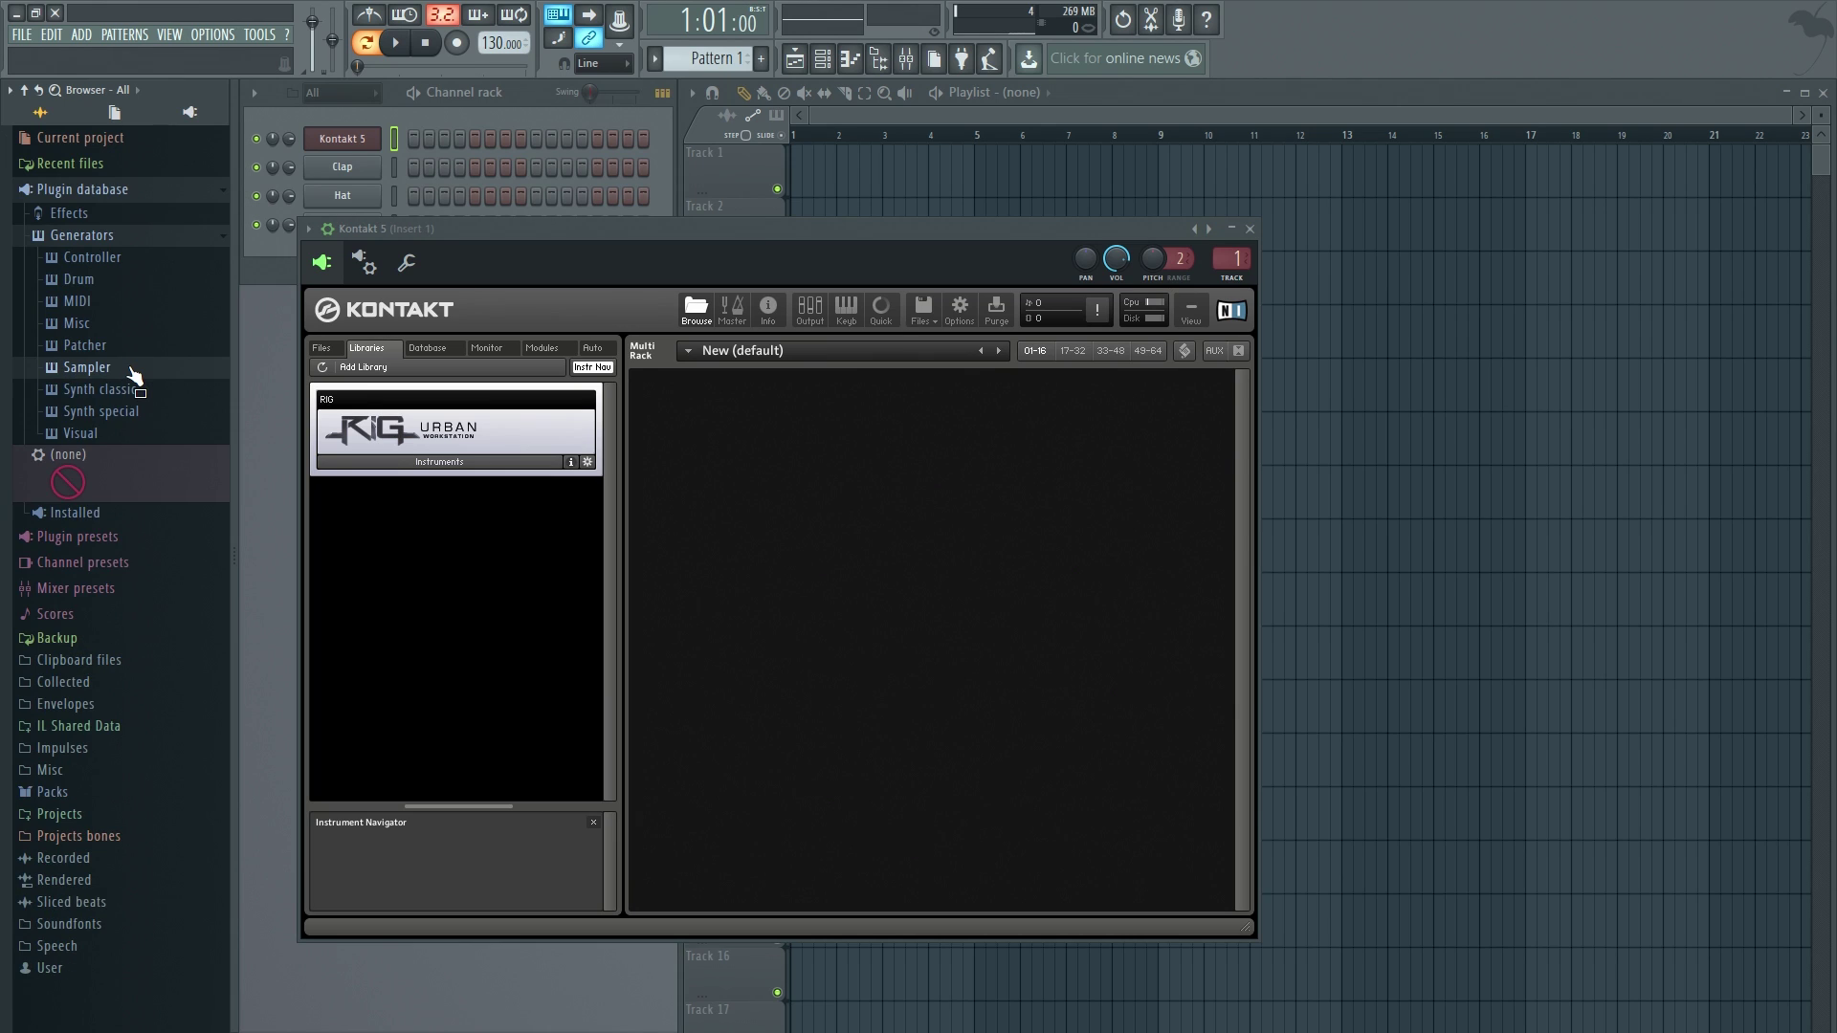
pyautogui.click(125, 346)
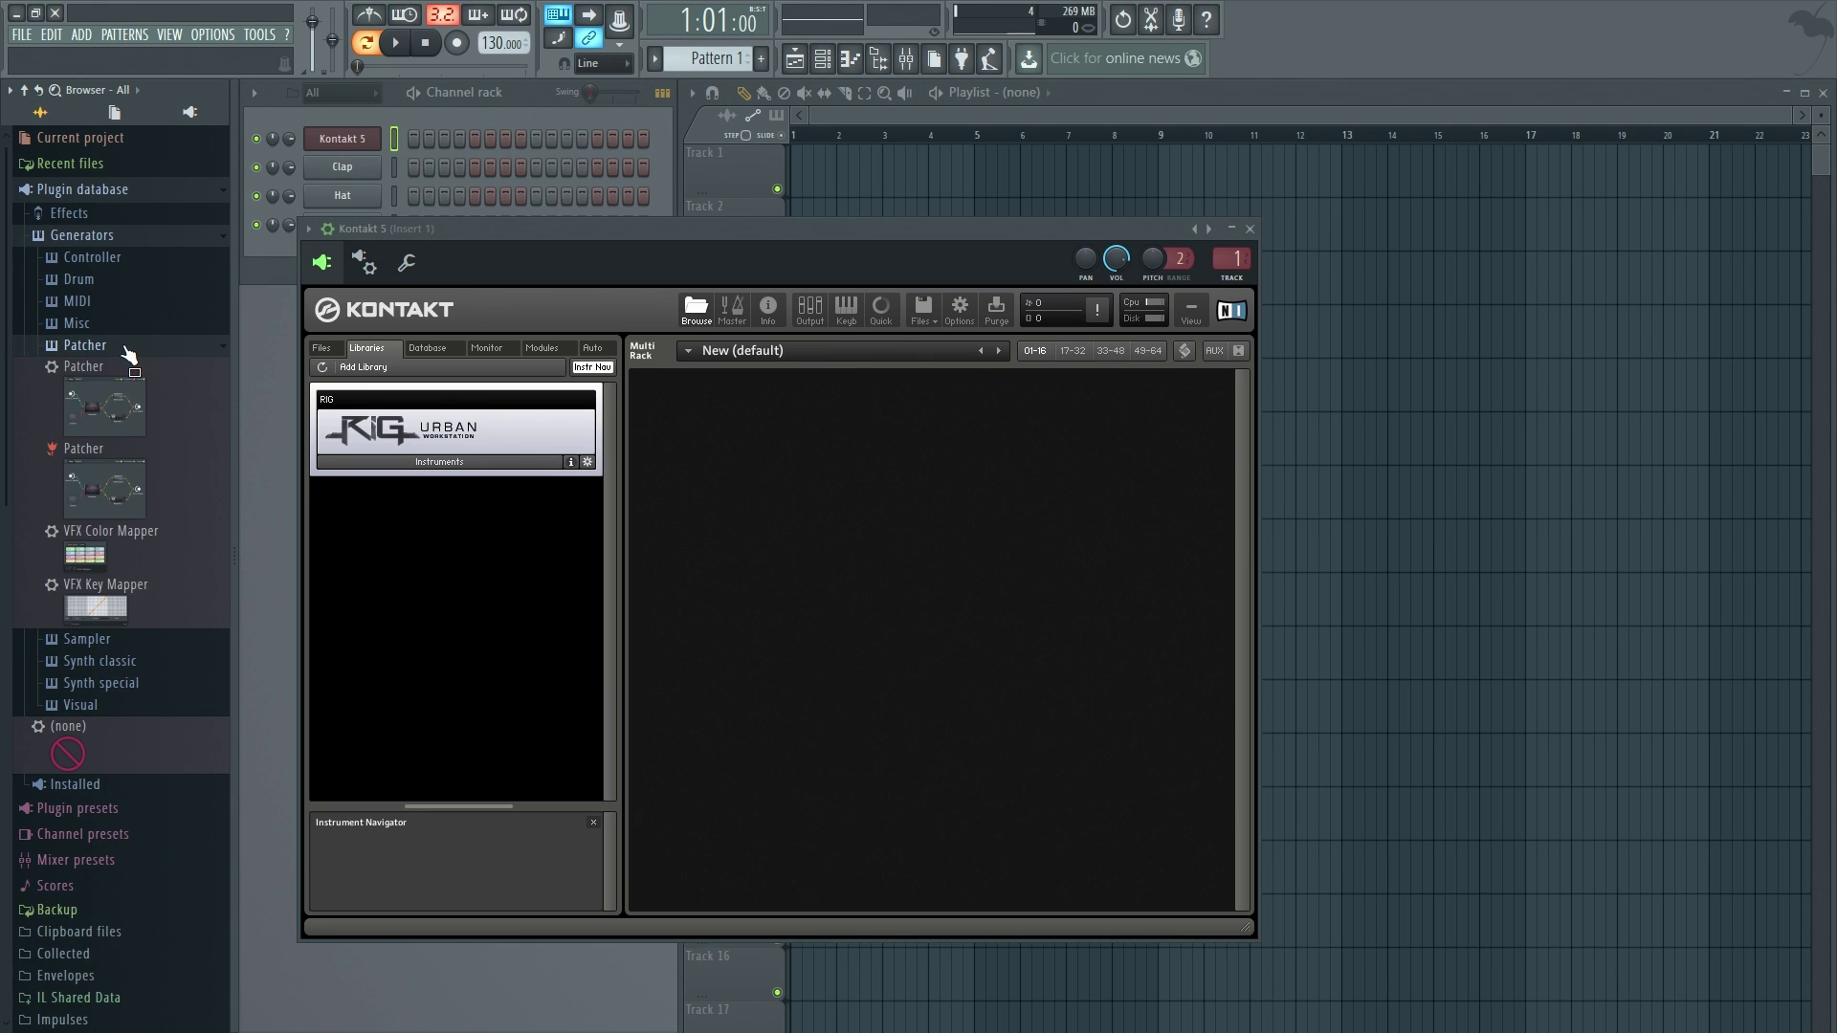
# Step: Look through the Patcher, Misc, MIDI and Drum categories of the plugin database's favorite generators
pyautogui.click(126, 346)
pyautogui.click(123, 327)
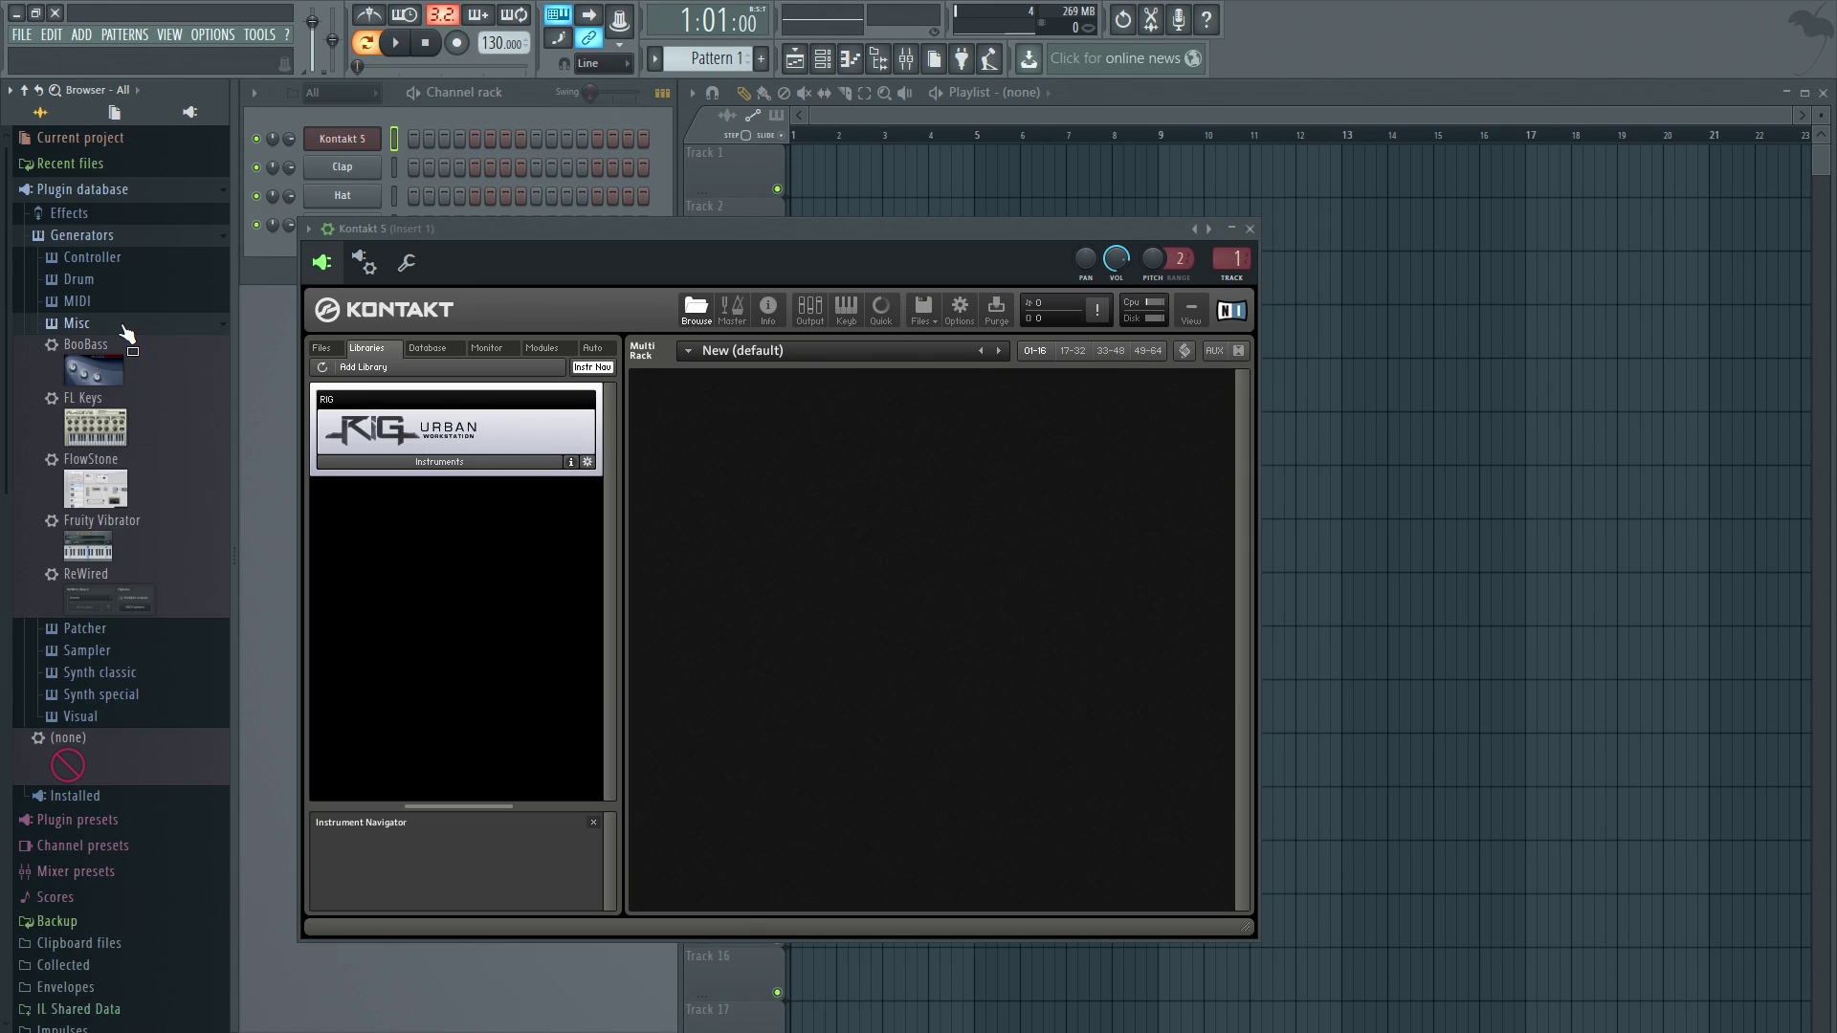
pyautogui.click(123, 325)
pyautogui.click(126, 304)
pyautogui.click(127, 304)
pyautogui.click(118, 280)
pyautogui.click(122, 288)
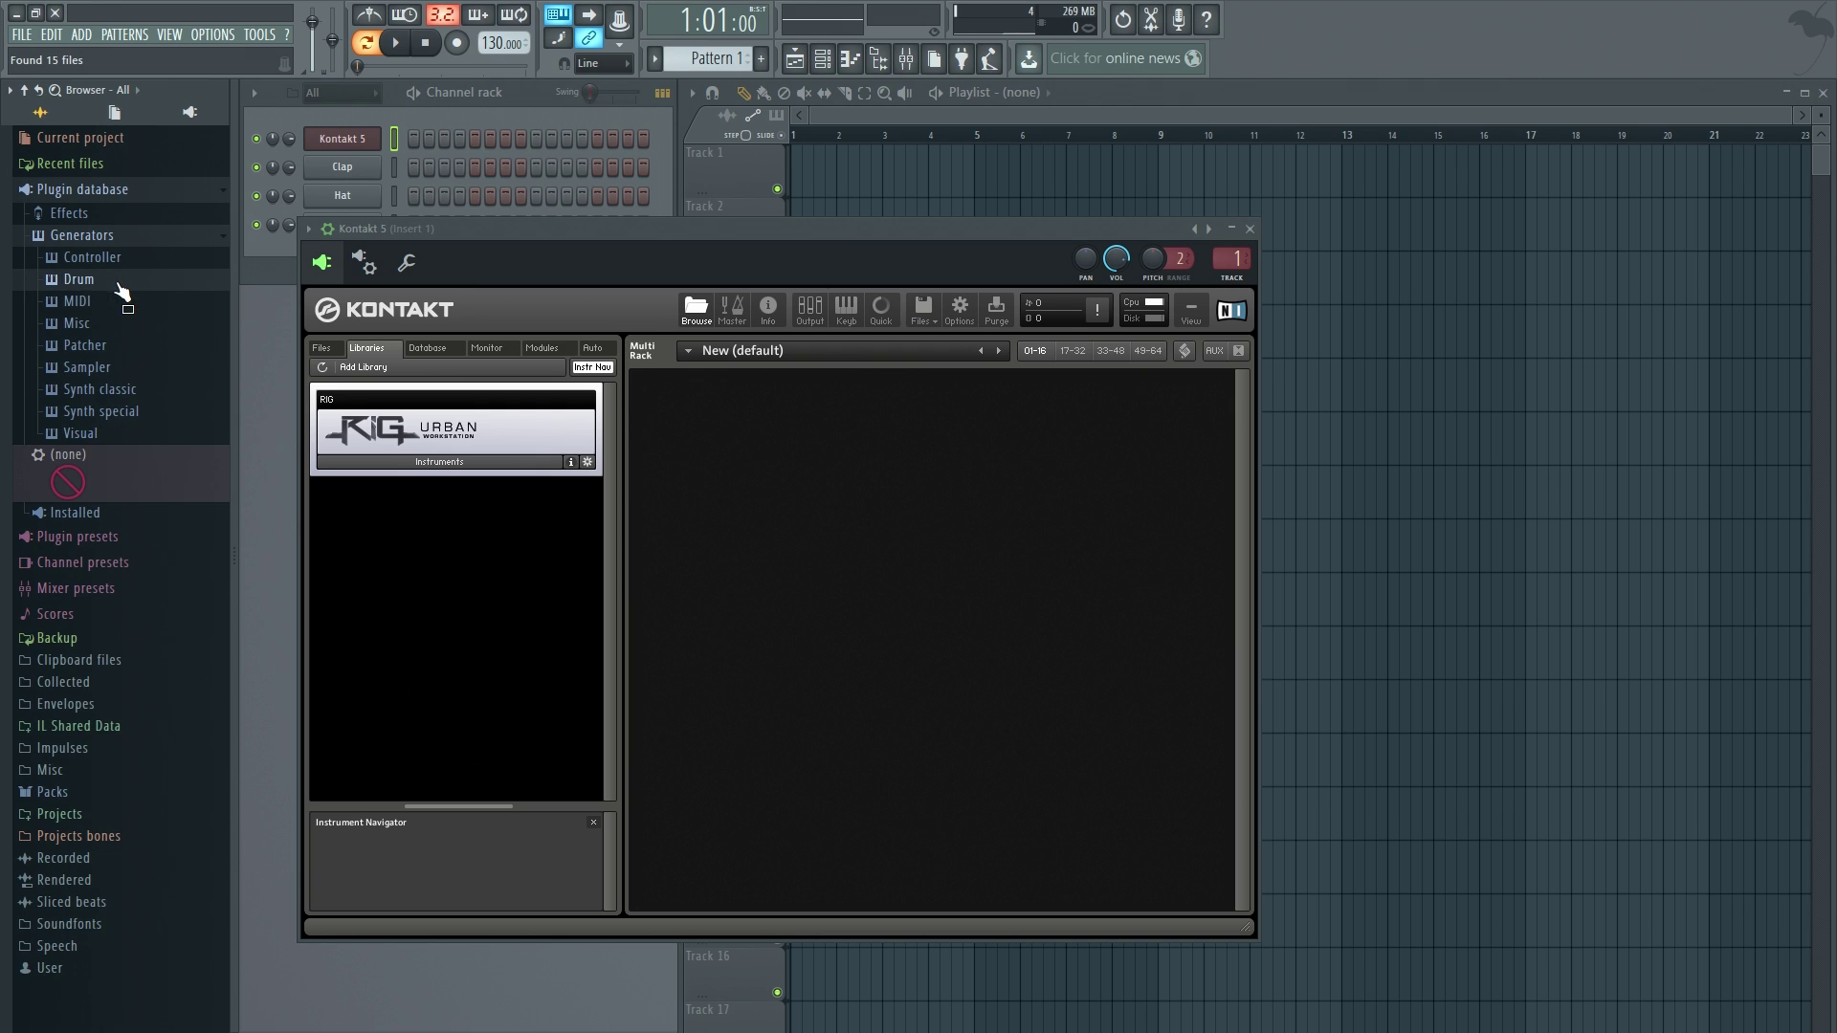
# Step: Flag Kontakt 5 as a favorite in the plugin database's Sampler category
pyautogui.click(132, 367)
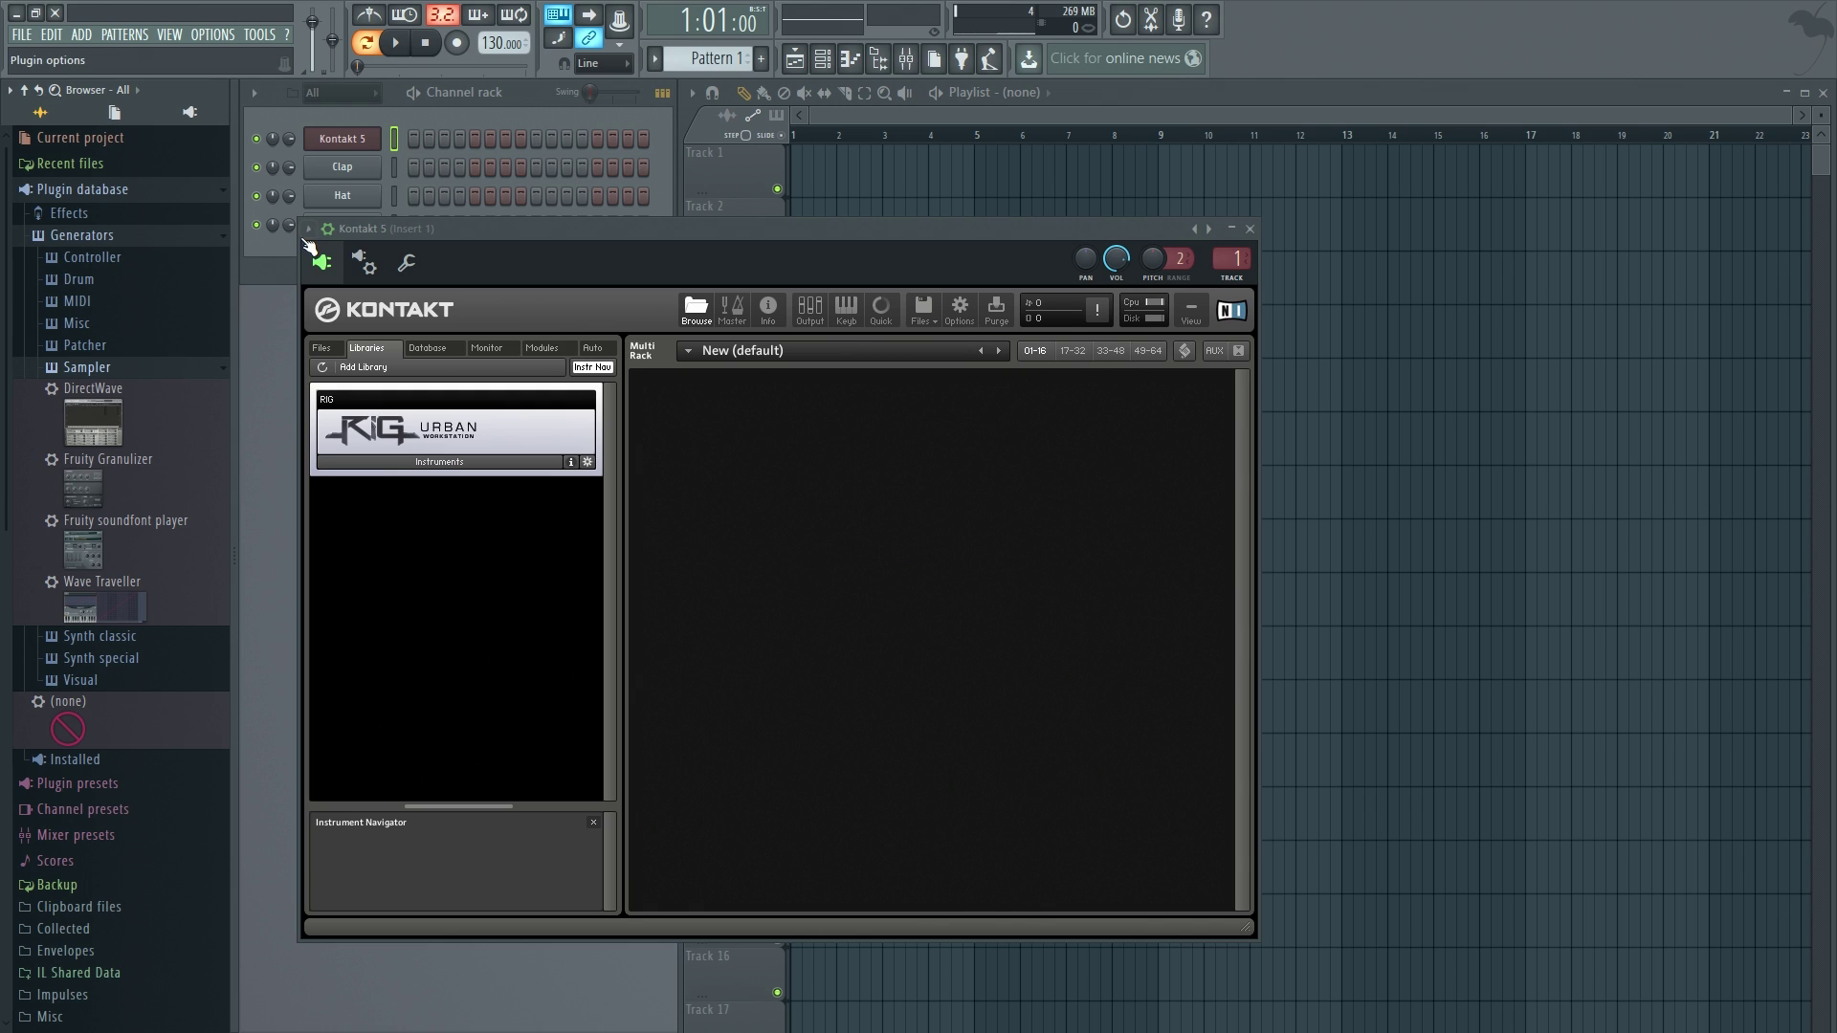
pyautogui.click(309, 230)
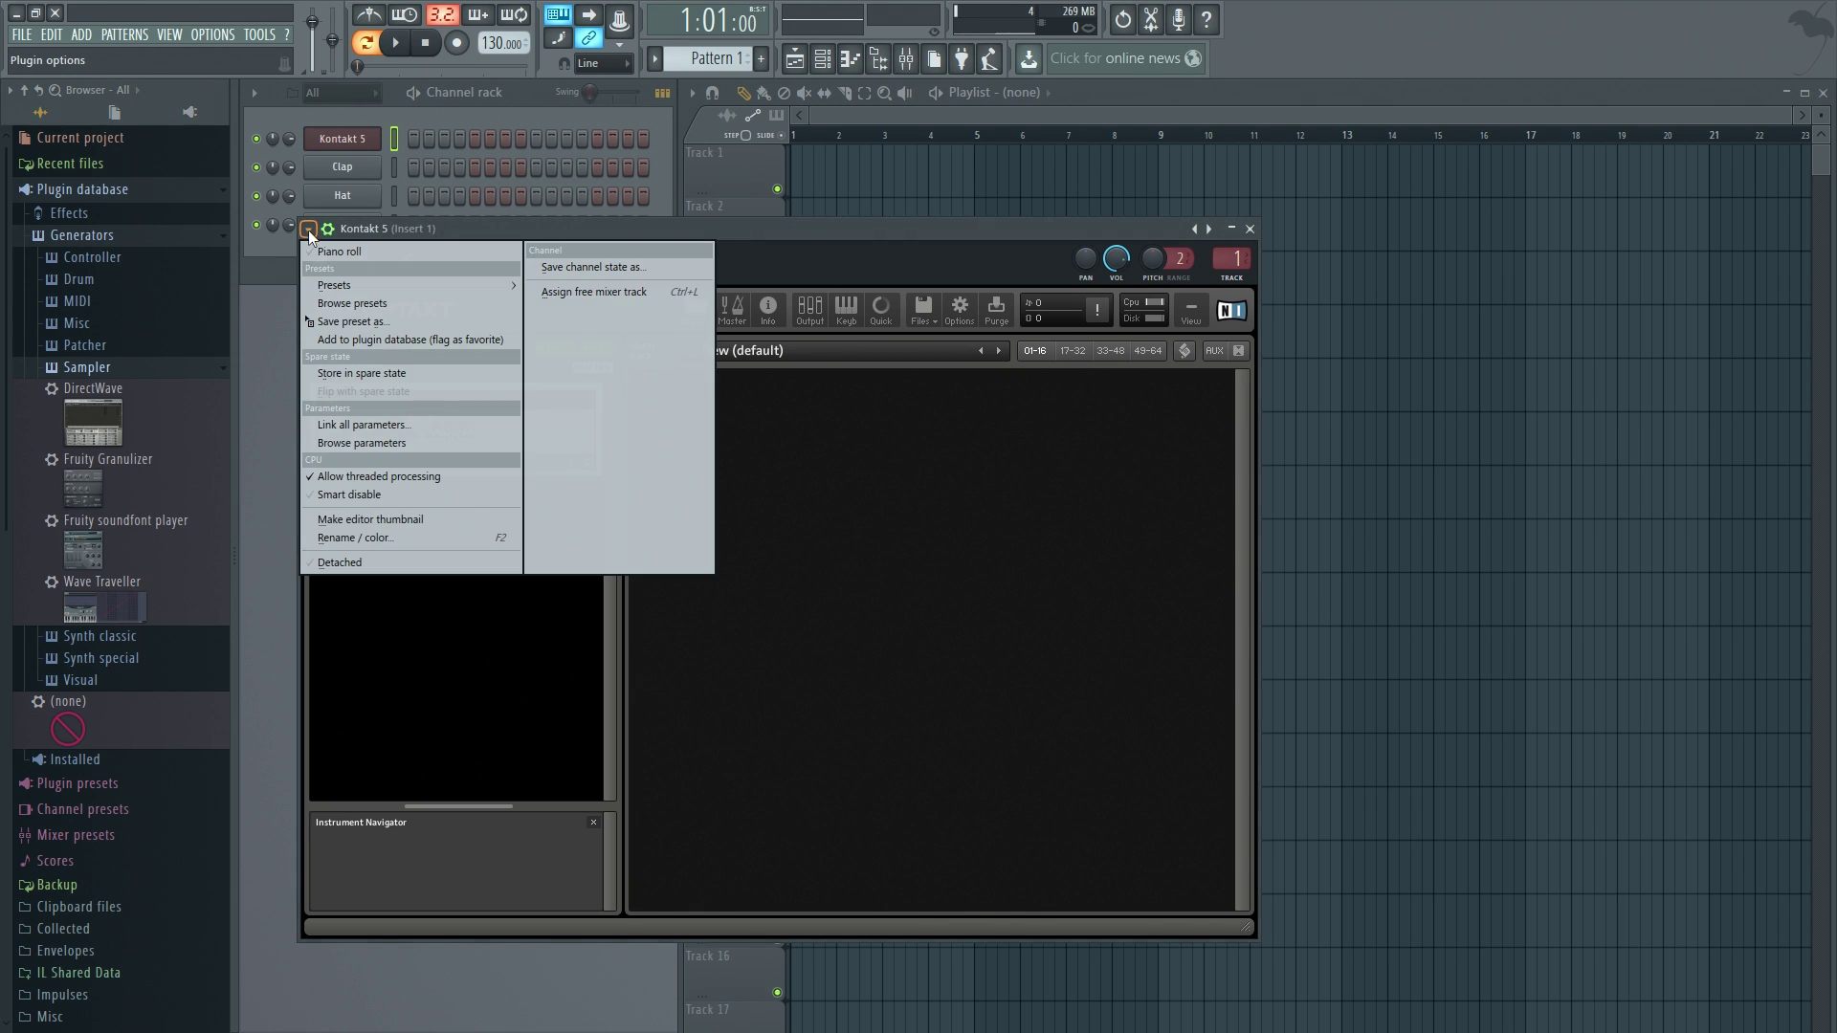
pyautogui.click(399, 339)
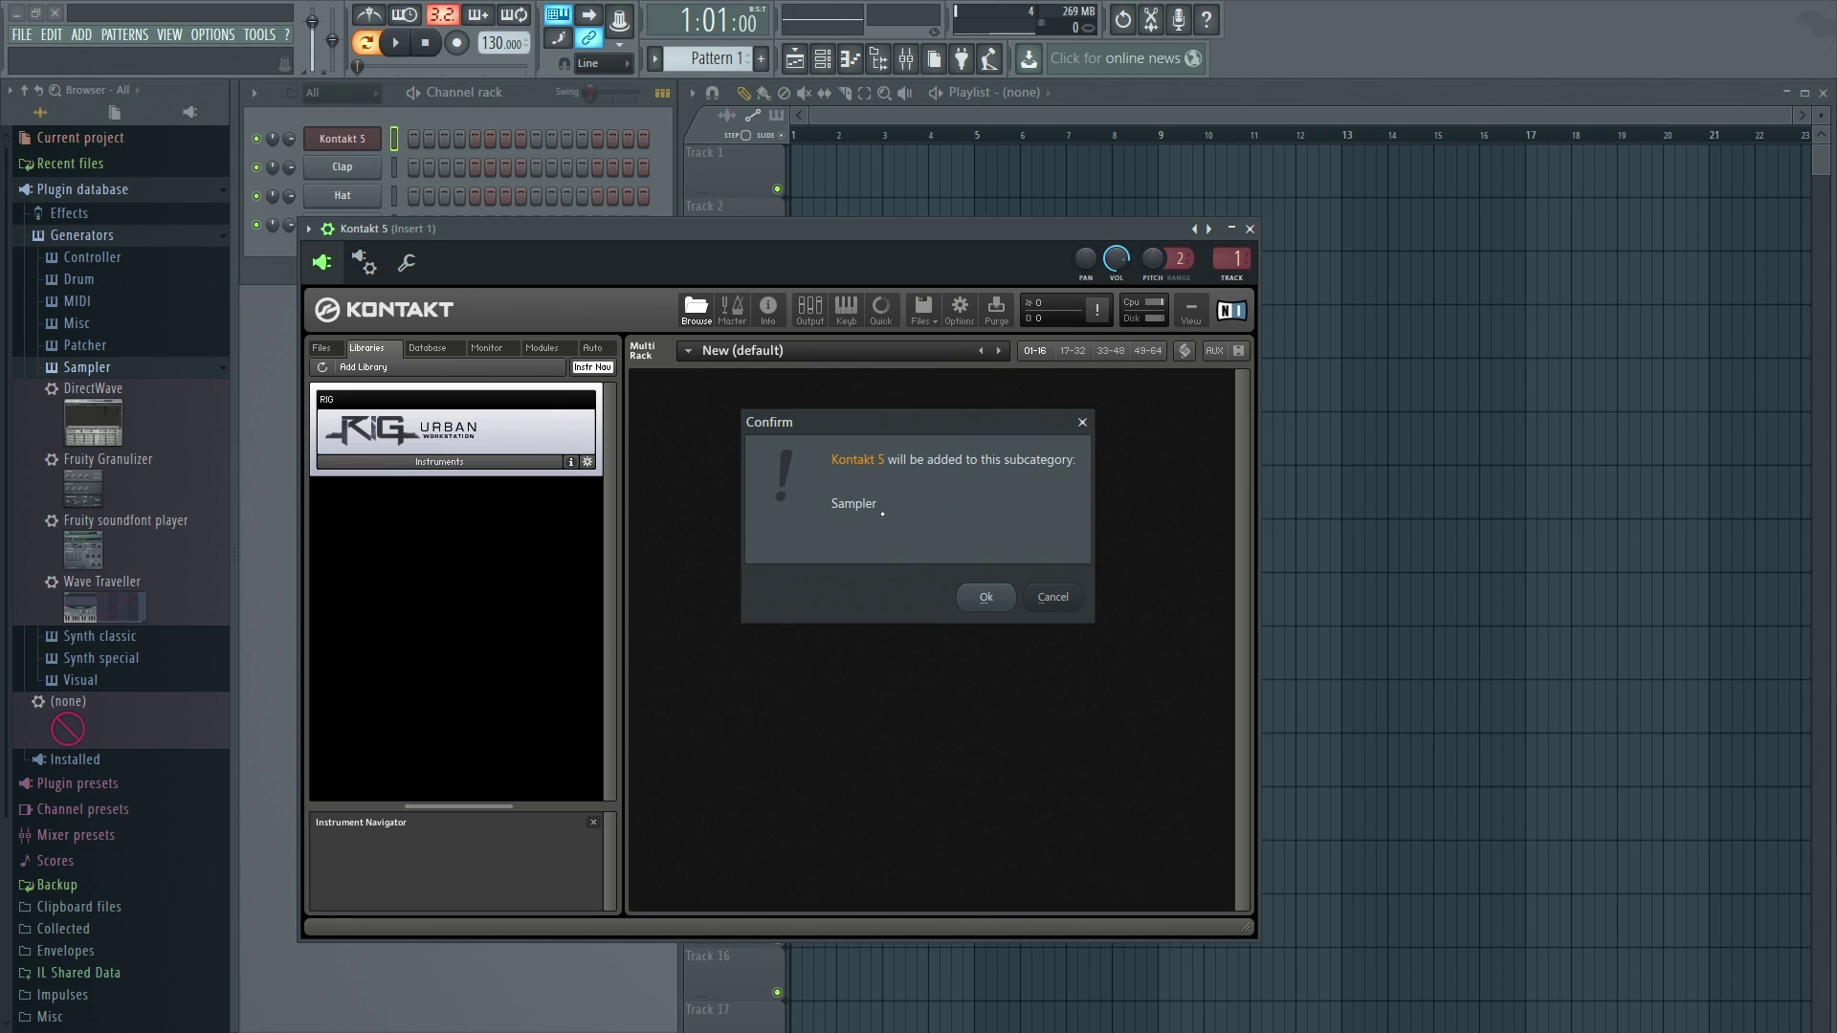
pyautogui.click(985, 597)
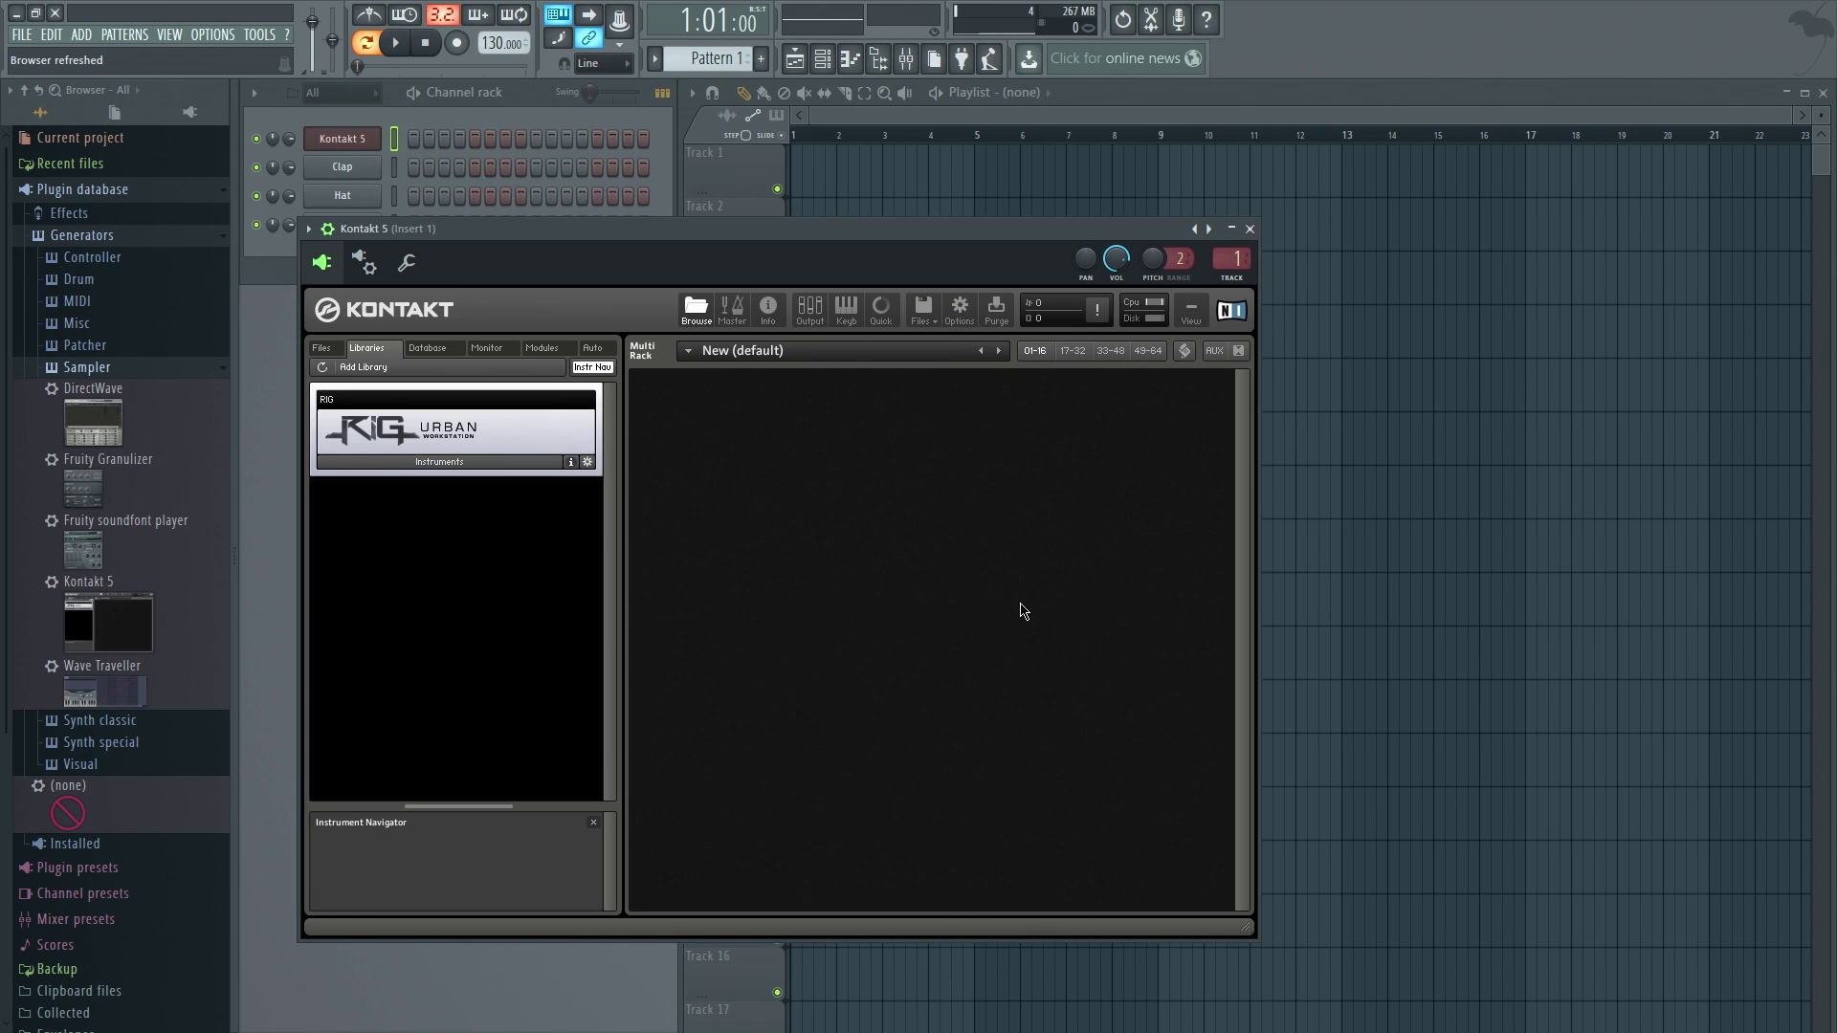
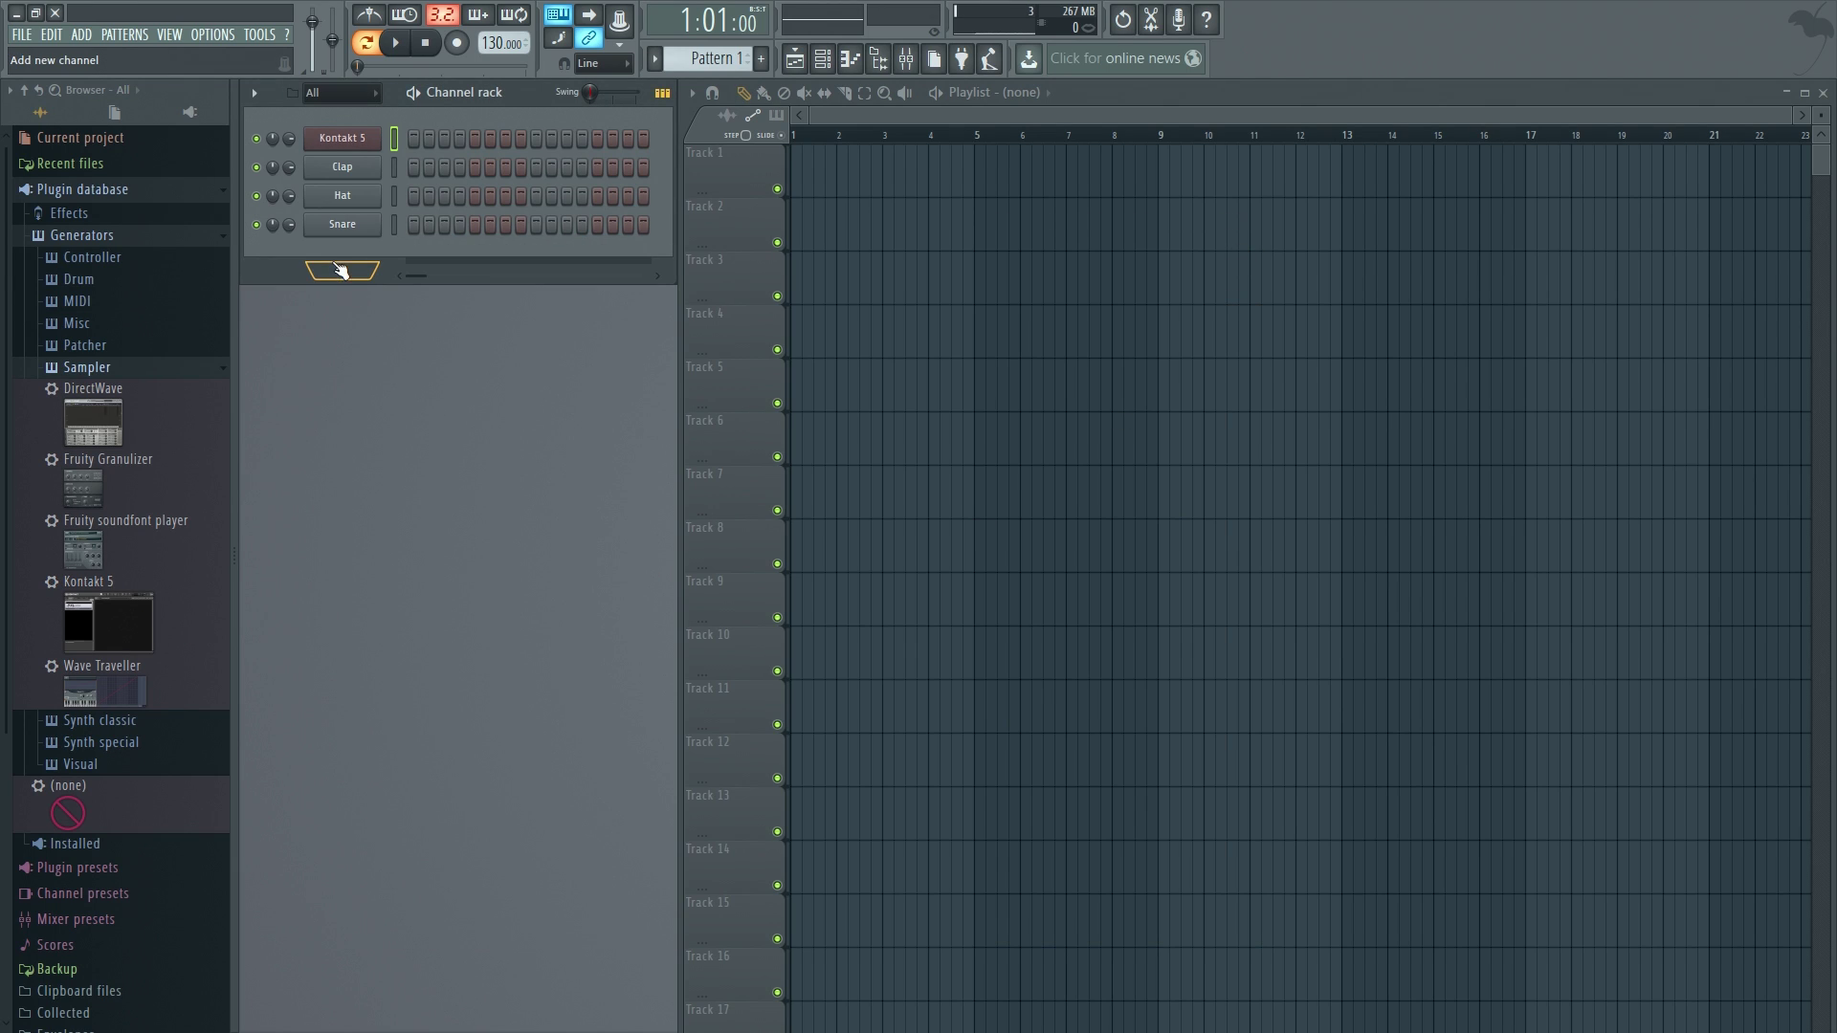
# Step: Add a new Kontakt 5 channel from the Sampler group of favorite generators and close its plugin window
pyautogui.click(360, 277)
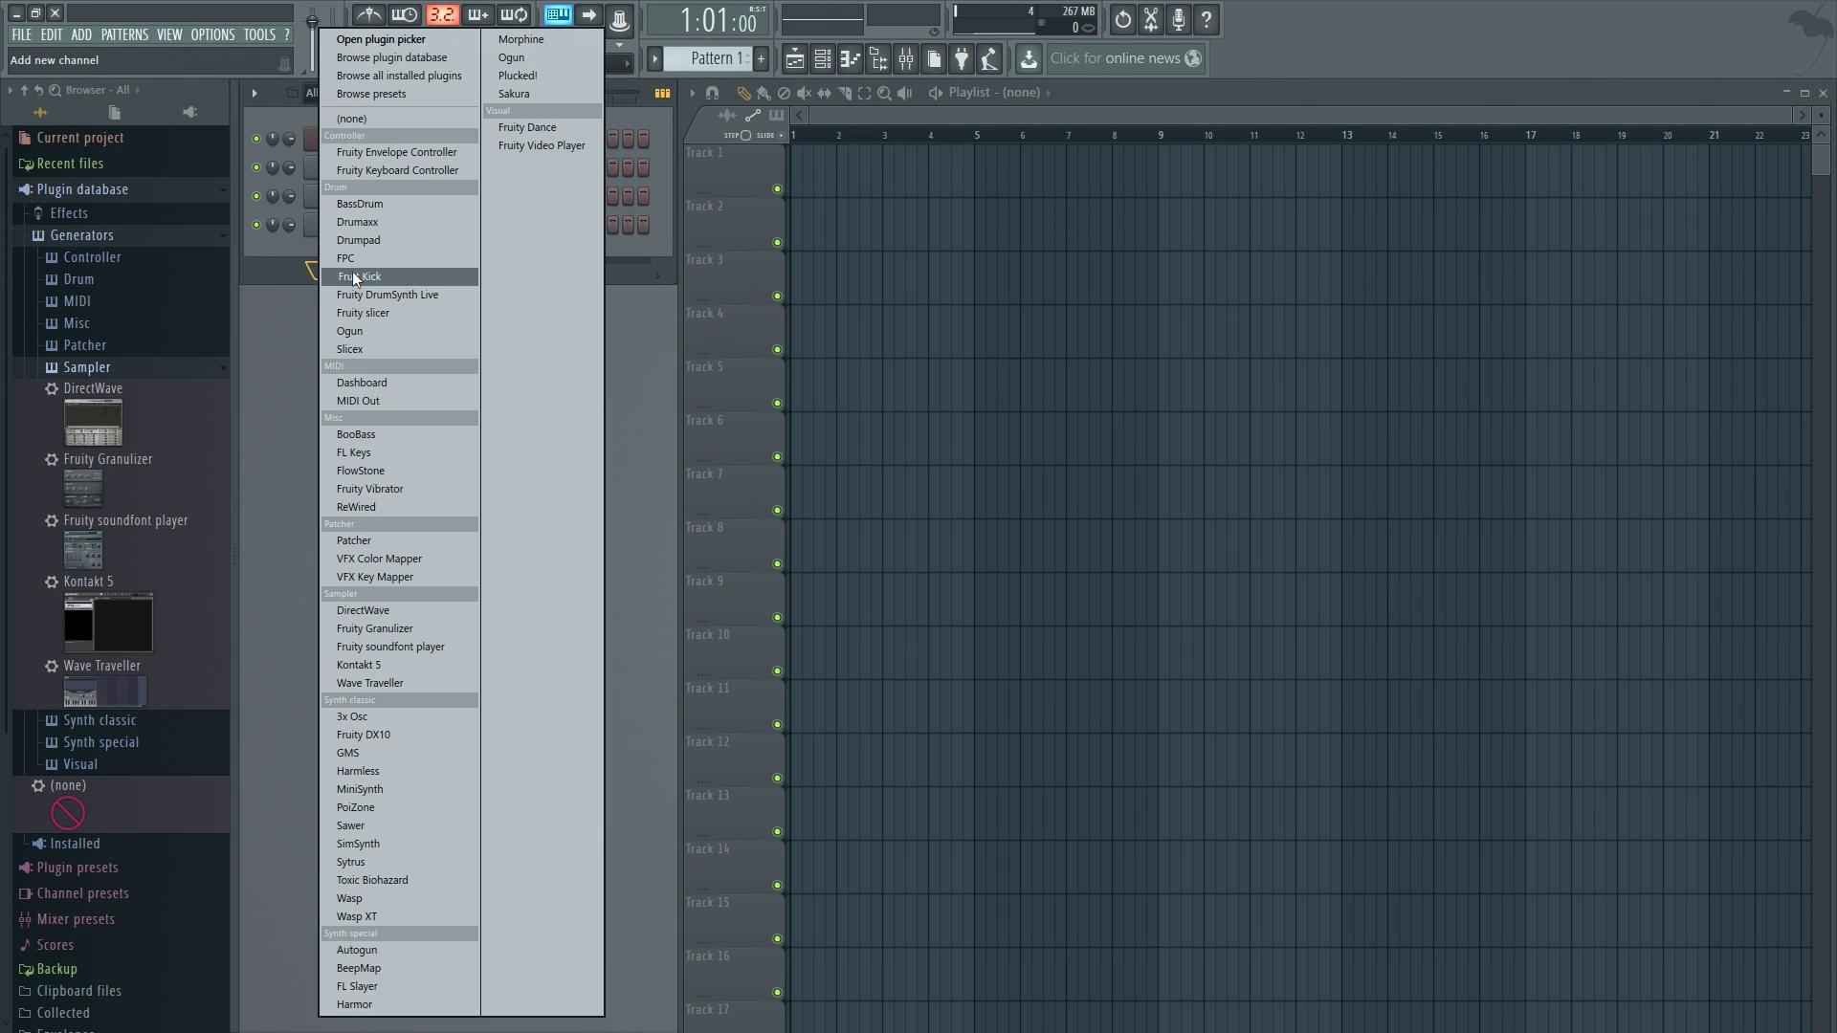
pyautogui.click(412, 666)
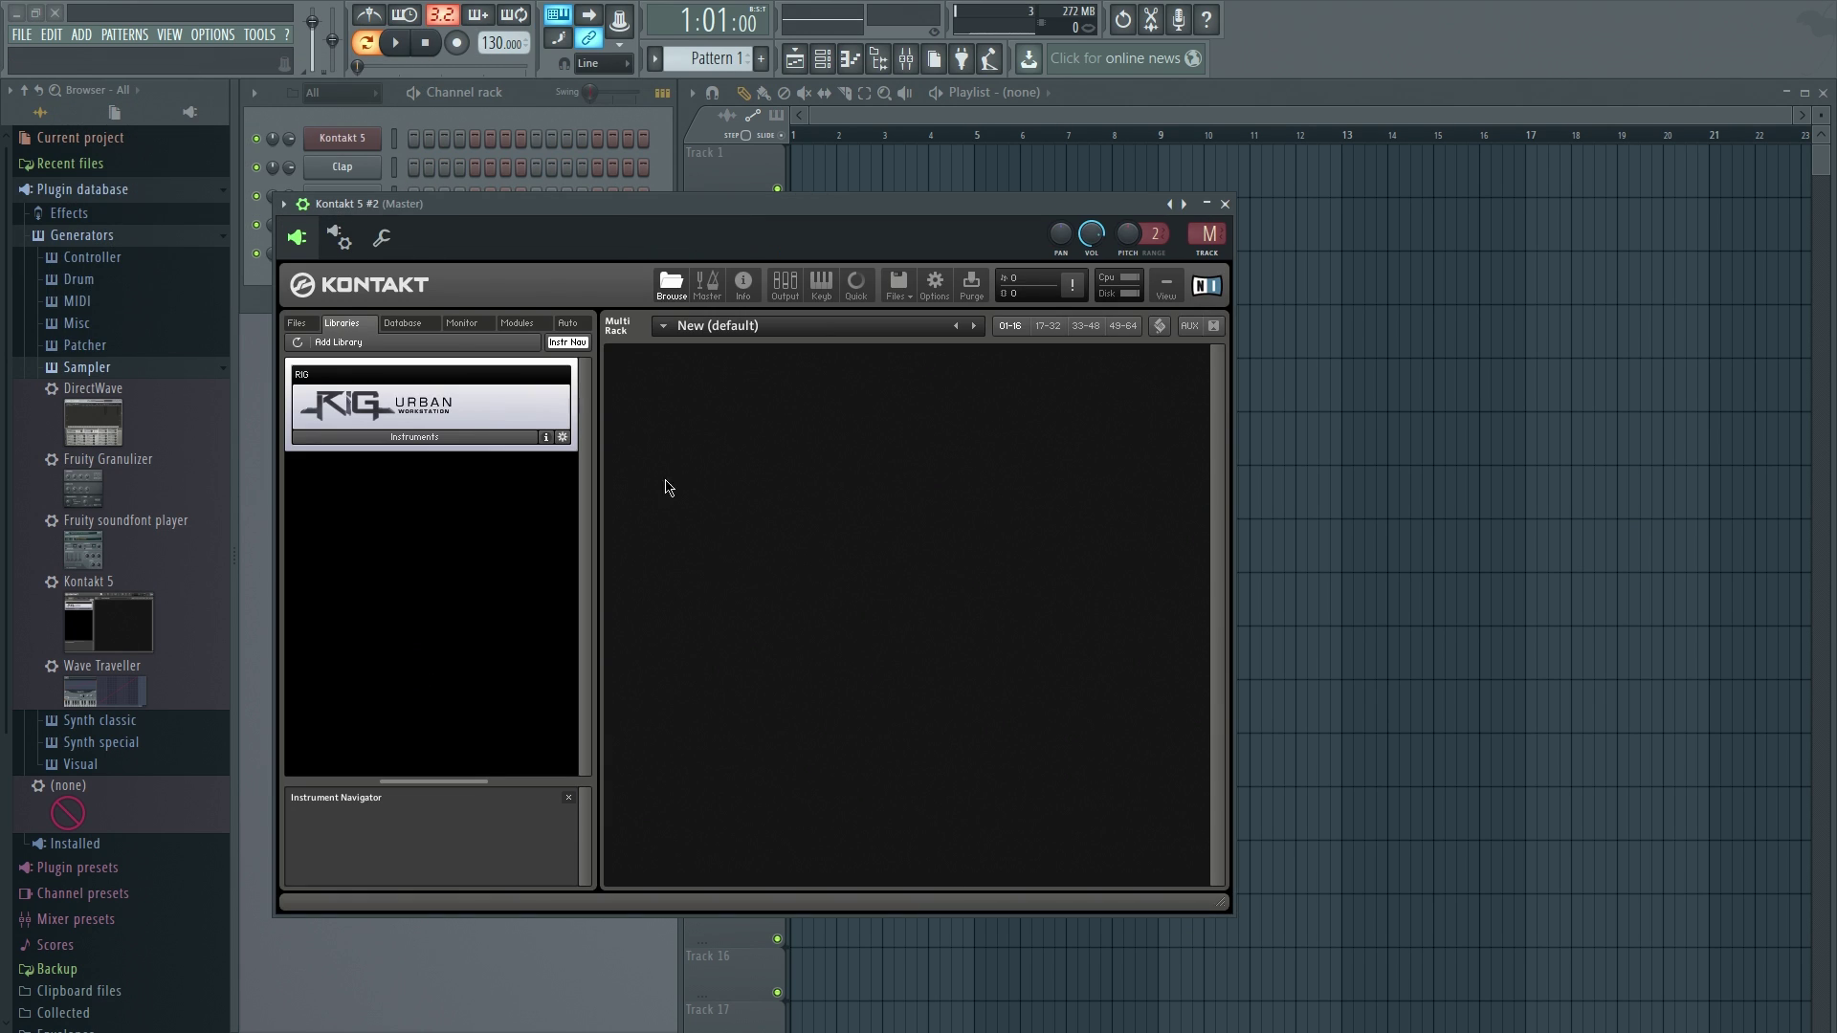
pyautogui.click(1224, 203)
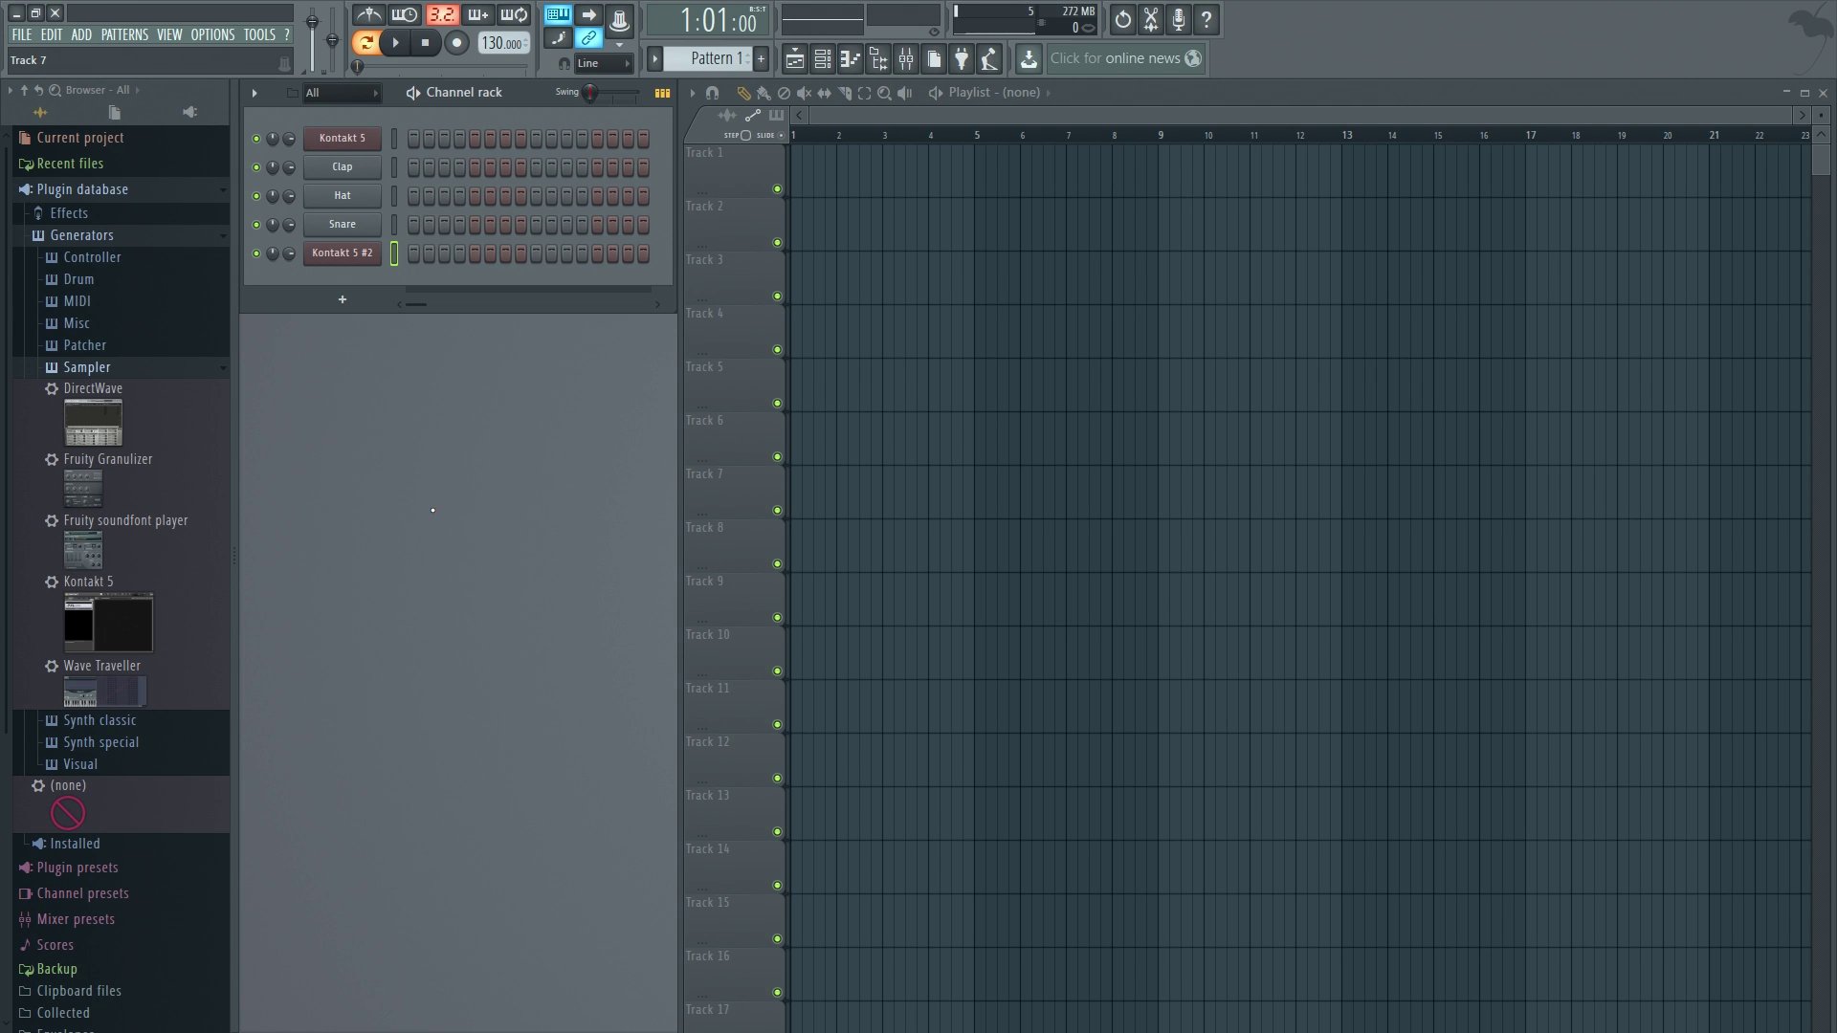
# Step: Add another Kontakt 5 channel from its thumbnail in the plugin picker and close its plugin window
pyautogui.click(341, 301)
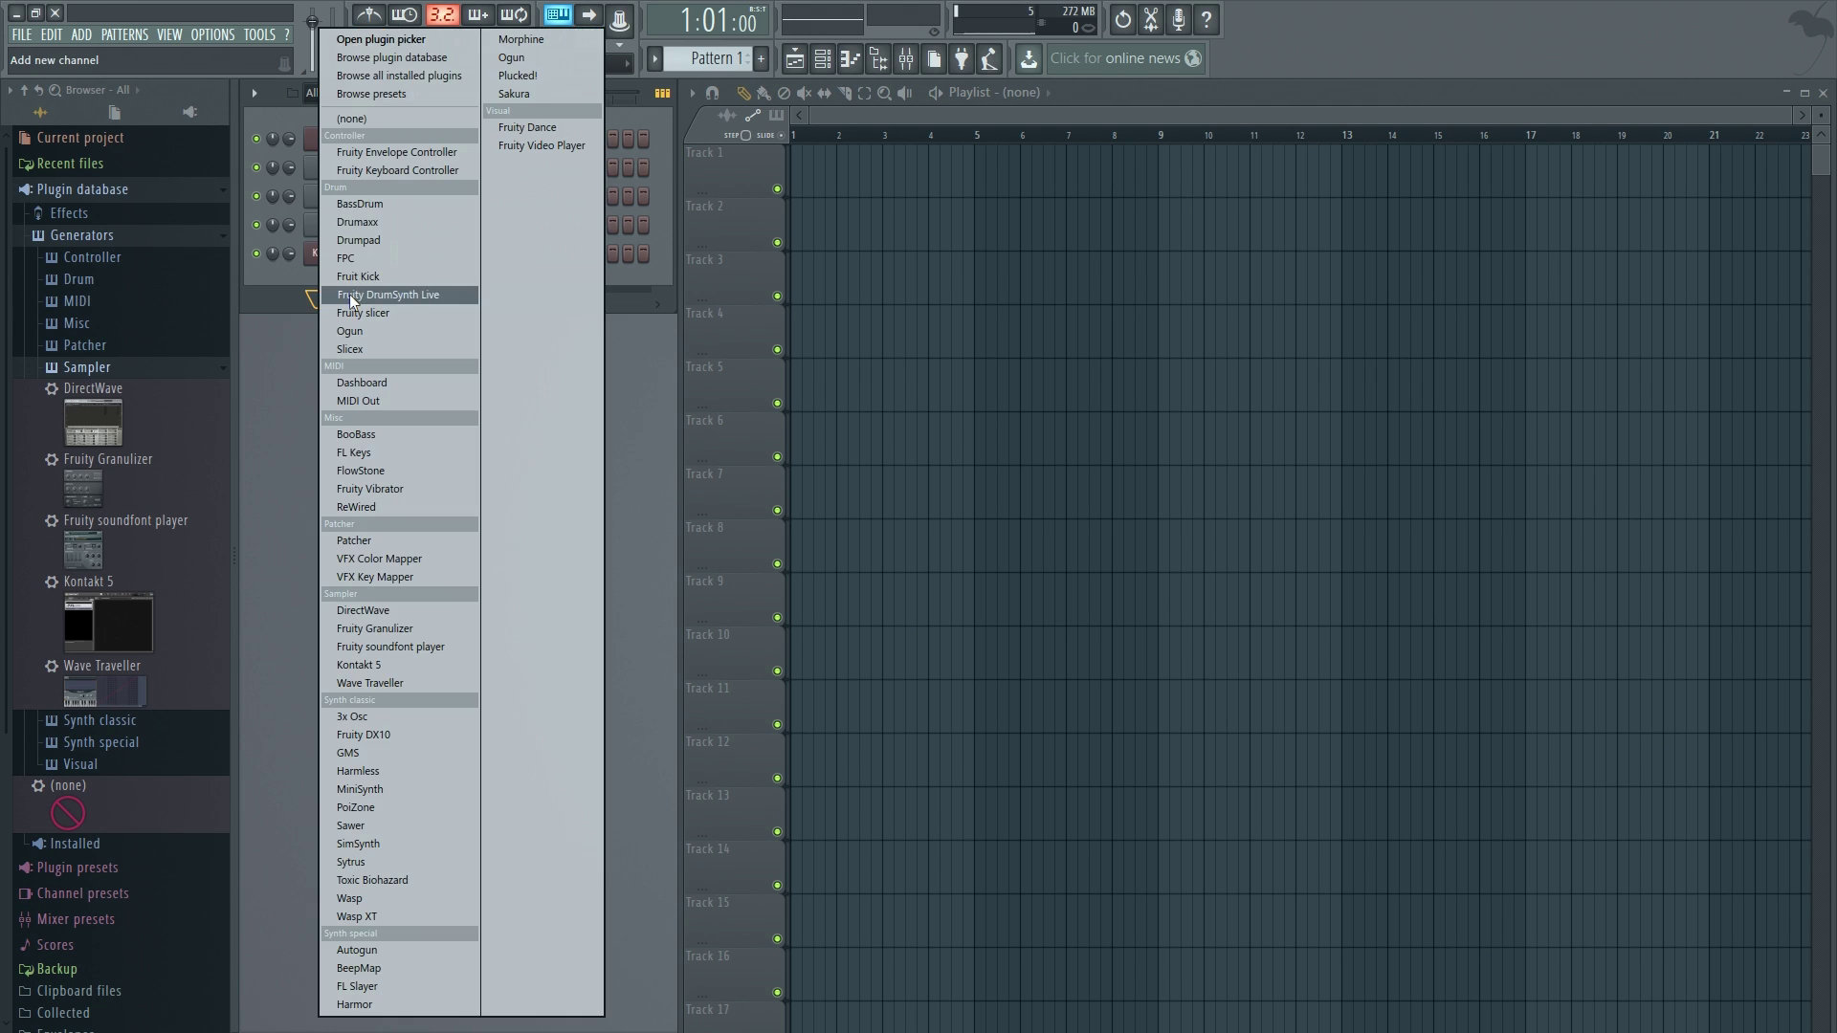
pyautogui.click(418, 40)
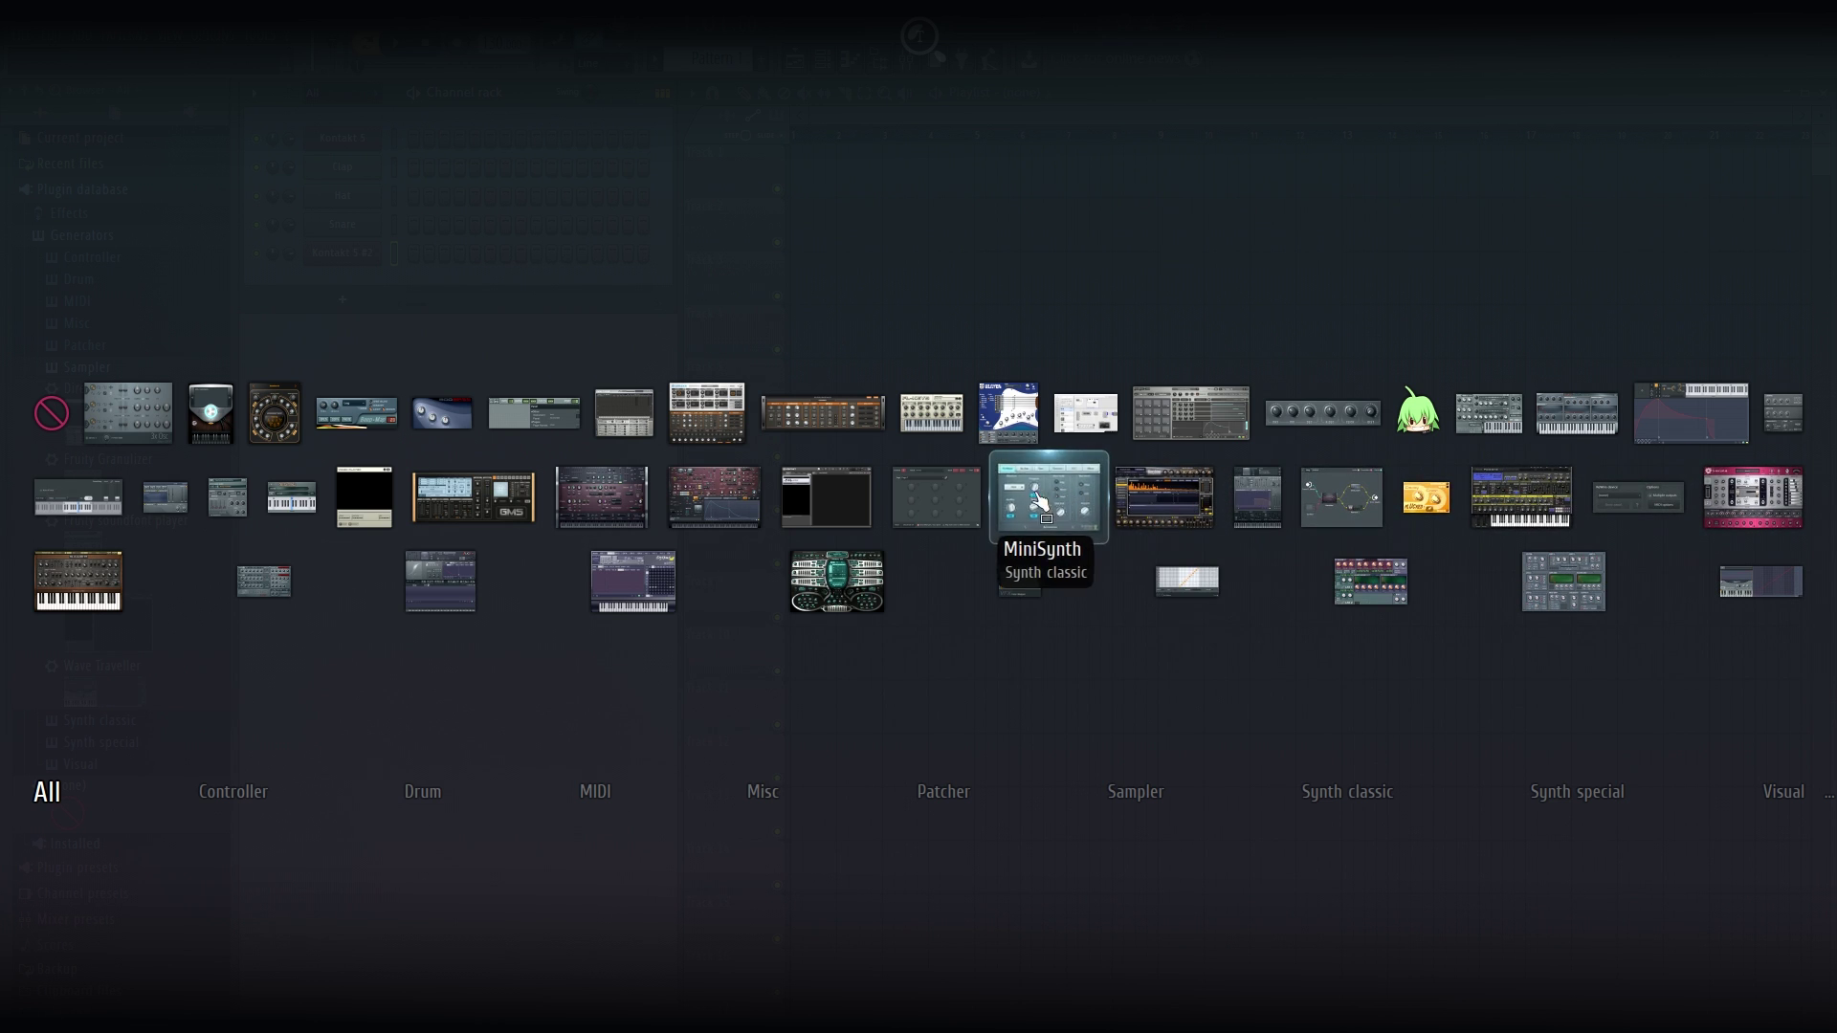
pyautogui.click(812, 512)
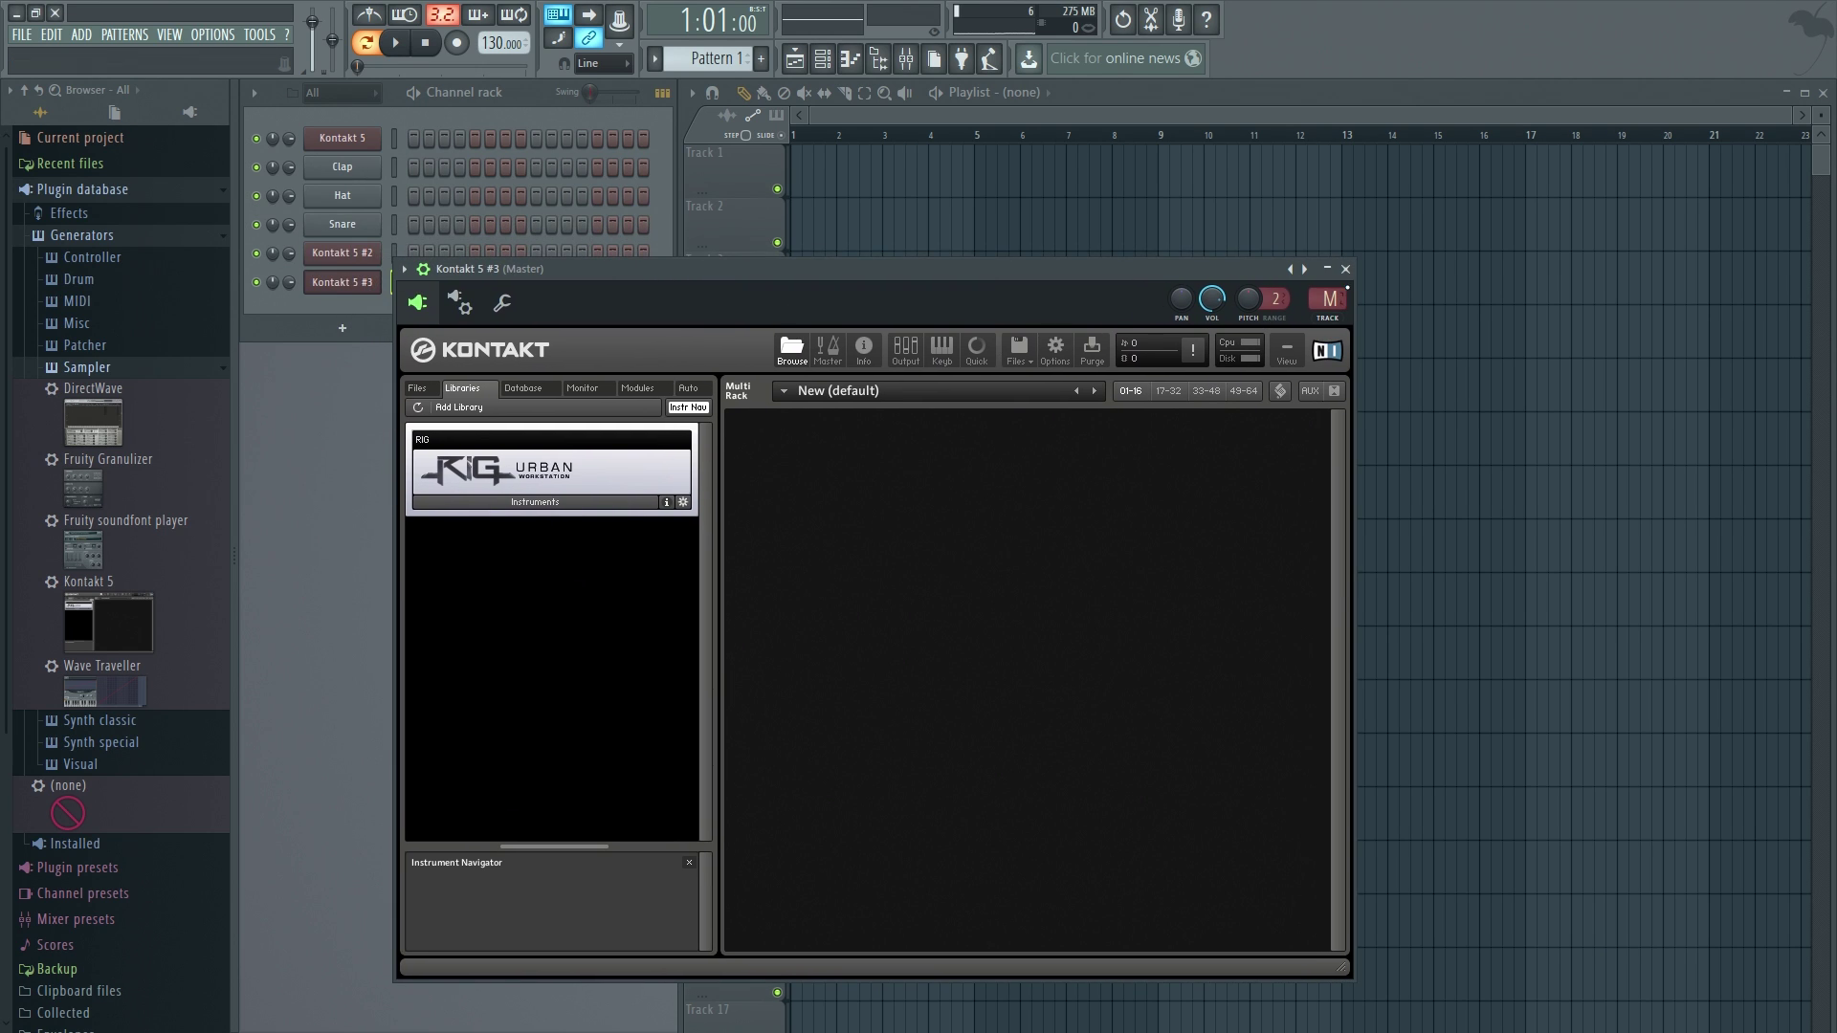
pyautogui.click(1345, 269)
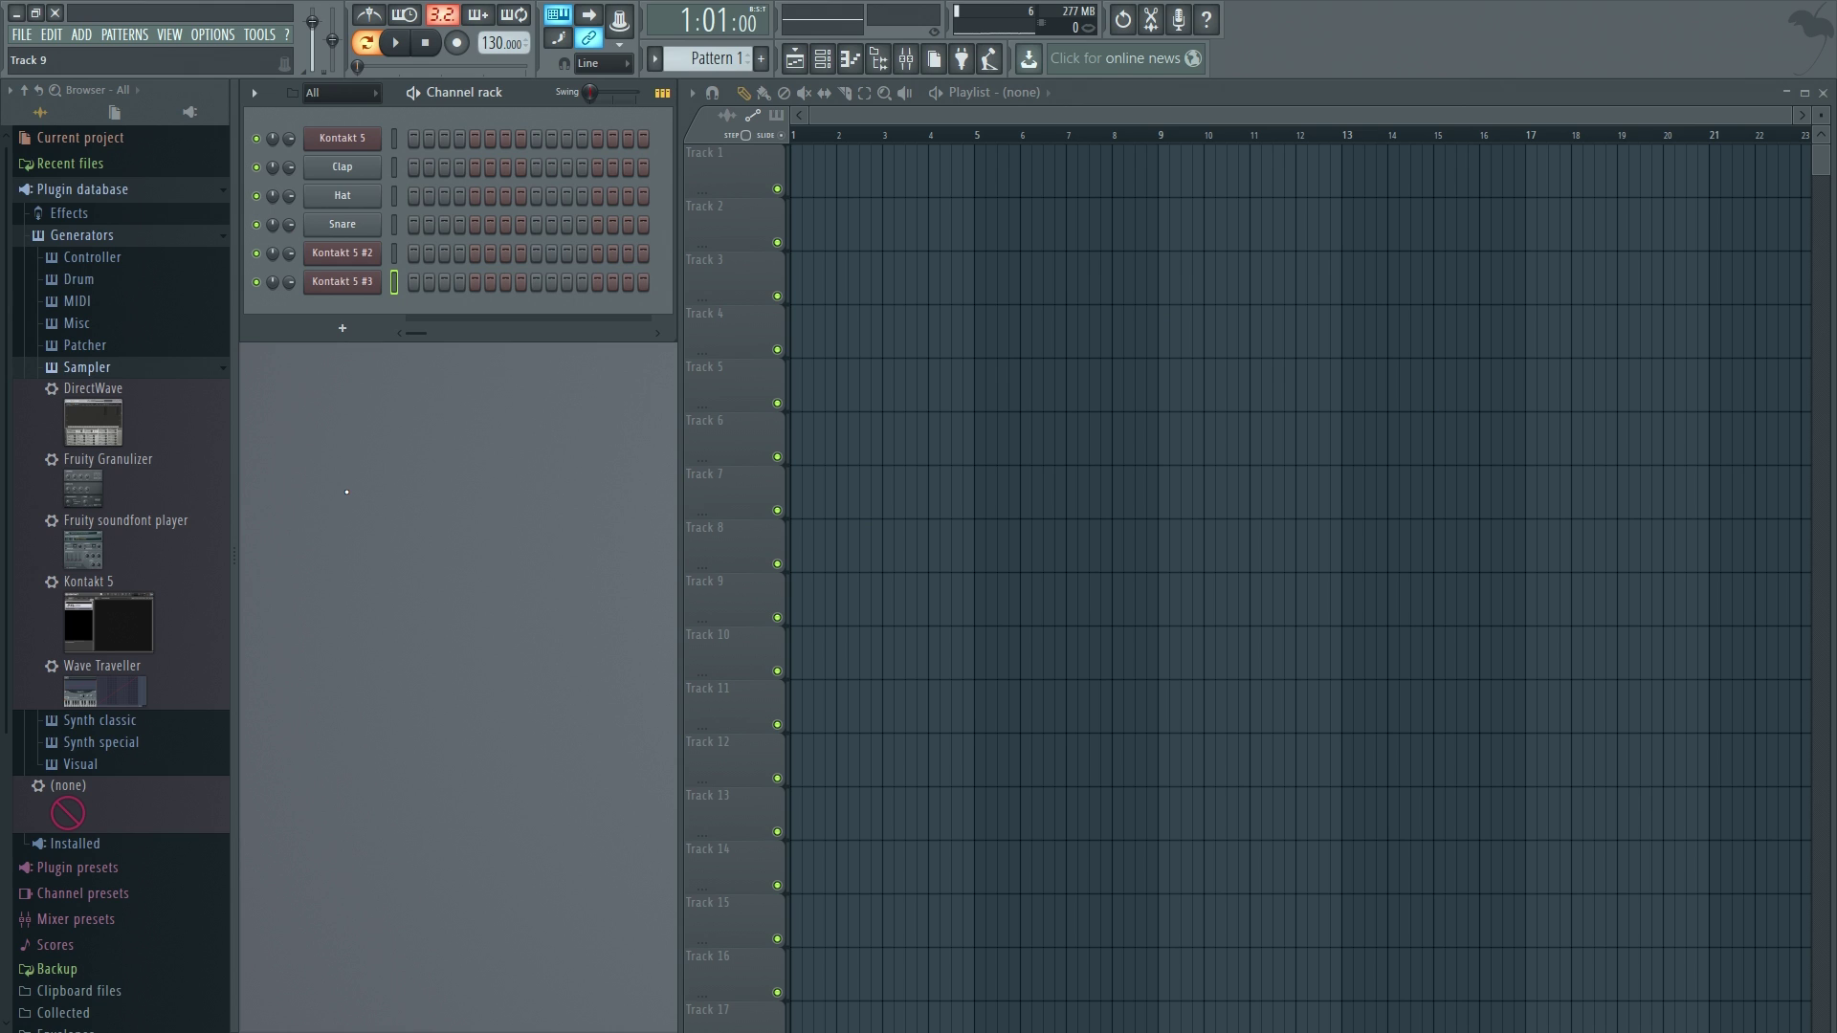
# Step: Collapse the Sampler category and open the plugin database's Generators folder in Windows File Explorer
pyautogui.click(127, 369)
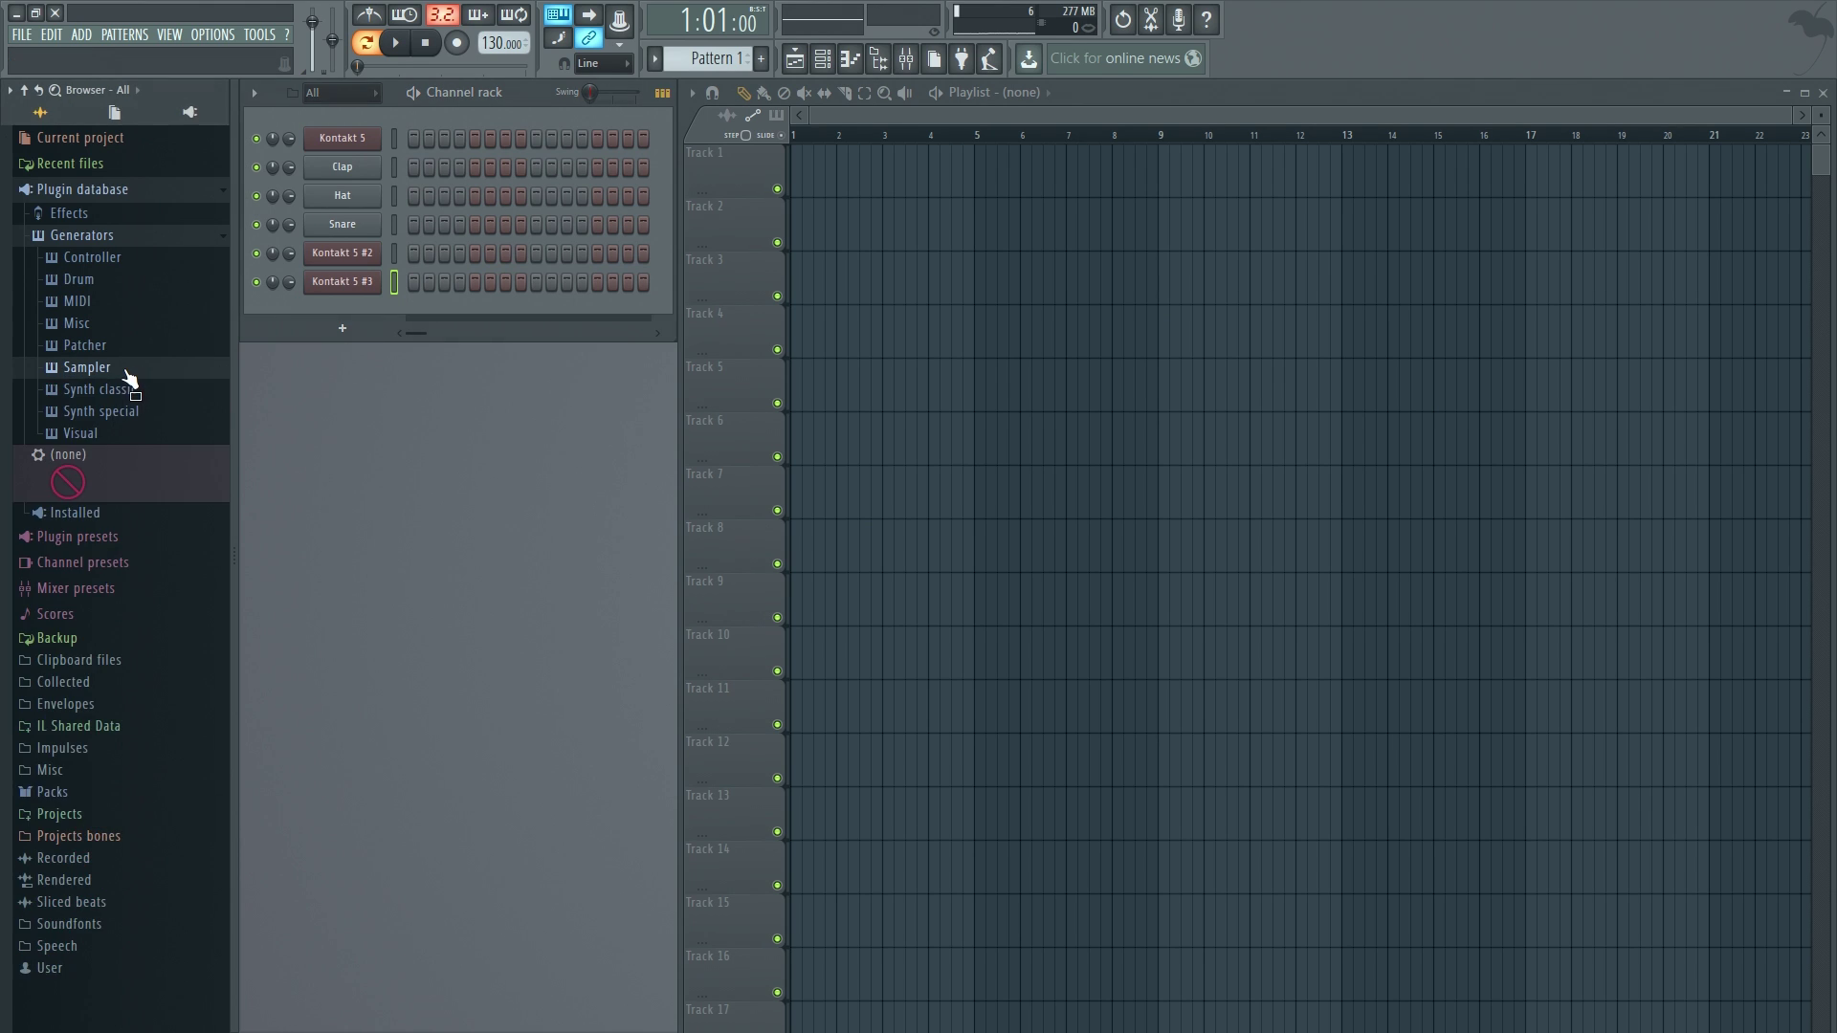
pyautogui.rightClick(94, 232)
pyautogui.click(163, 327)
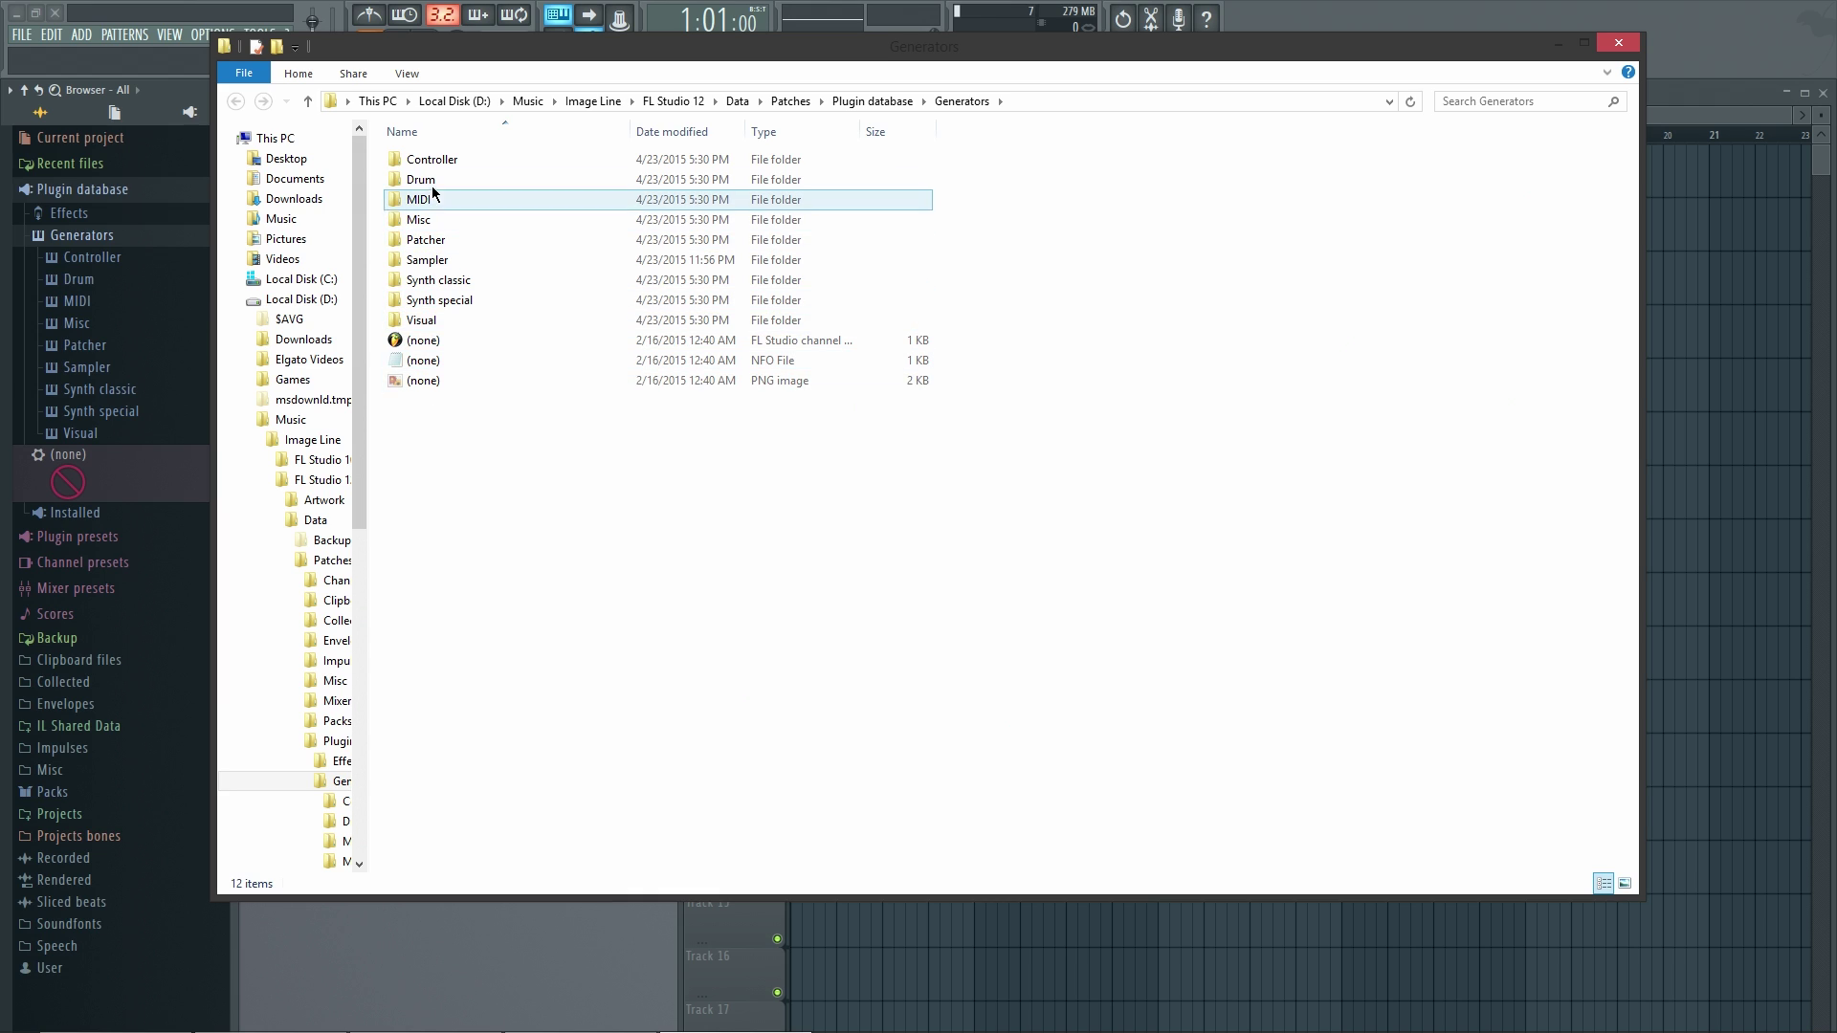
# Step: Create a folder named Medicine Man inside the Generators folder and return to FL Studio
pyautogui.rightClick(544, 555)
pyautogui.moveTo(722, 793)
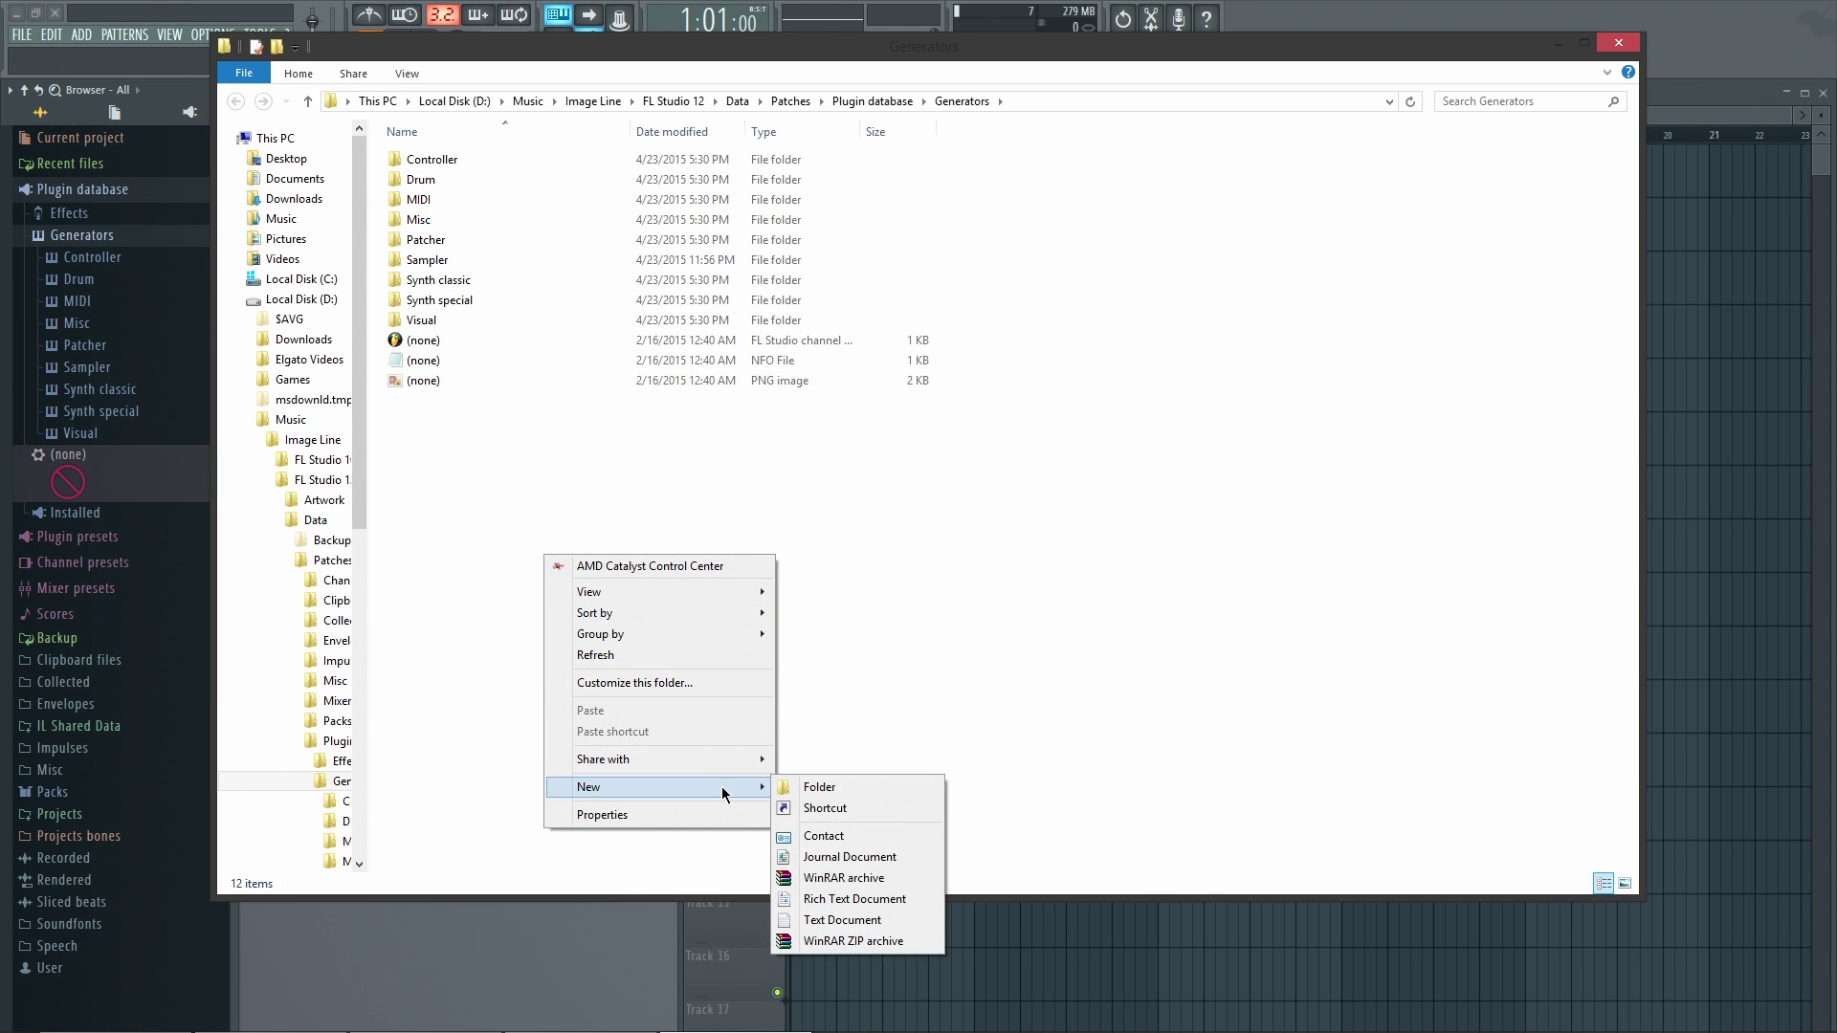
pyautogui.click(819, 786)
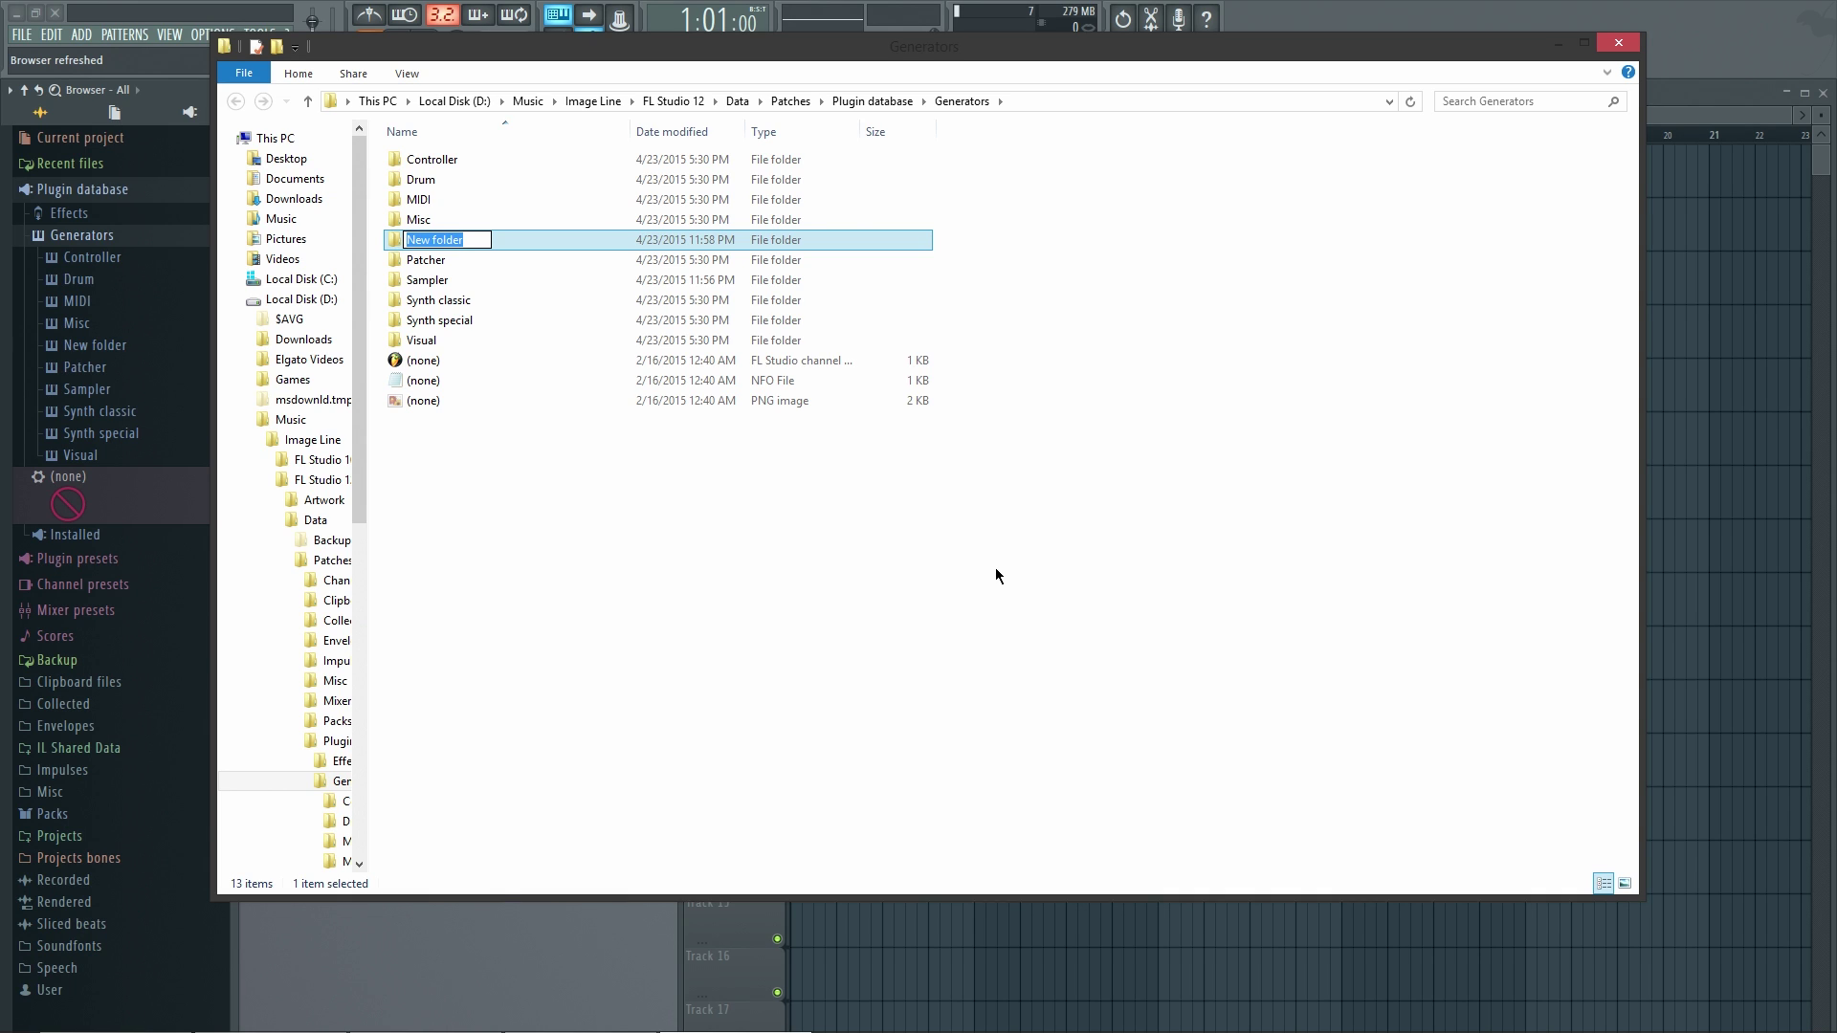
pyautogui.write('Medicine Man')
pyautogui.click(996, 576)
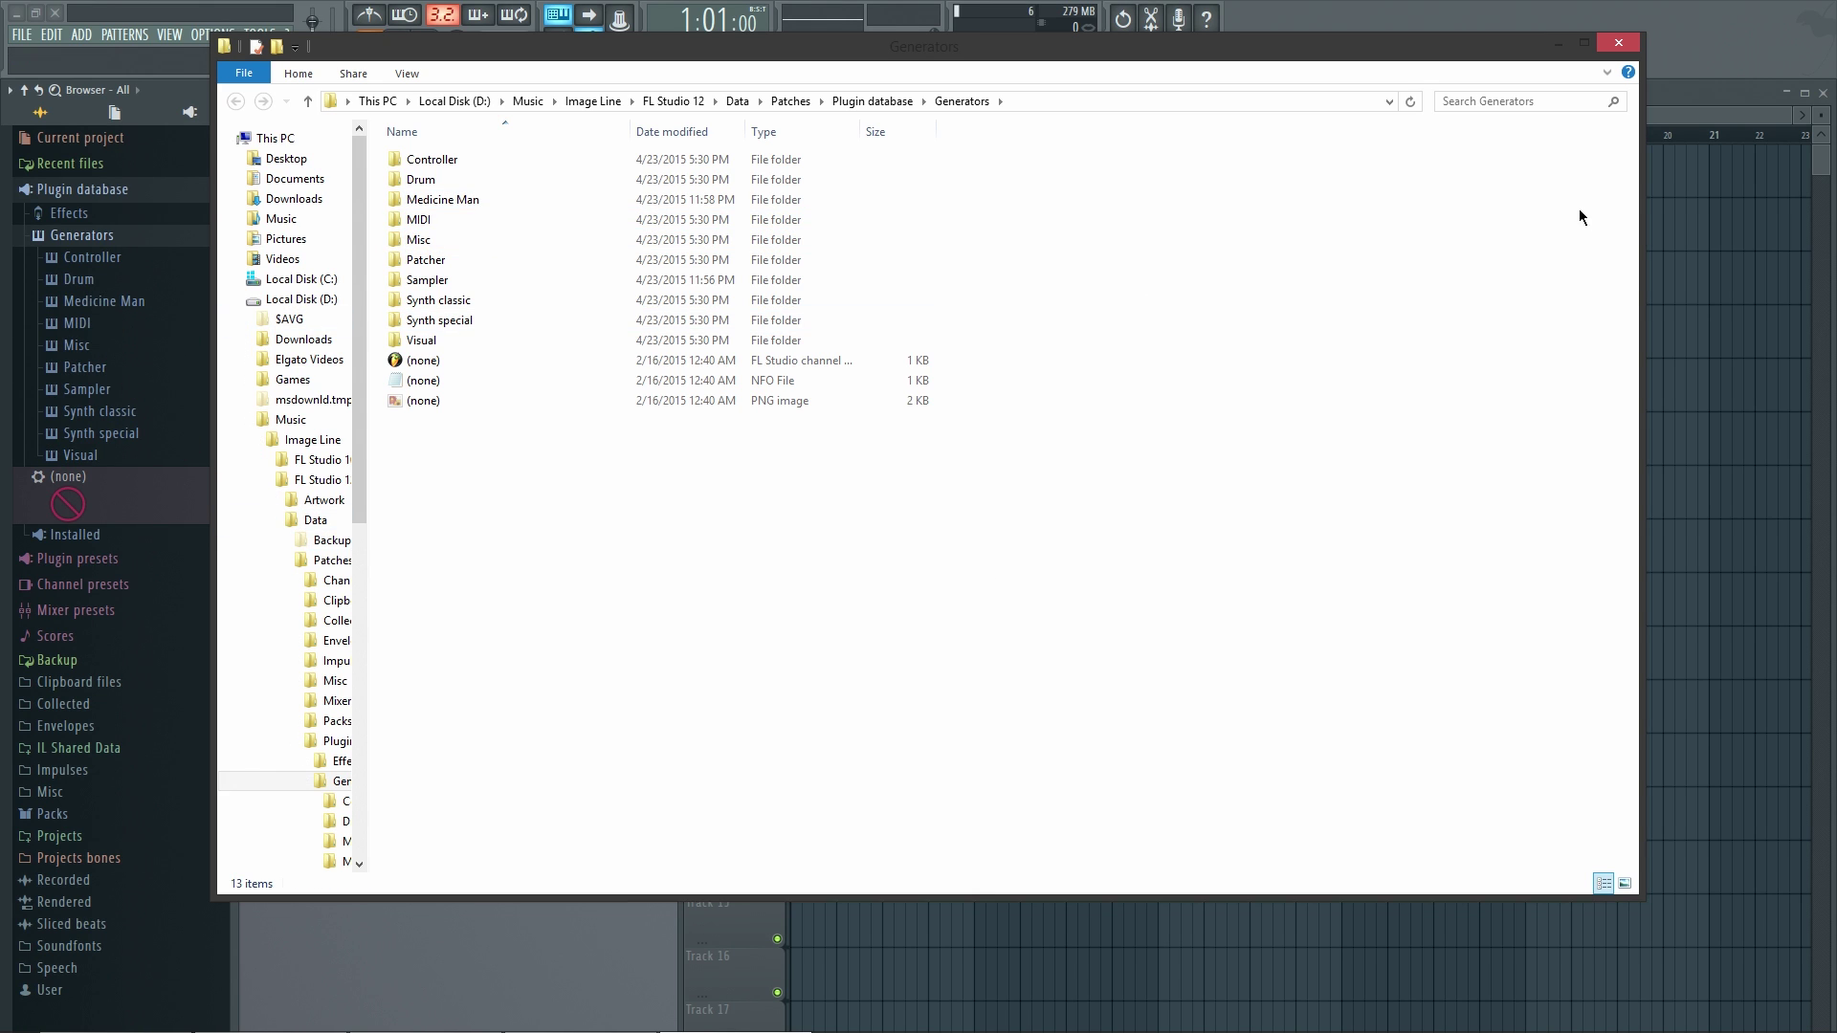
pyautogui.click(1617, 43)
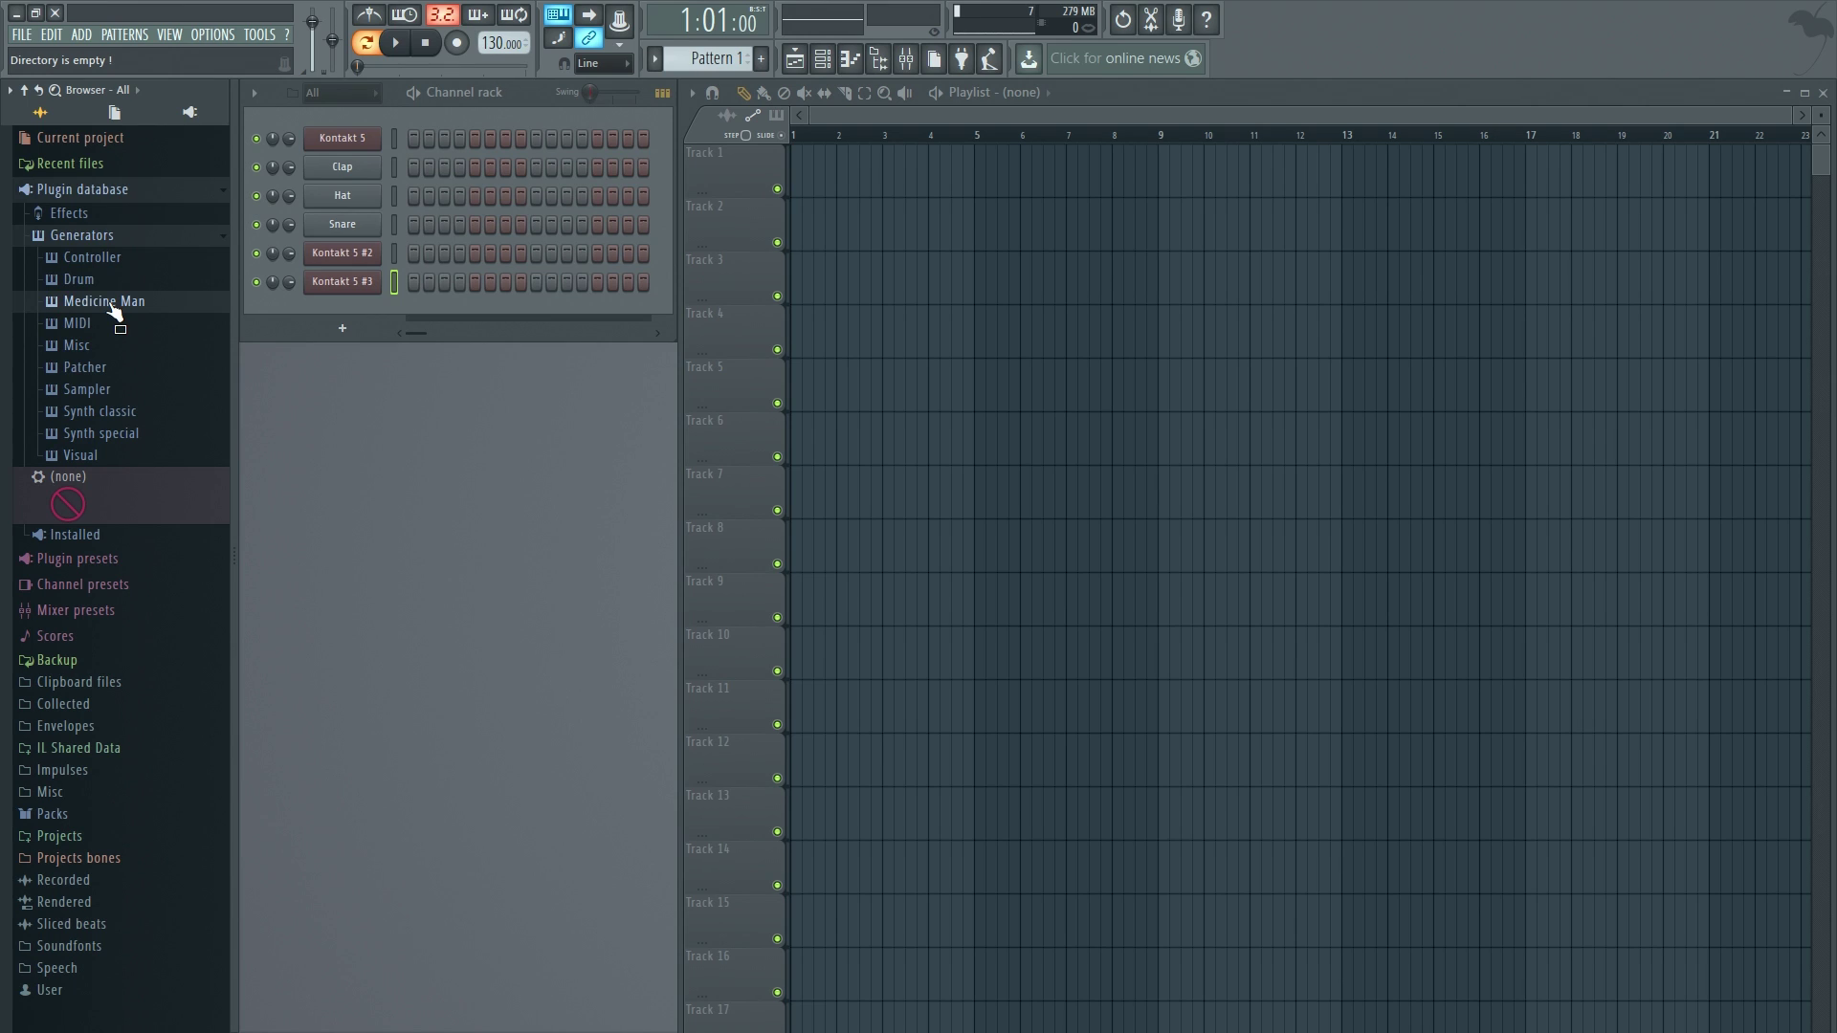
# Step: Flag Kontakt 5 as a favorite in the Medicine Man category, using the Kontakt 5 #3 channel's plugin
pyautogui.moveTo(114, 311); pyautogui.dragTo(144, 641)
pyautogui.scroll(-6, 107, 531)
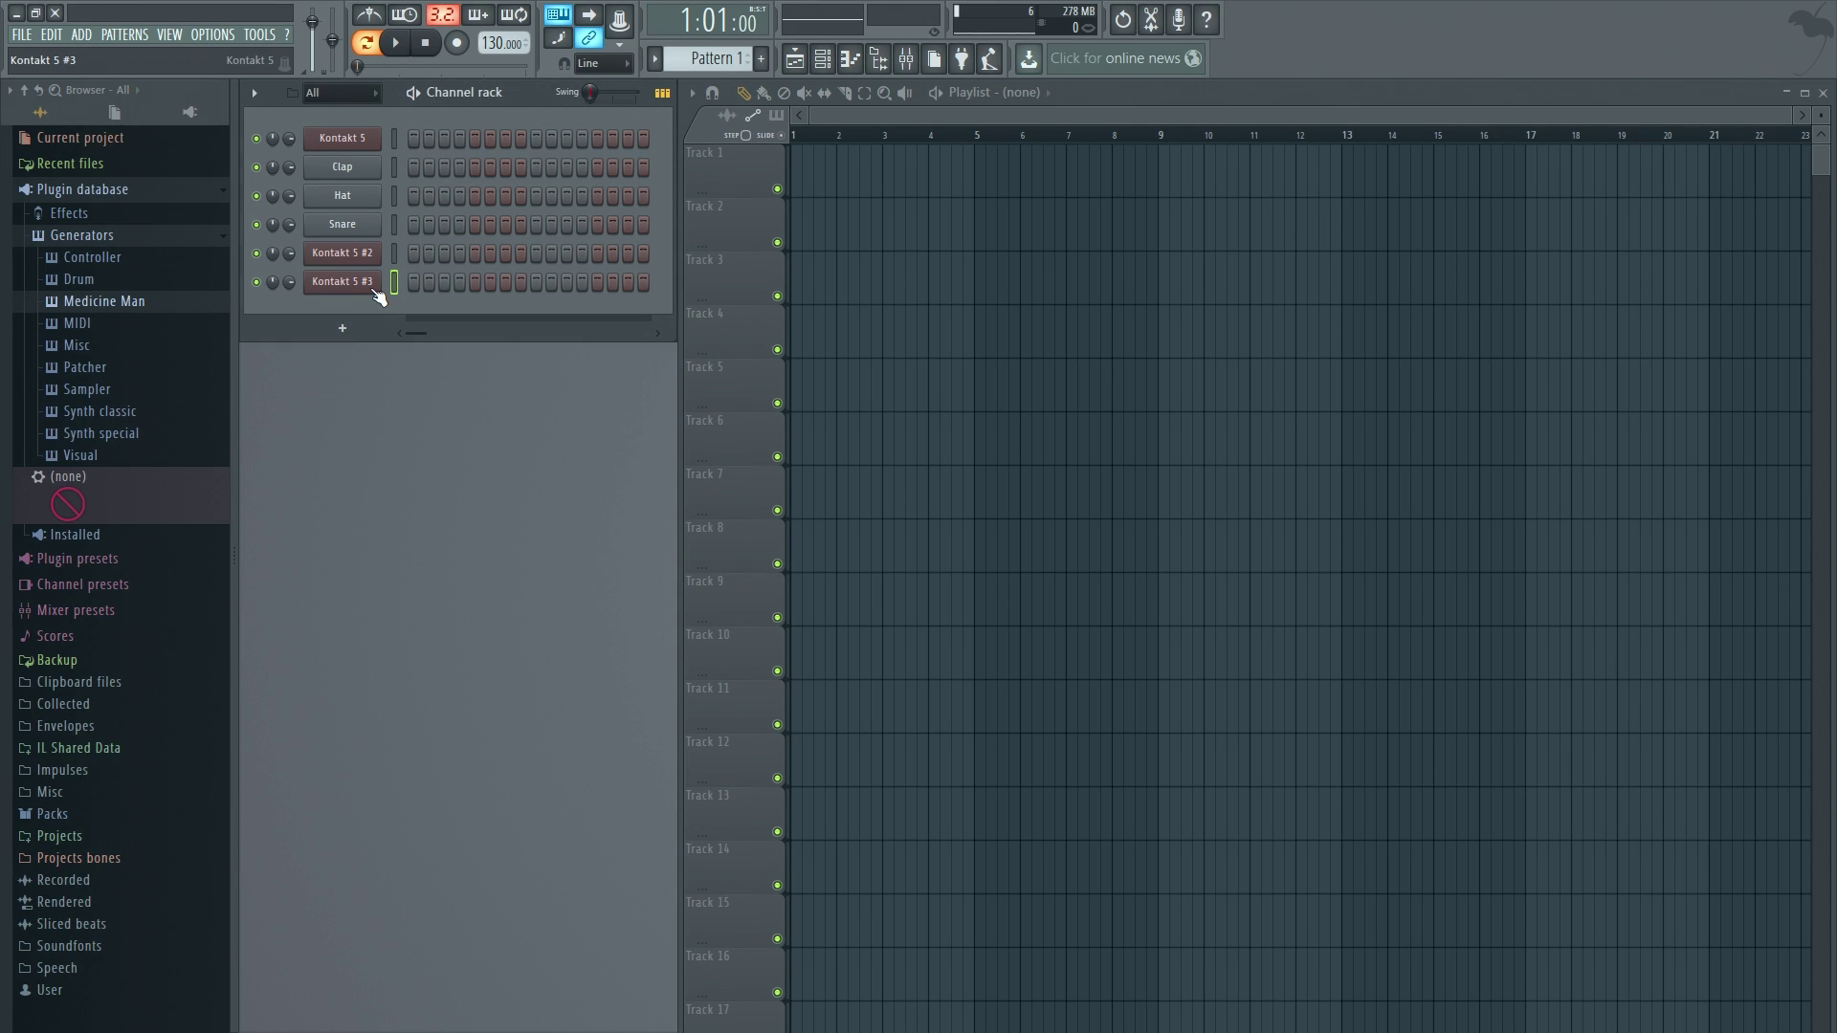
pyautogui.click(376, 289)
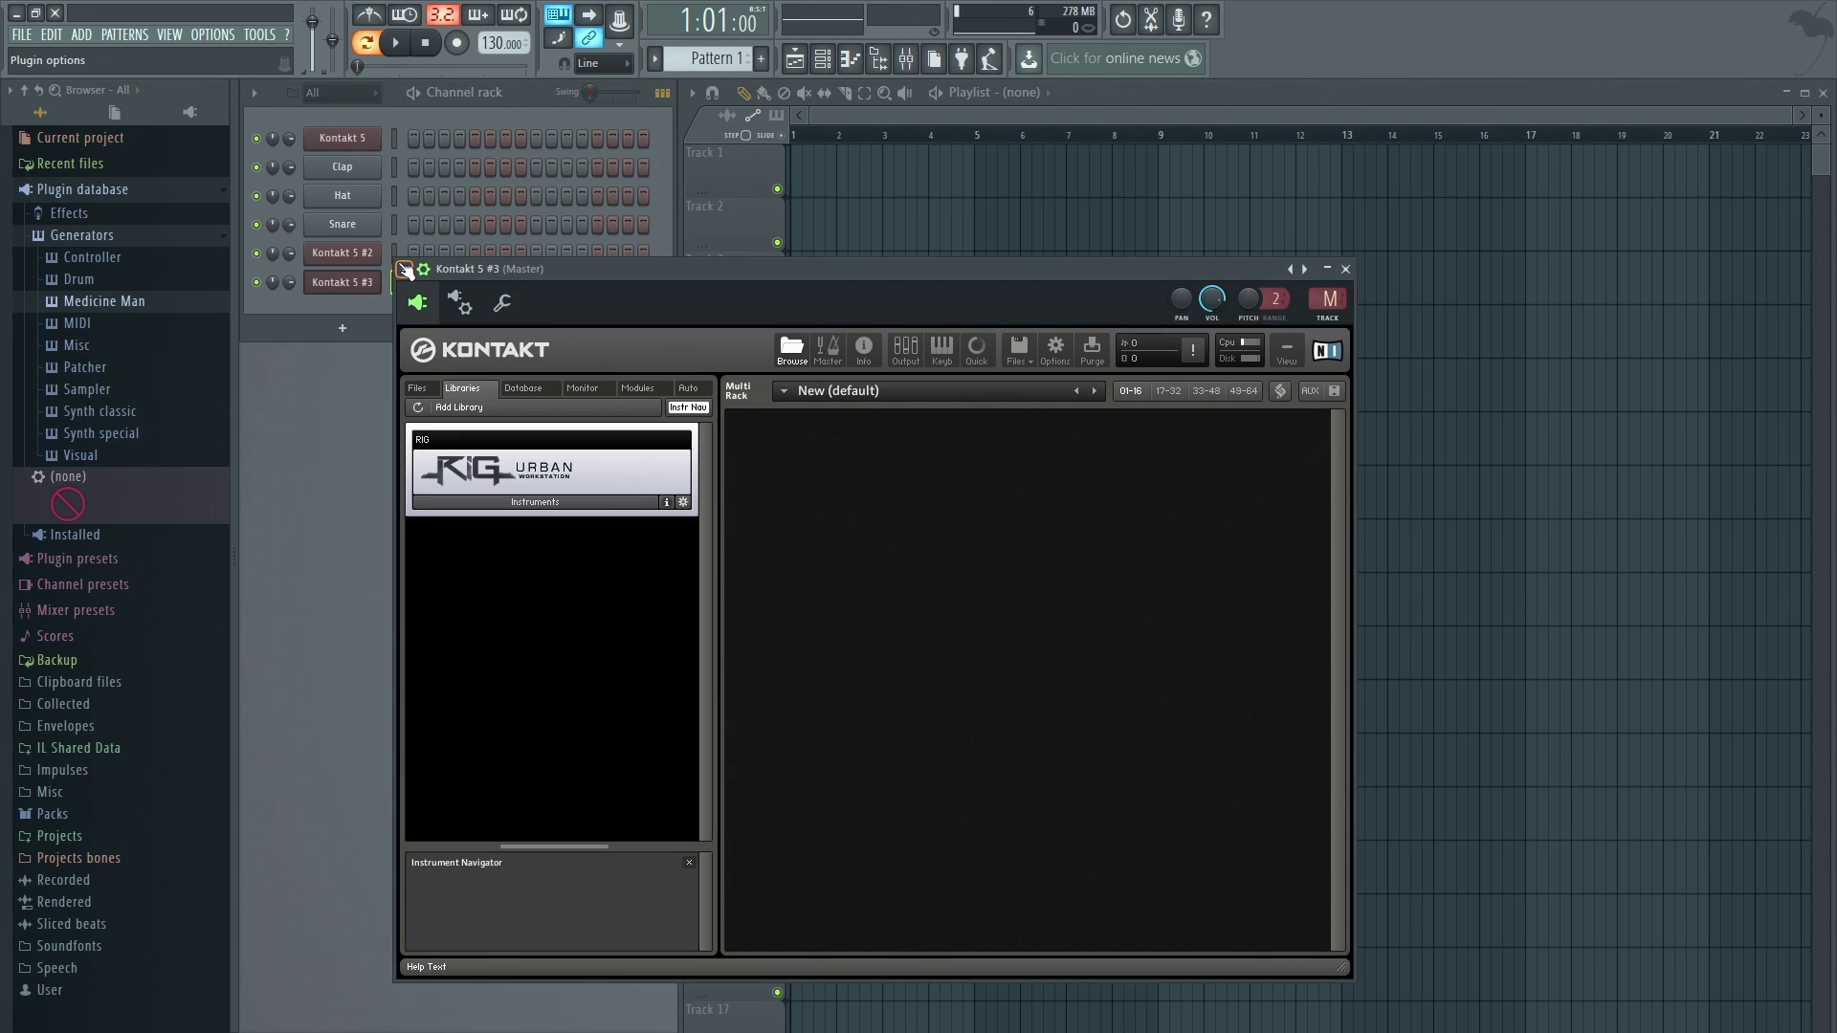
pyautogui.click(404, 271)
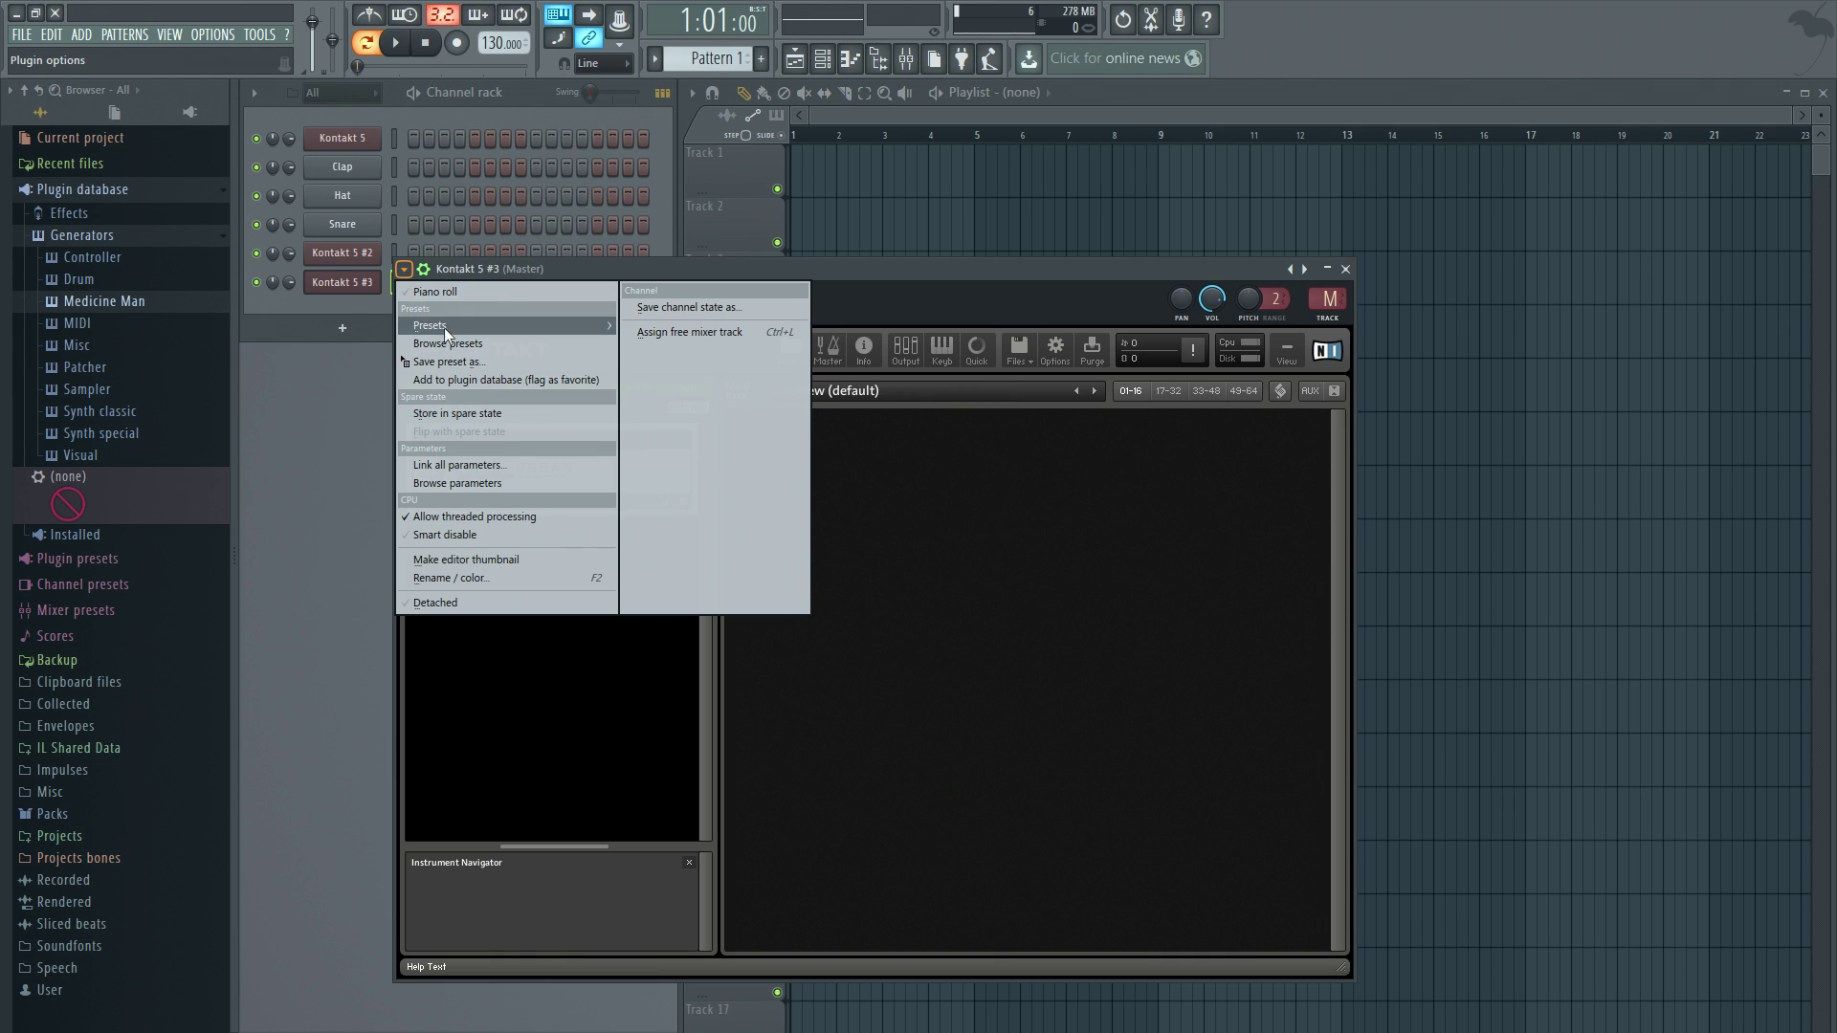
pyautogui.click(526, 380)
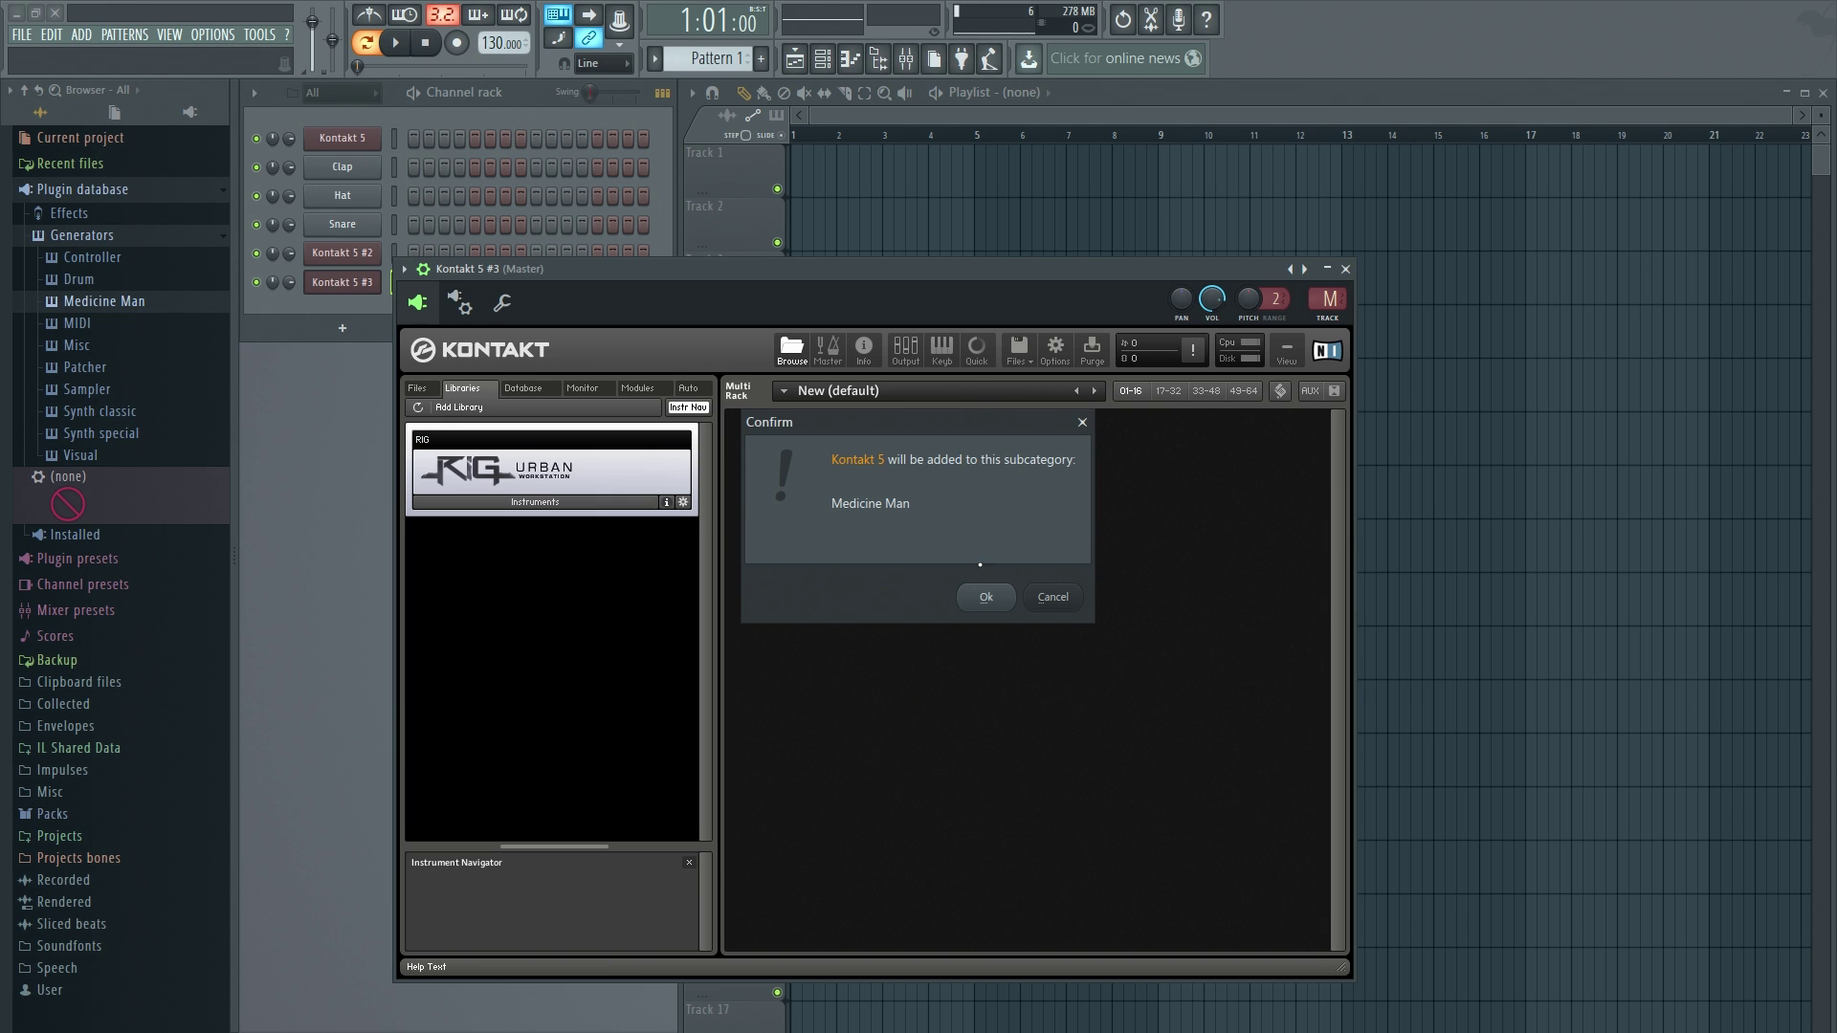
pyautogui.click(985, 597)
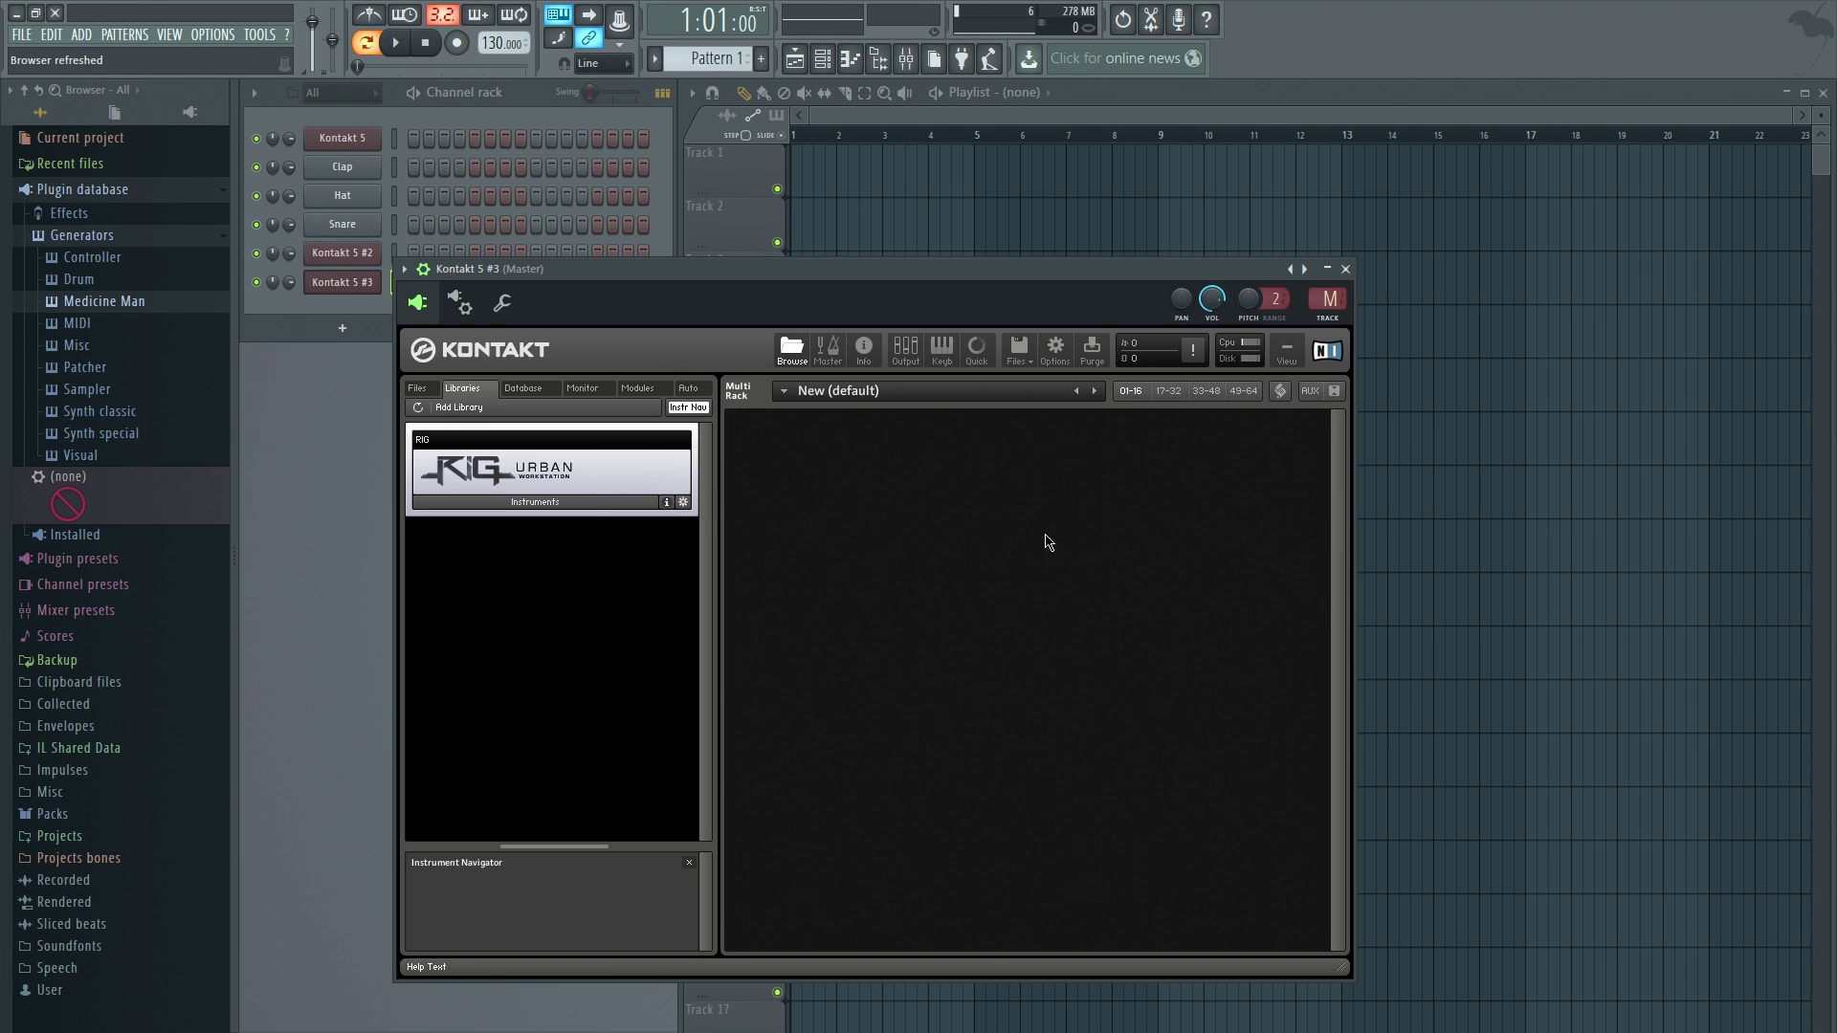
# Step: Close the Kontakt 5 window and check the Medicine Man group in the list of generators for new channels
pyautogui.click(1346, 271)
pyautogui.click(347, 328)
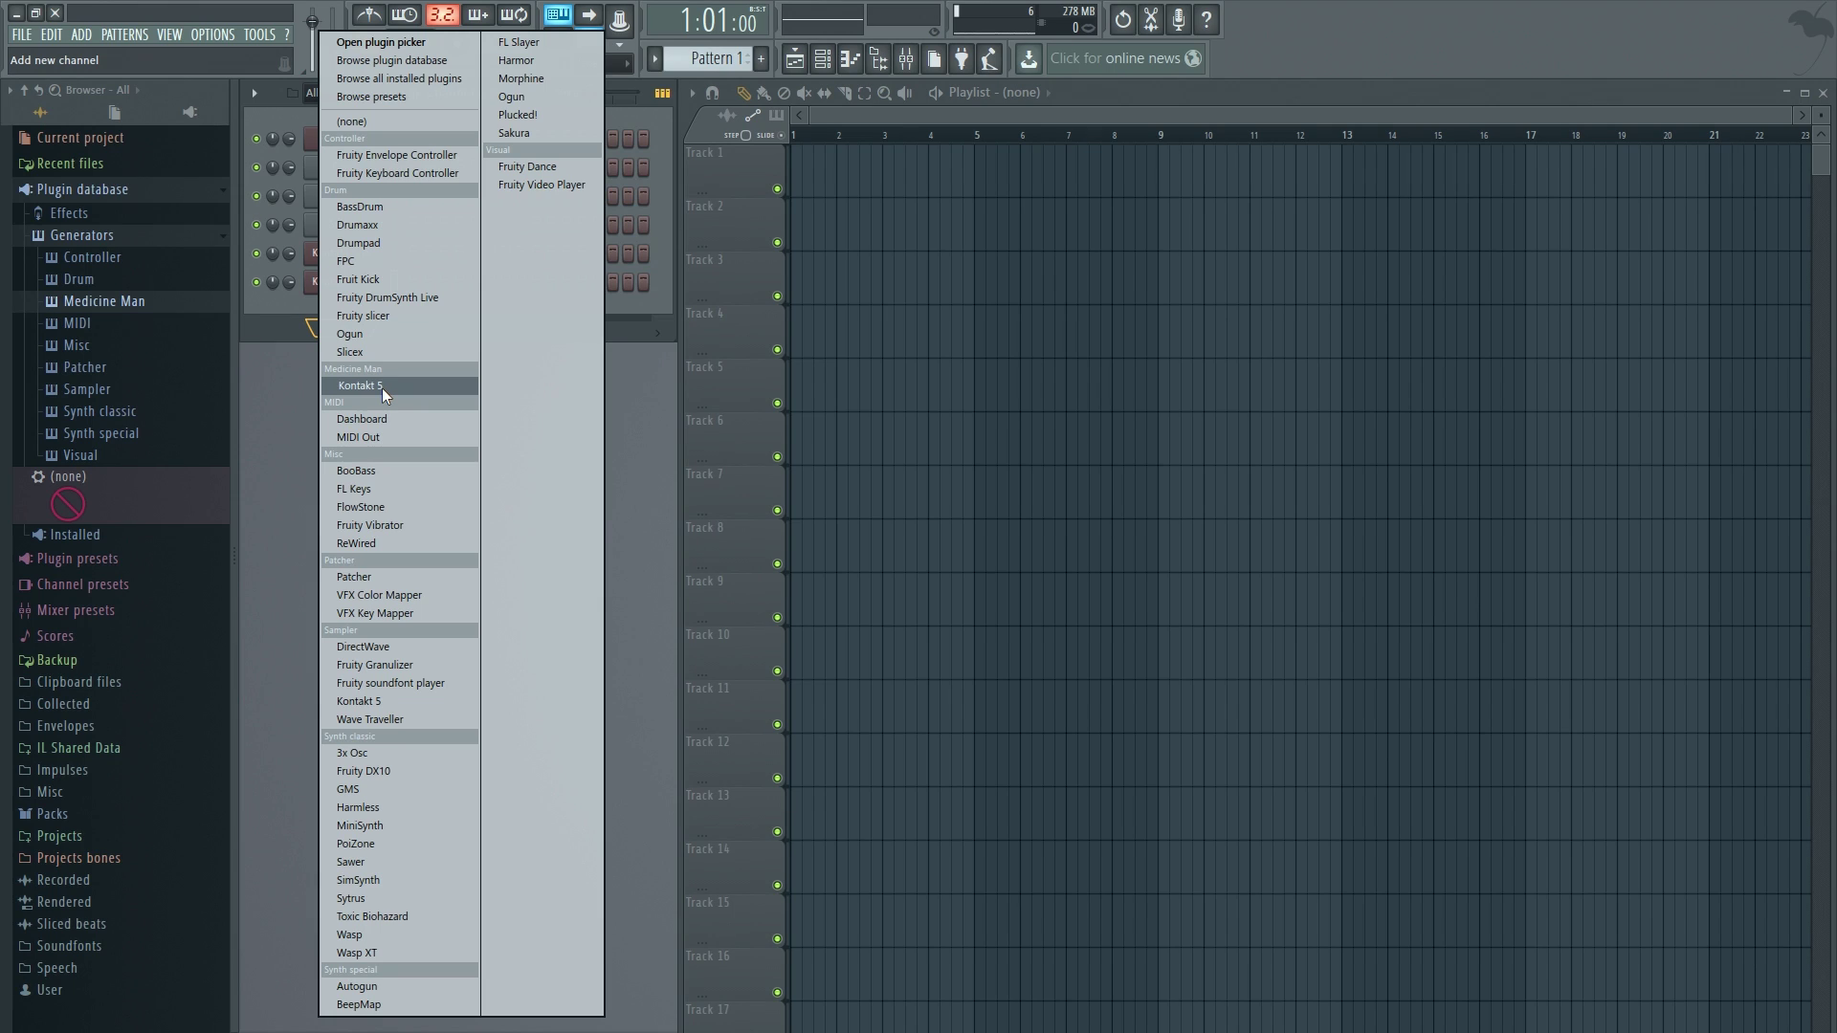
pyautogui.click(319, 387)
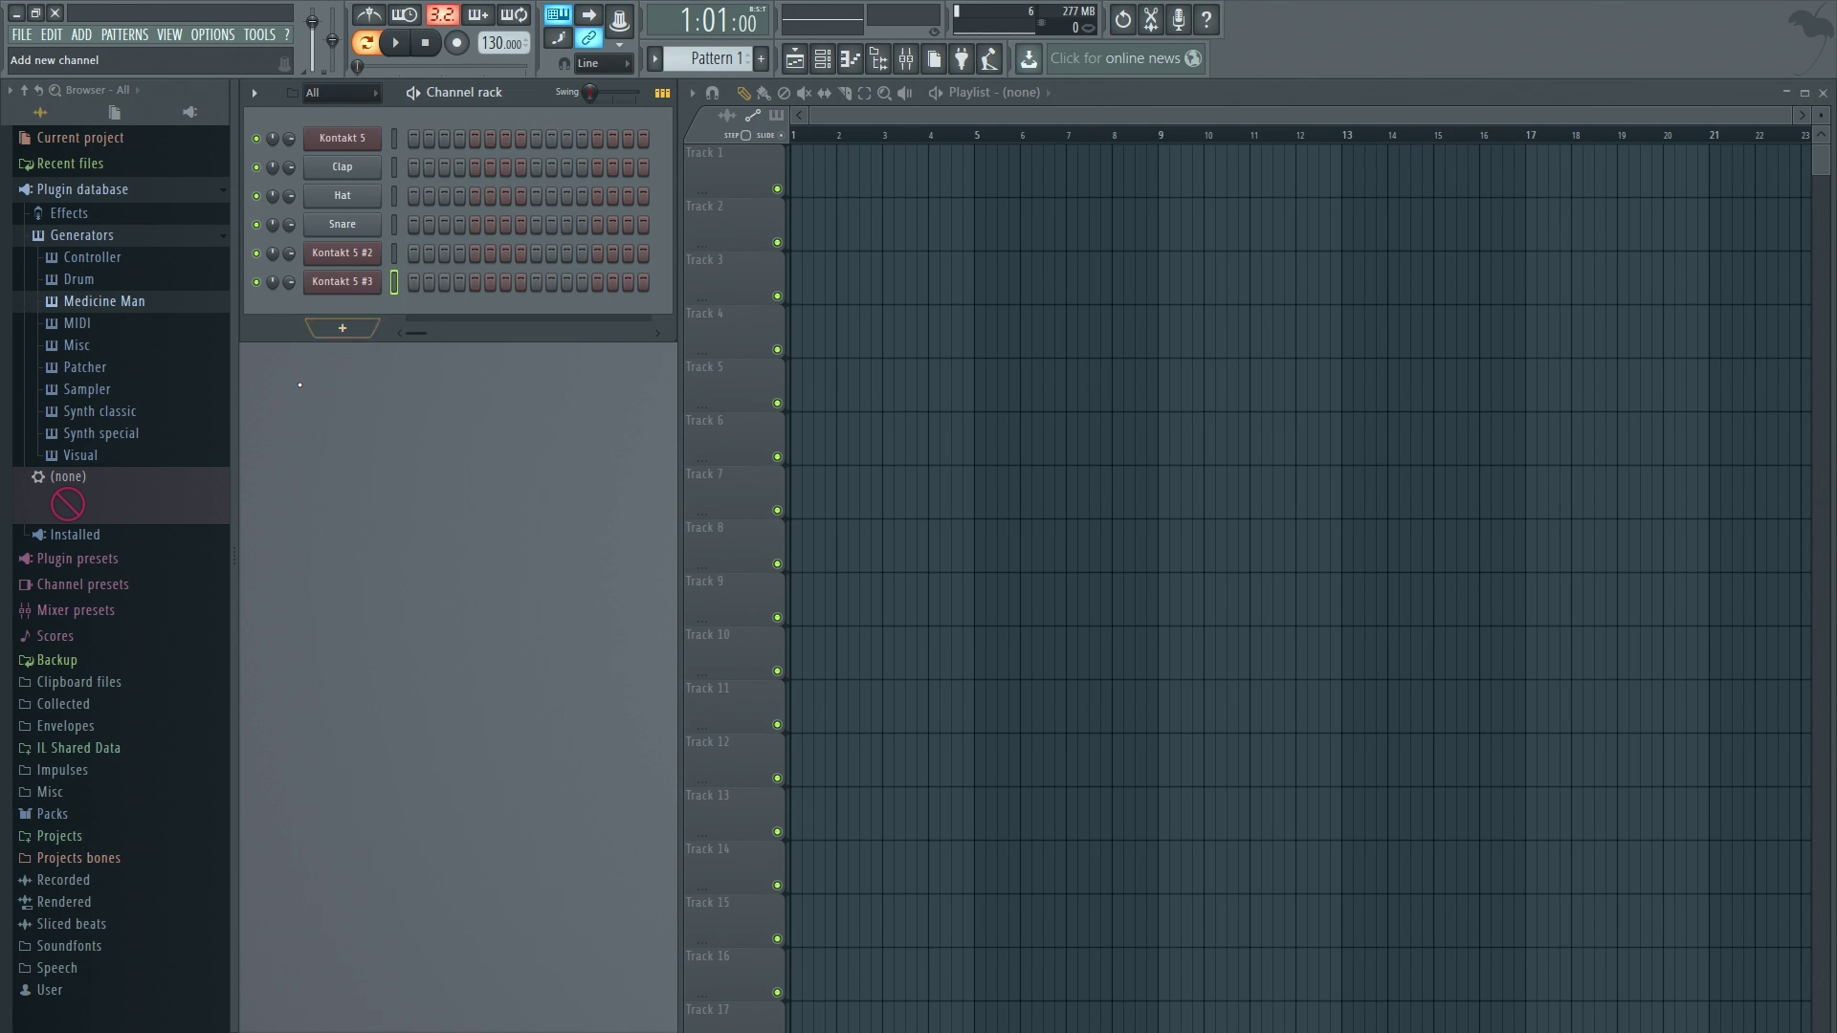
# Step: Load Philharmonik from the installed VST generators into the selected Kontakt 5 #3 channel
pyautogui.click(116, 539)
pyautogui.click(113, 302)
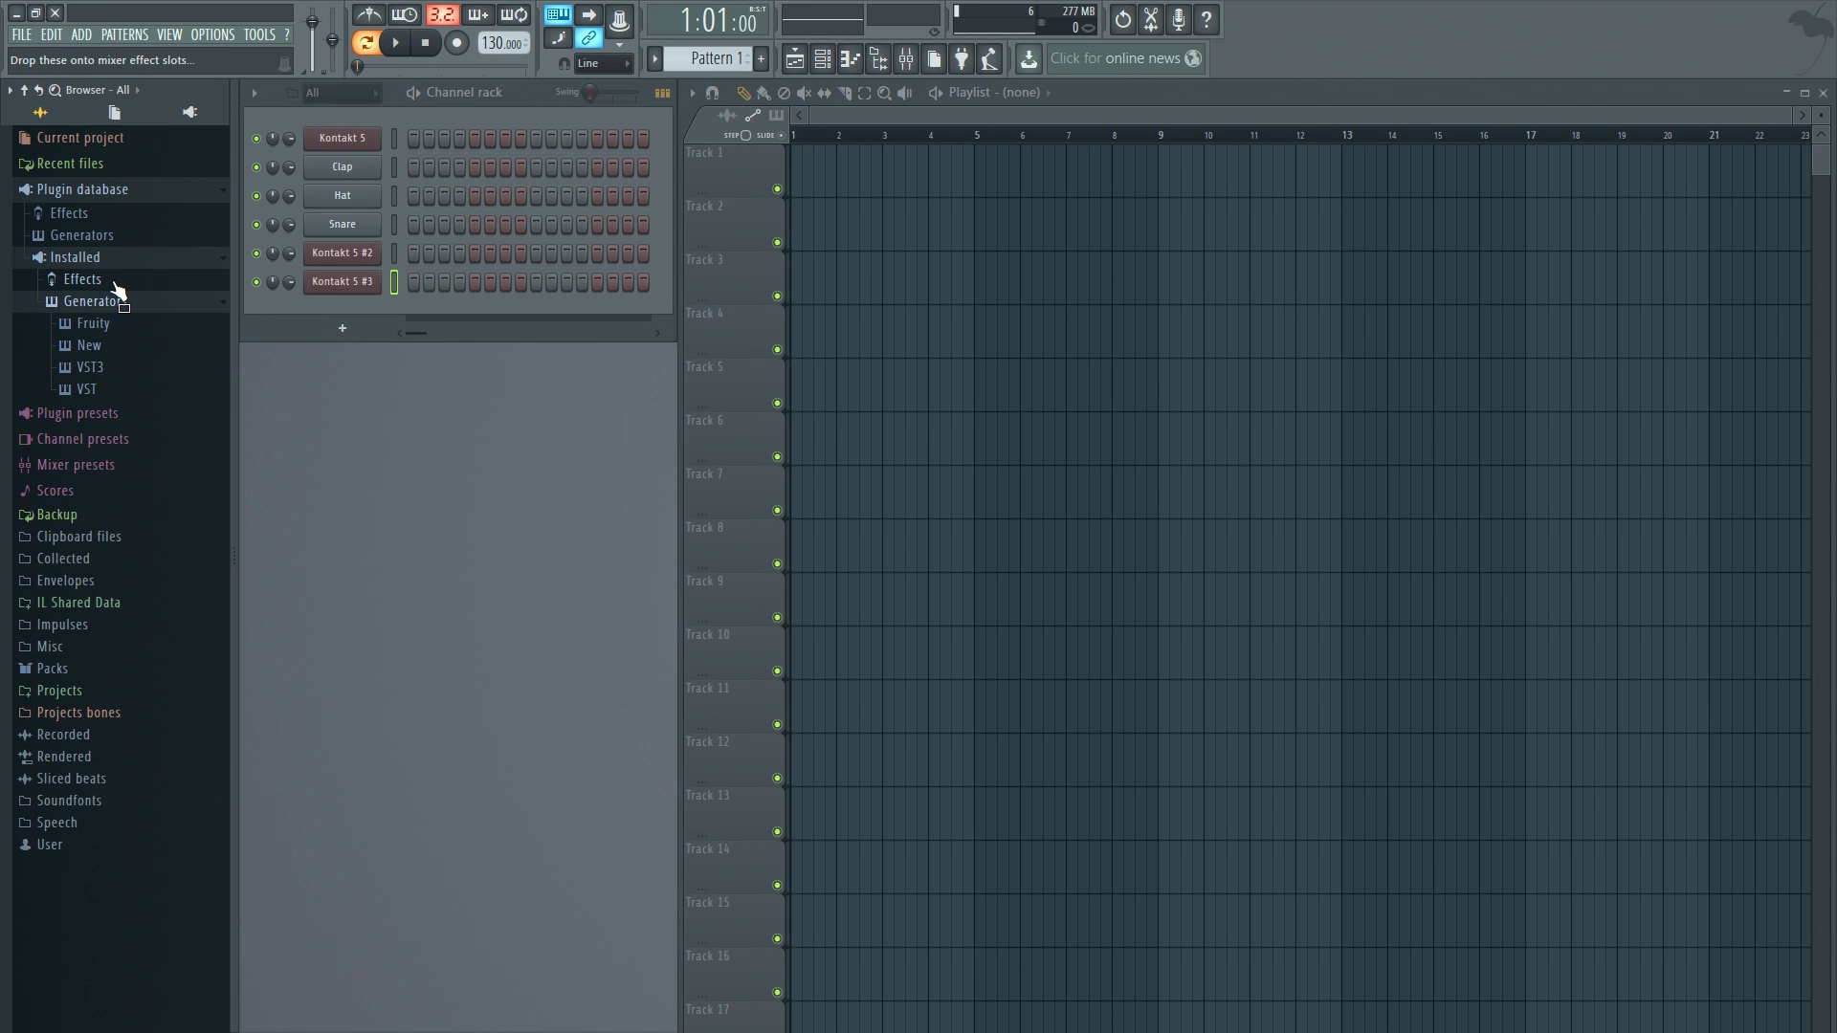
pyautogui.click(149, 391)
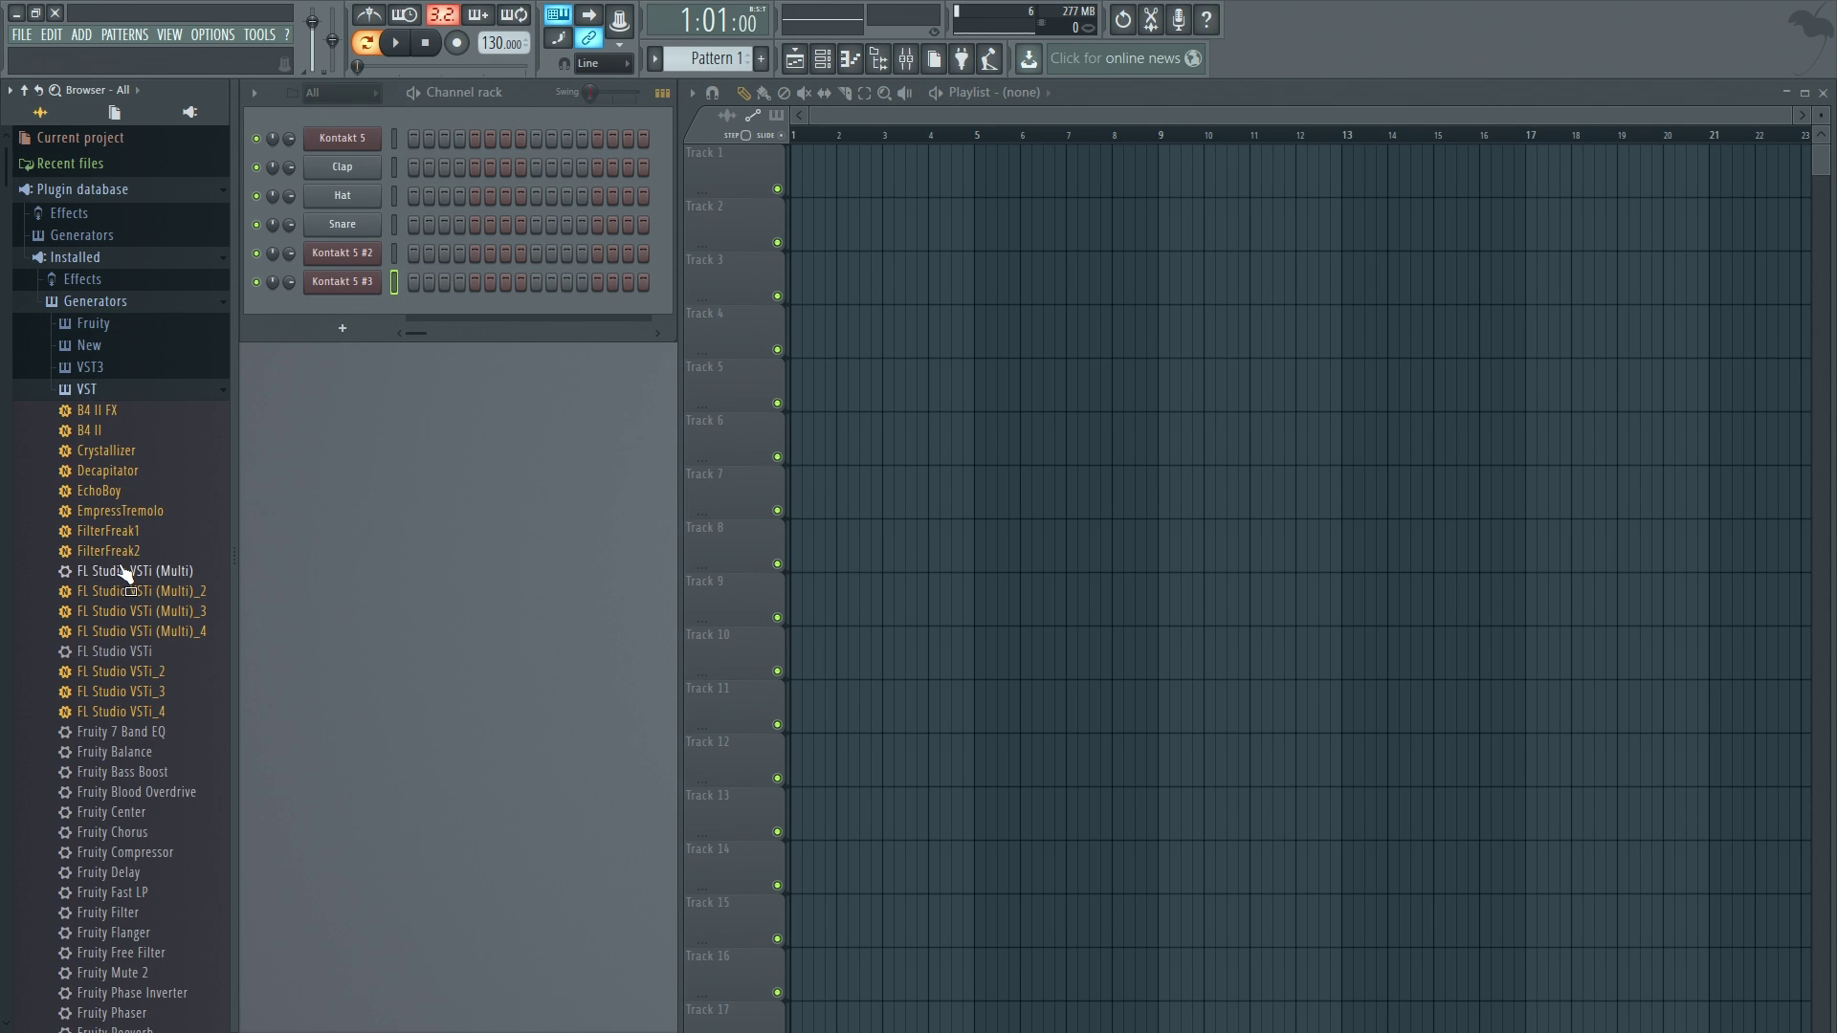
pyautogui.scroll(-15, 124, 571)
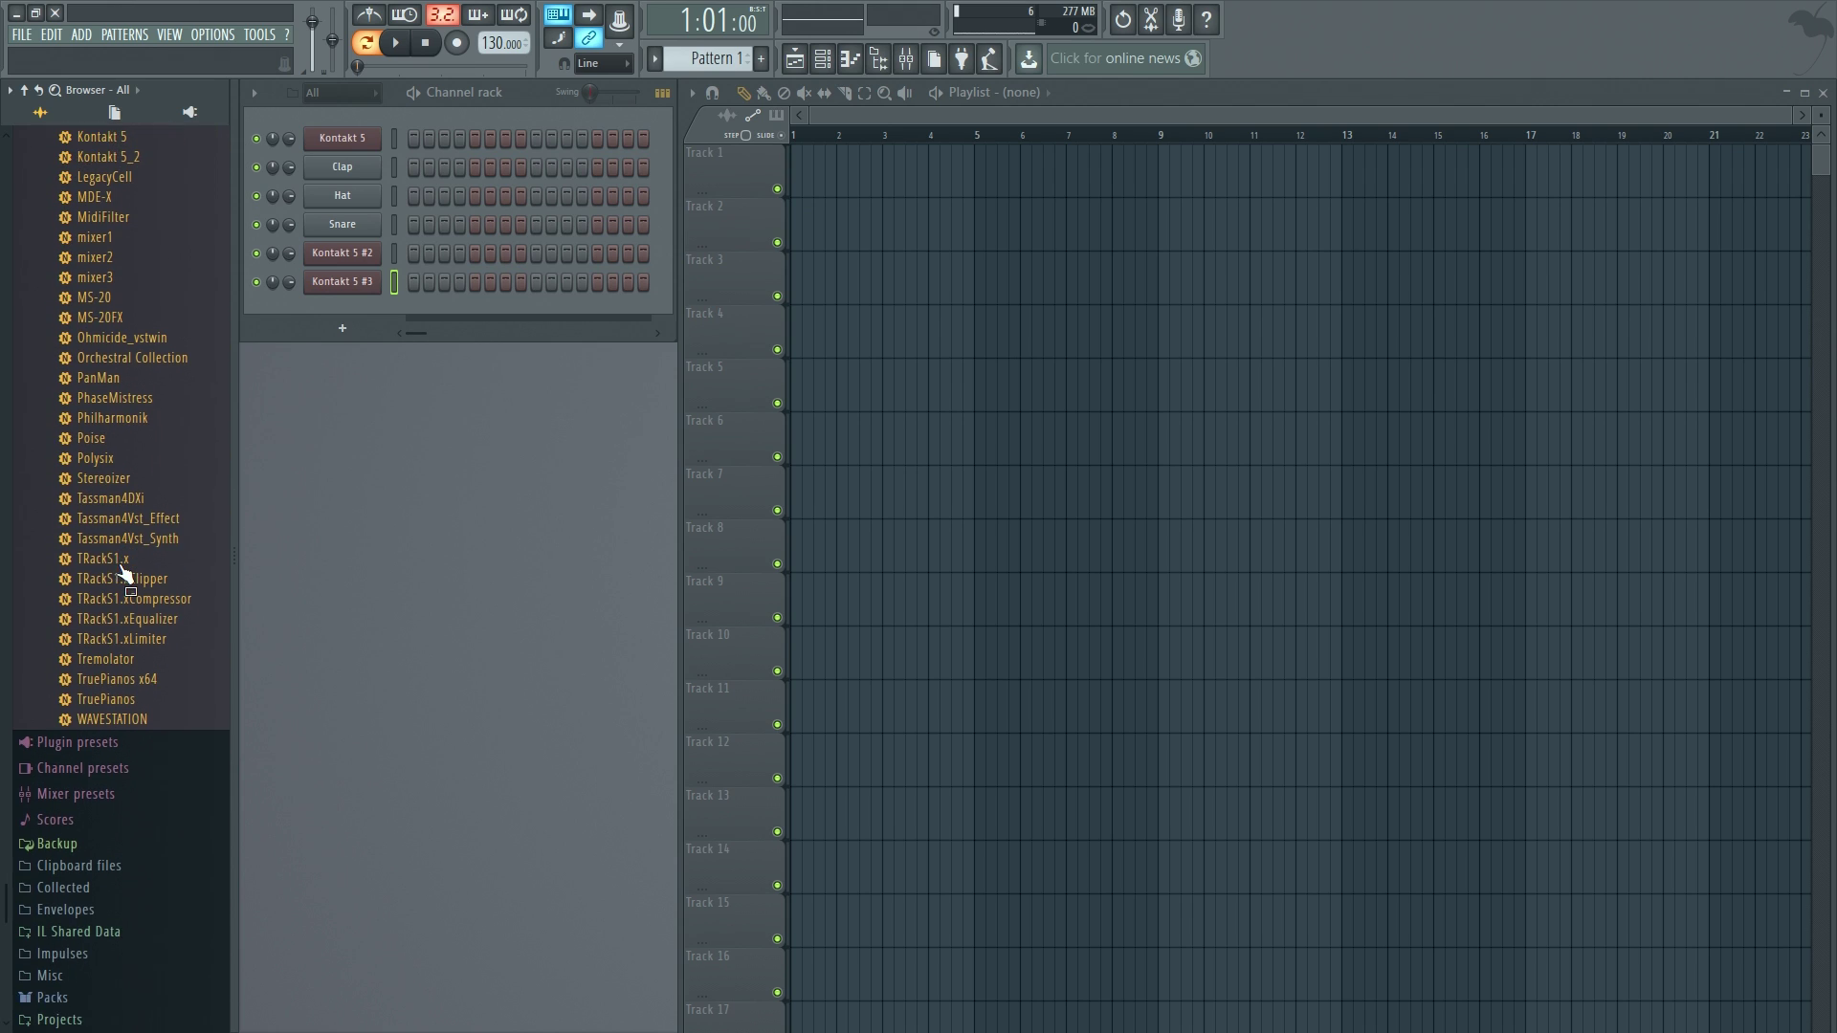
pyautogui.scroll(3, 124, 571)
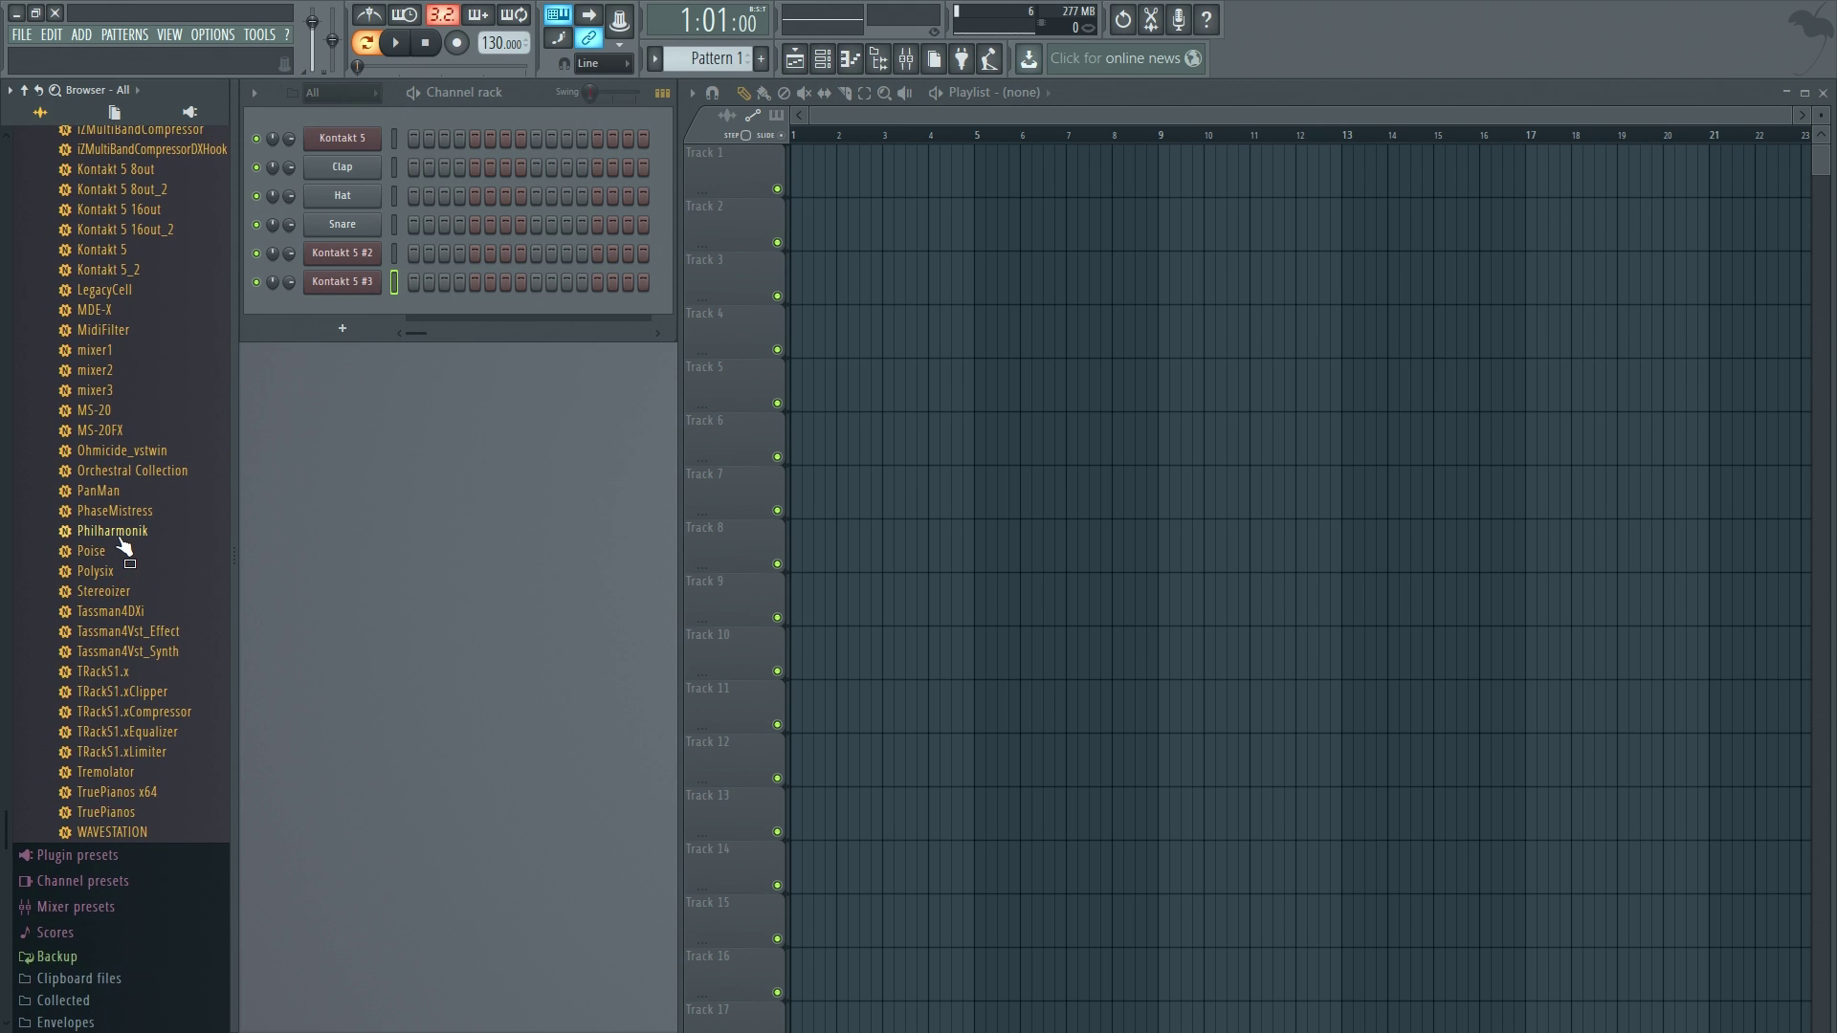
pyautogui.rightClick(118, 536)
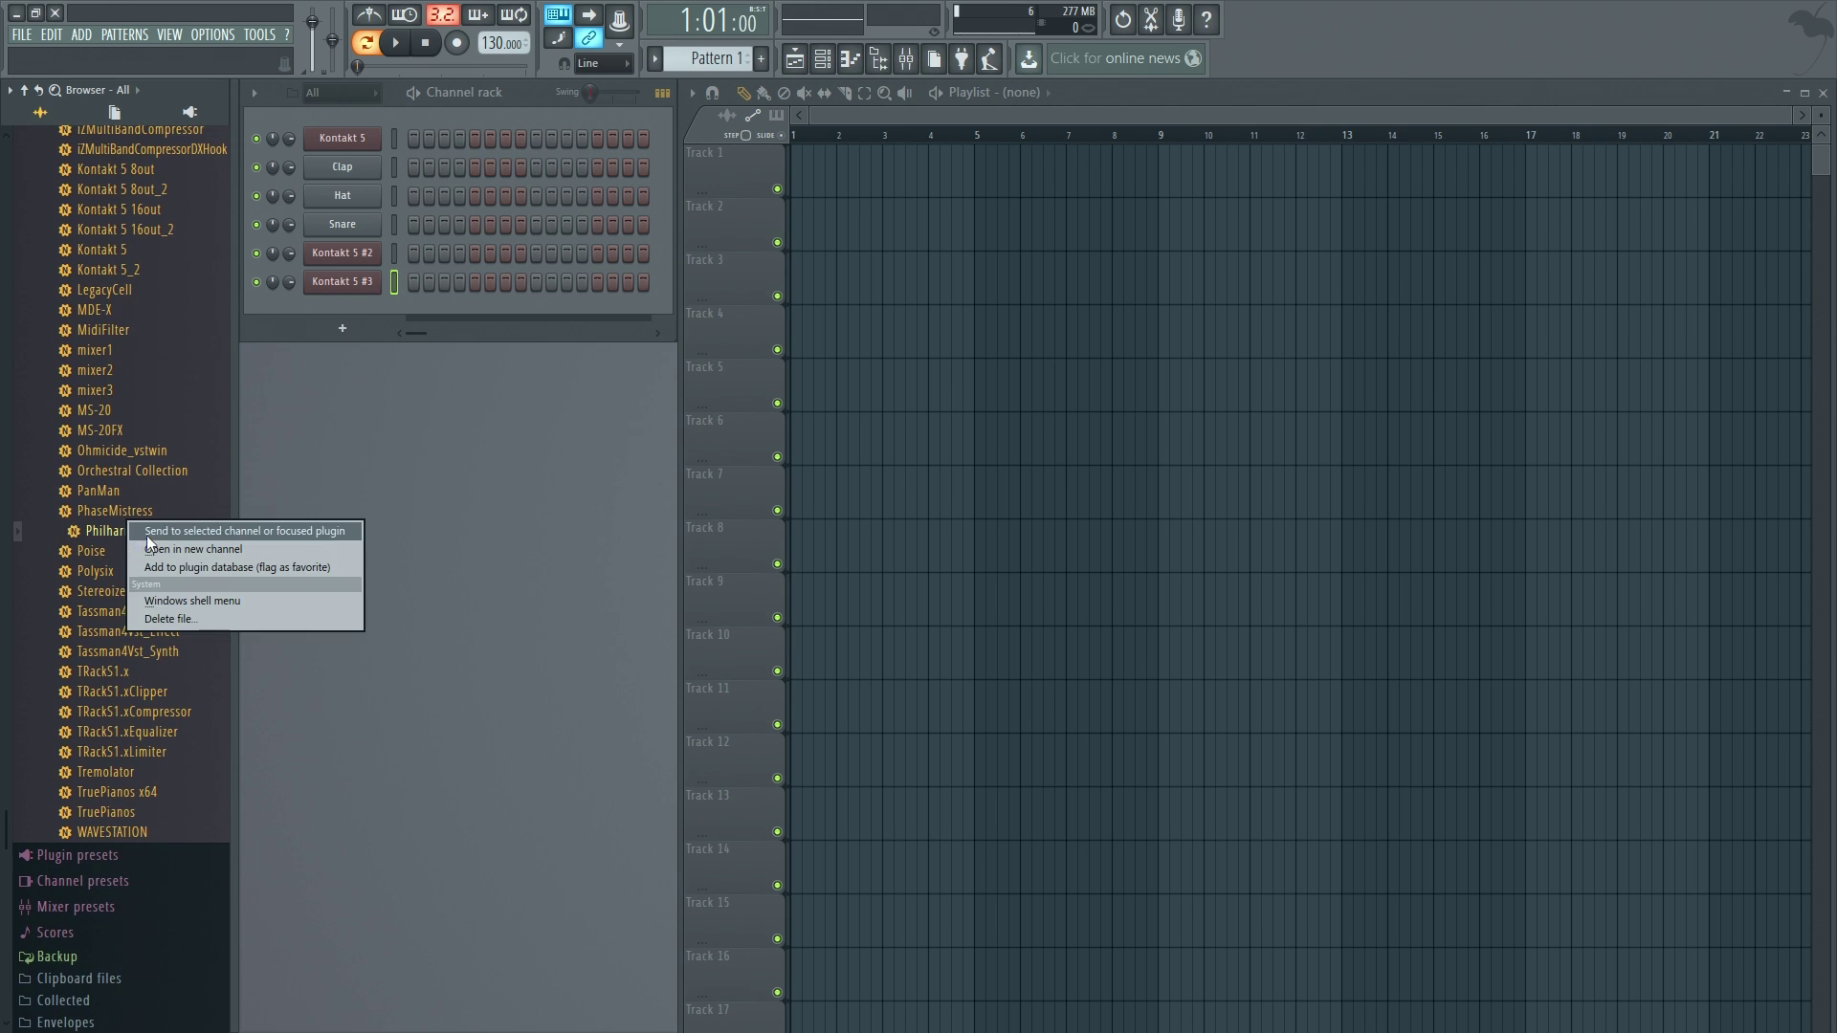
pyautogui.click(160, 532)
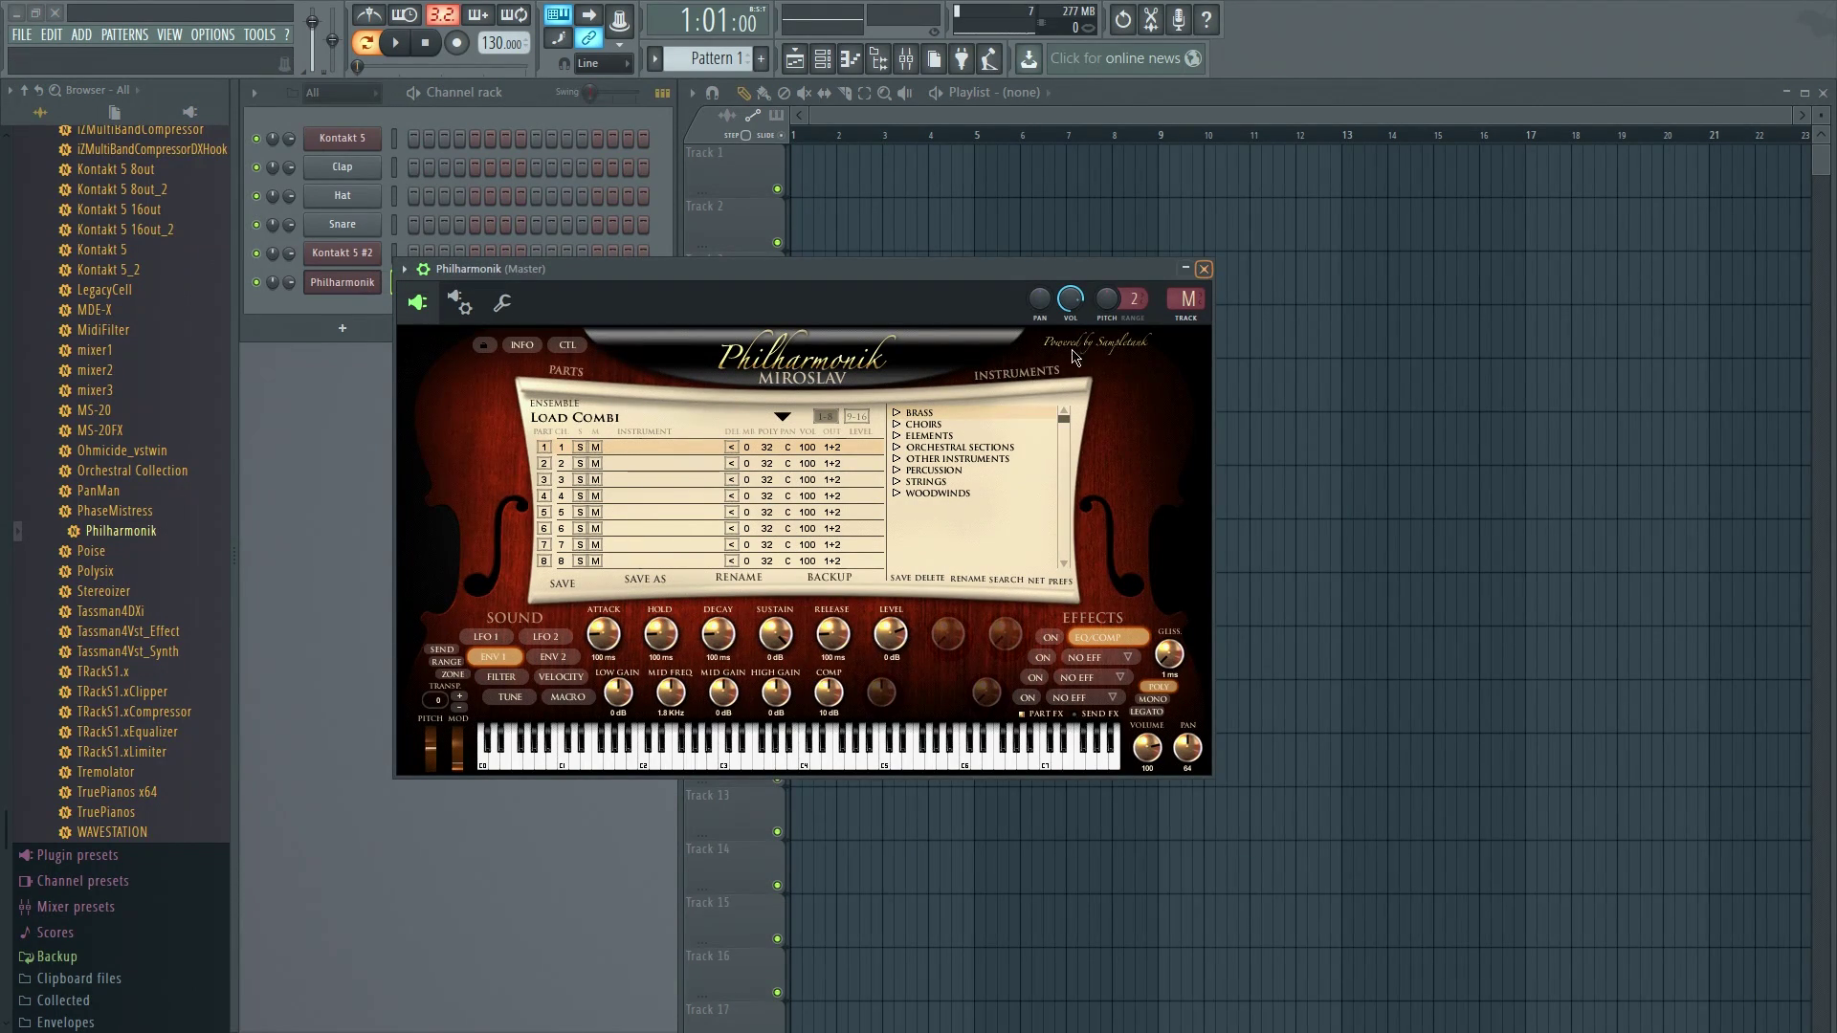
# Step: Flag Philharmonik as a favorite in the Medicine Man category of the generators database, and close its plugin window
pyautogui.scroll(10, 1, 733)
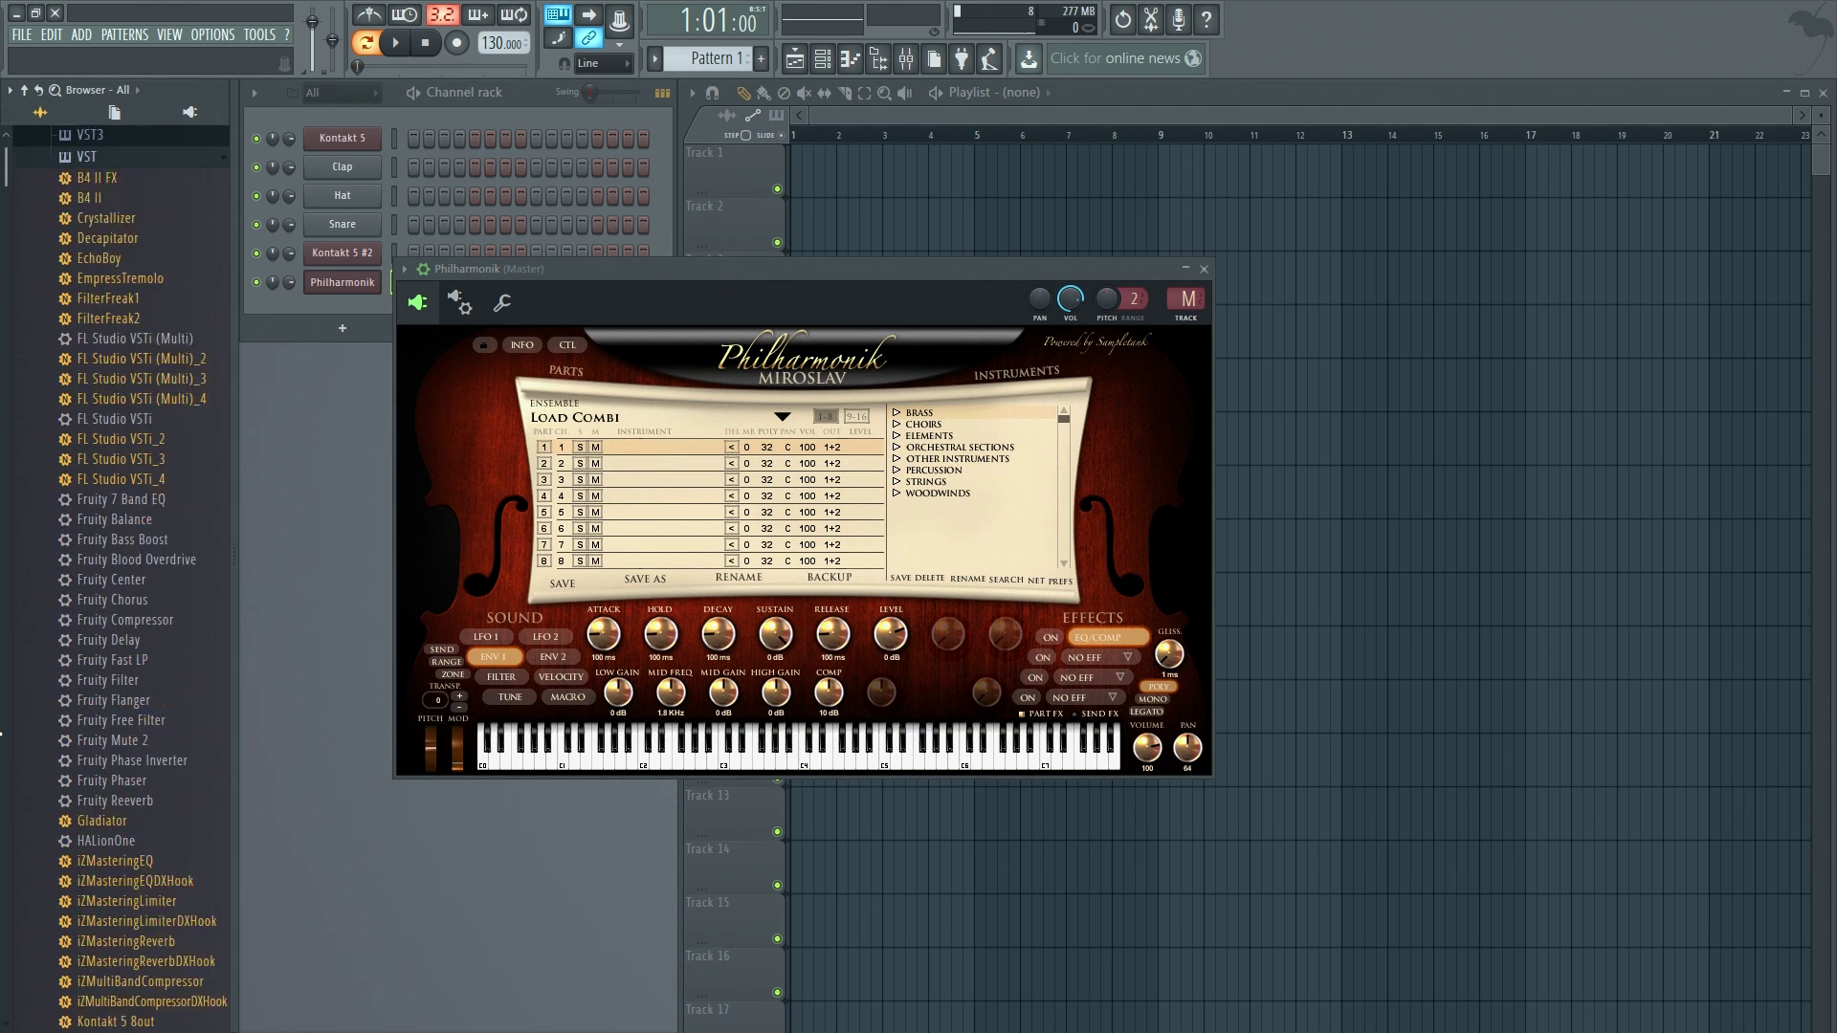
pyautogui.scroll(5, 1, 733)
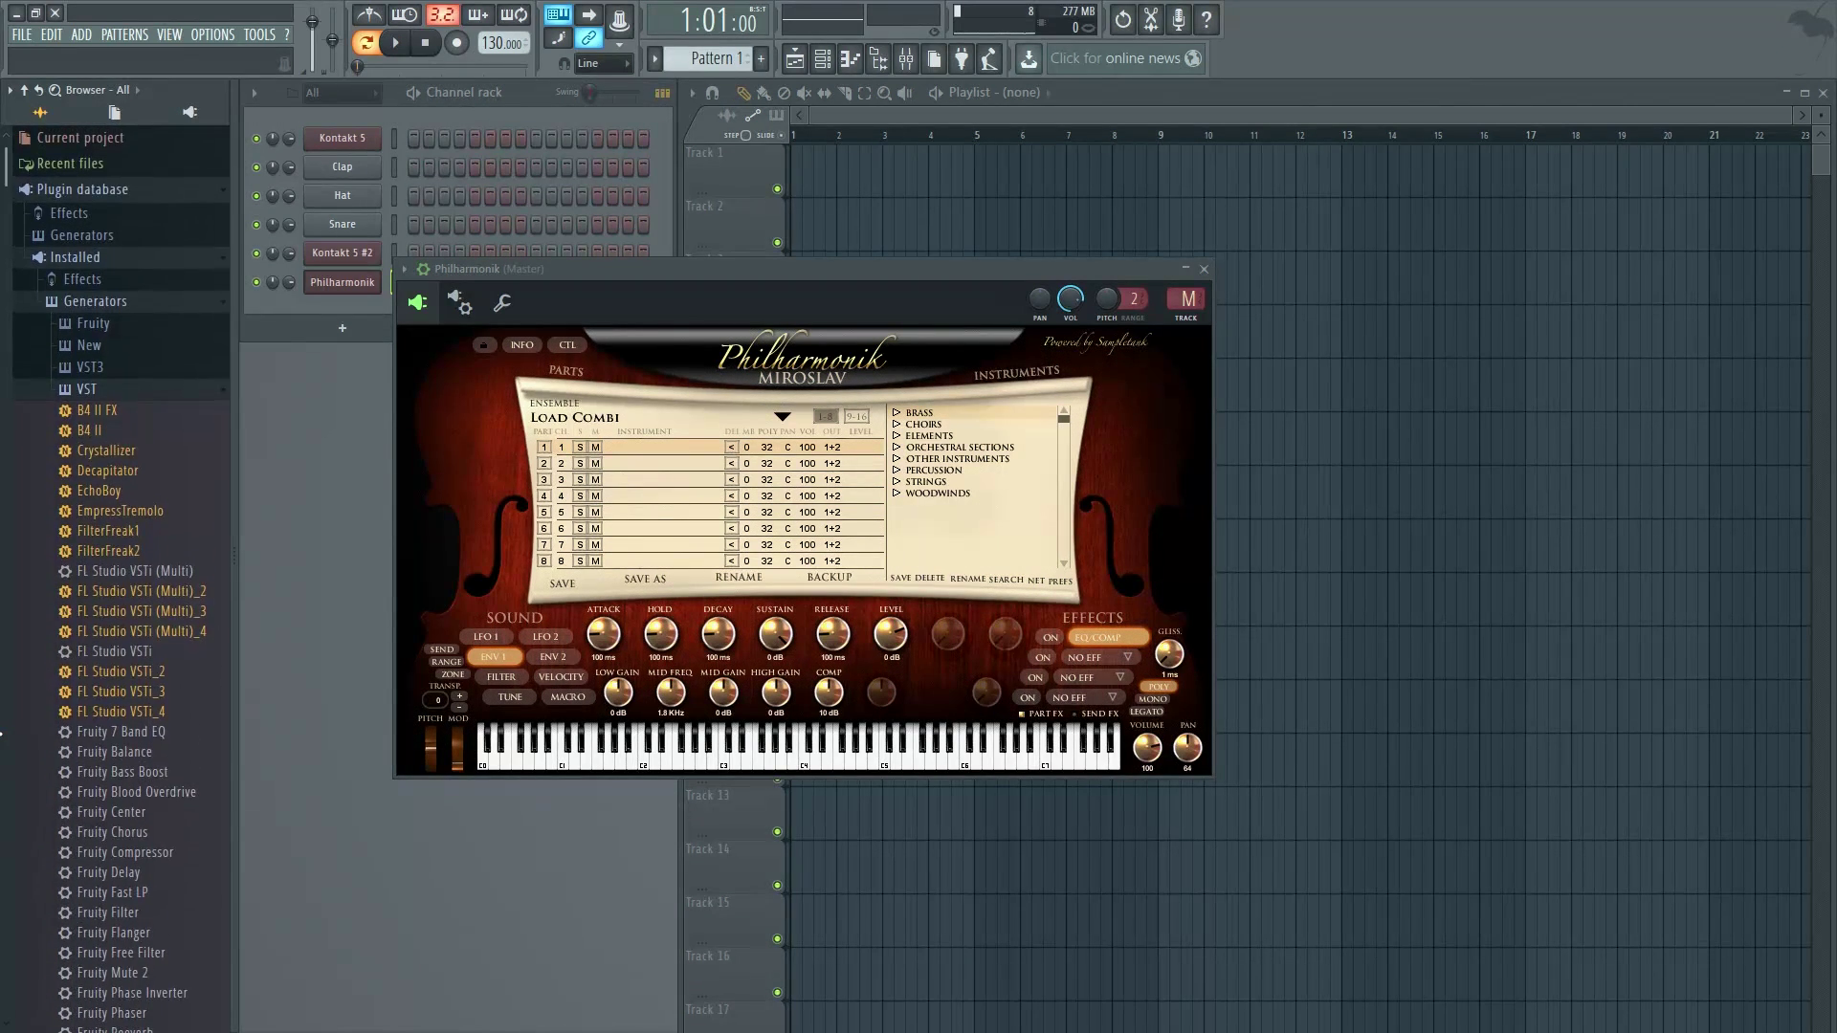
pyautogui.click(126, 305)
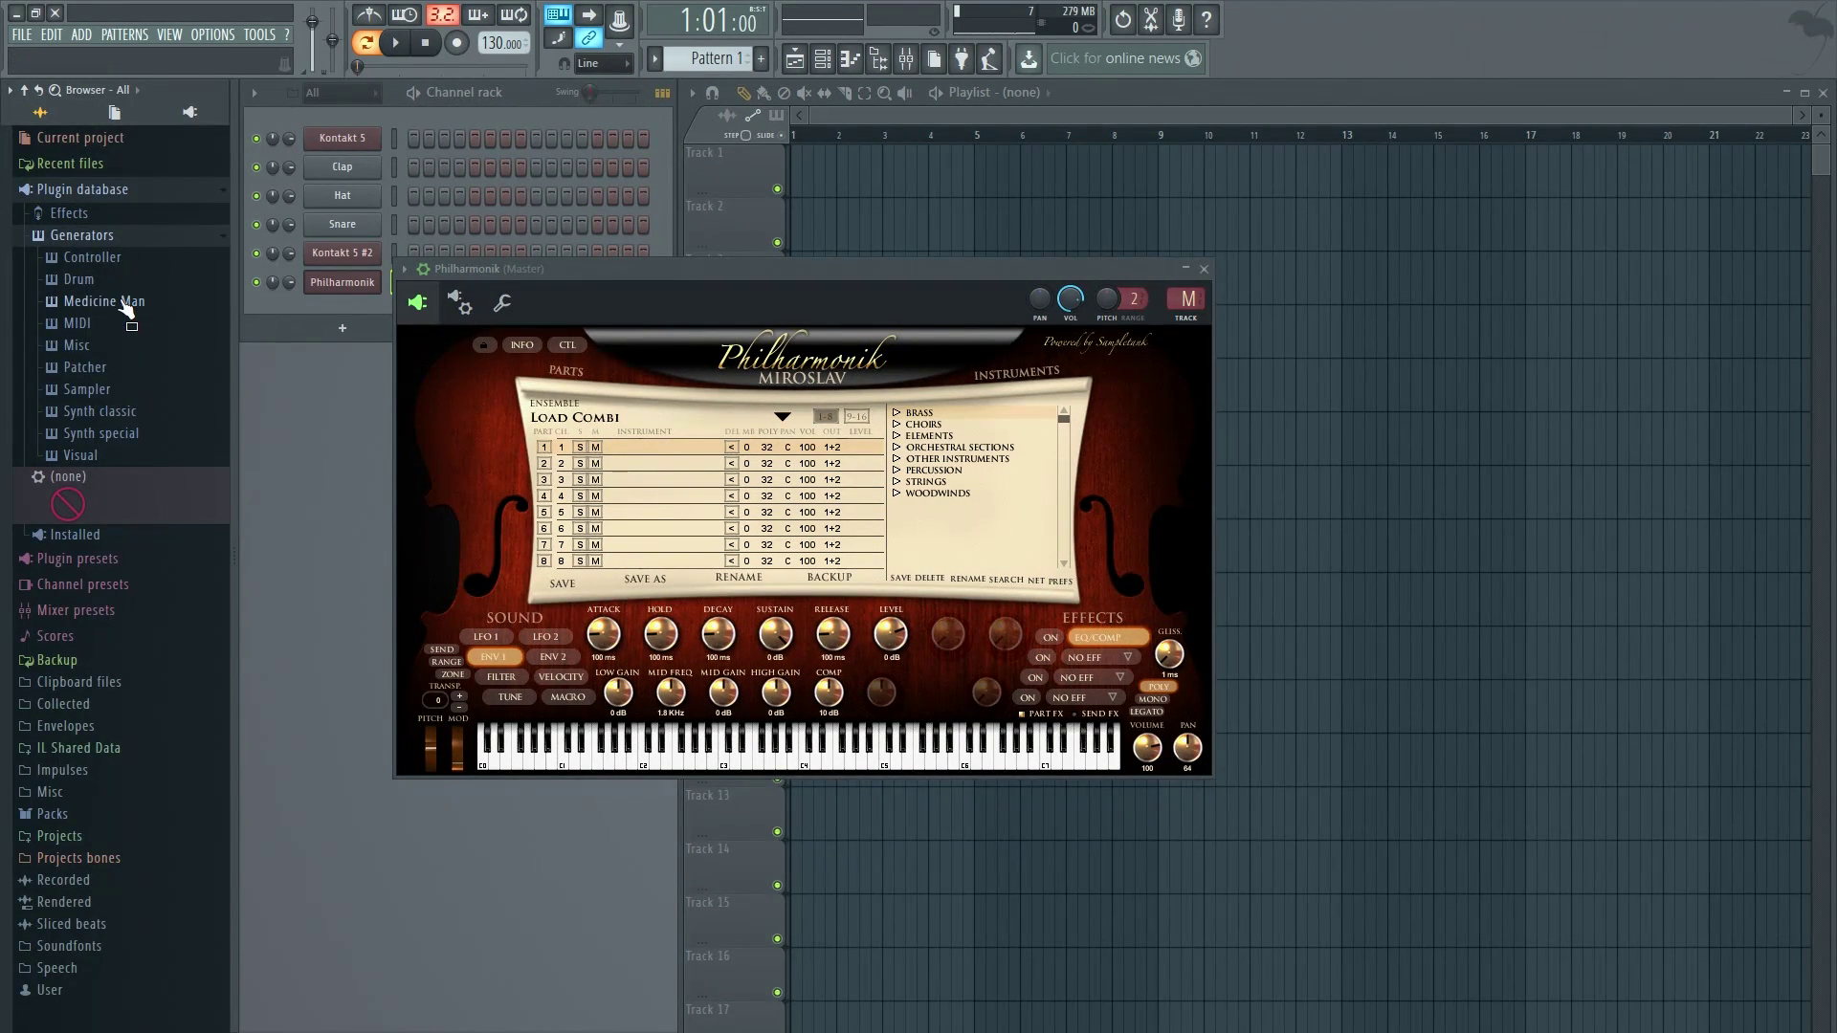
pyautogui.click(125, 305)
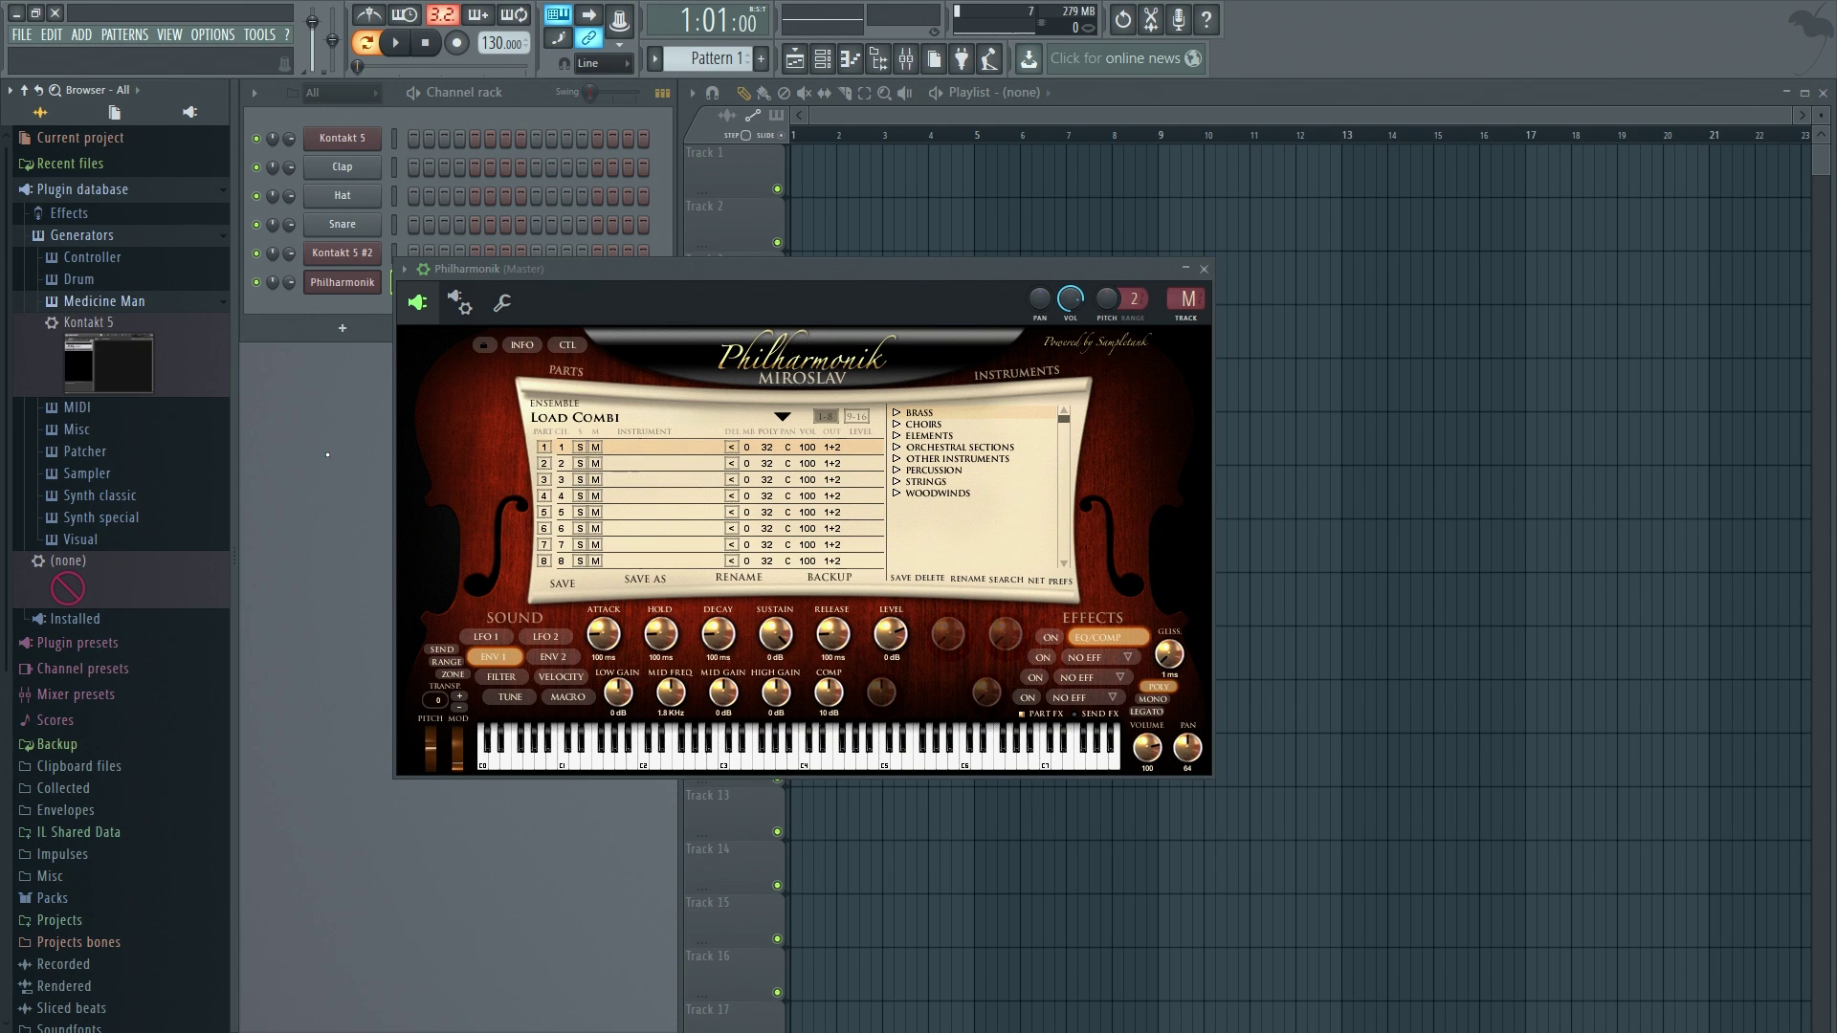
pyautogui.click(411, 276)
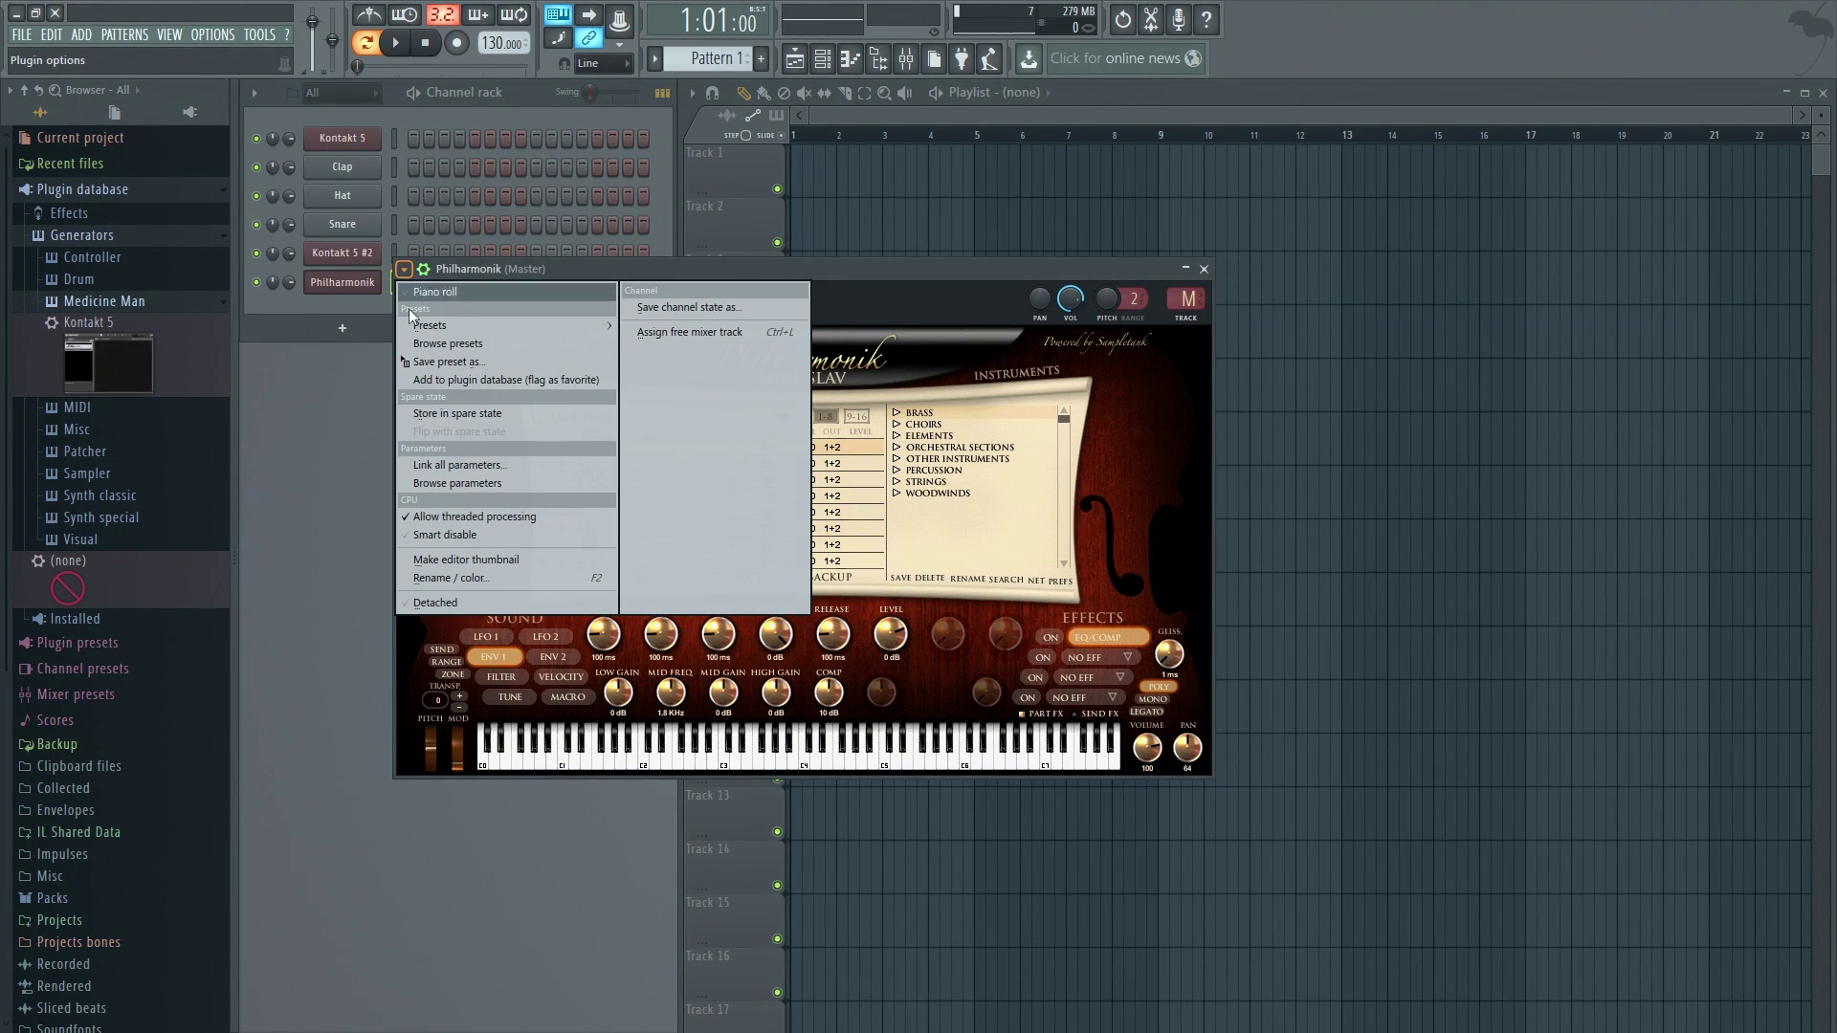
pyautogui.click(490, 383)
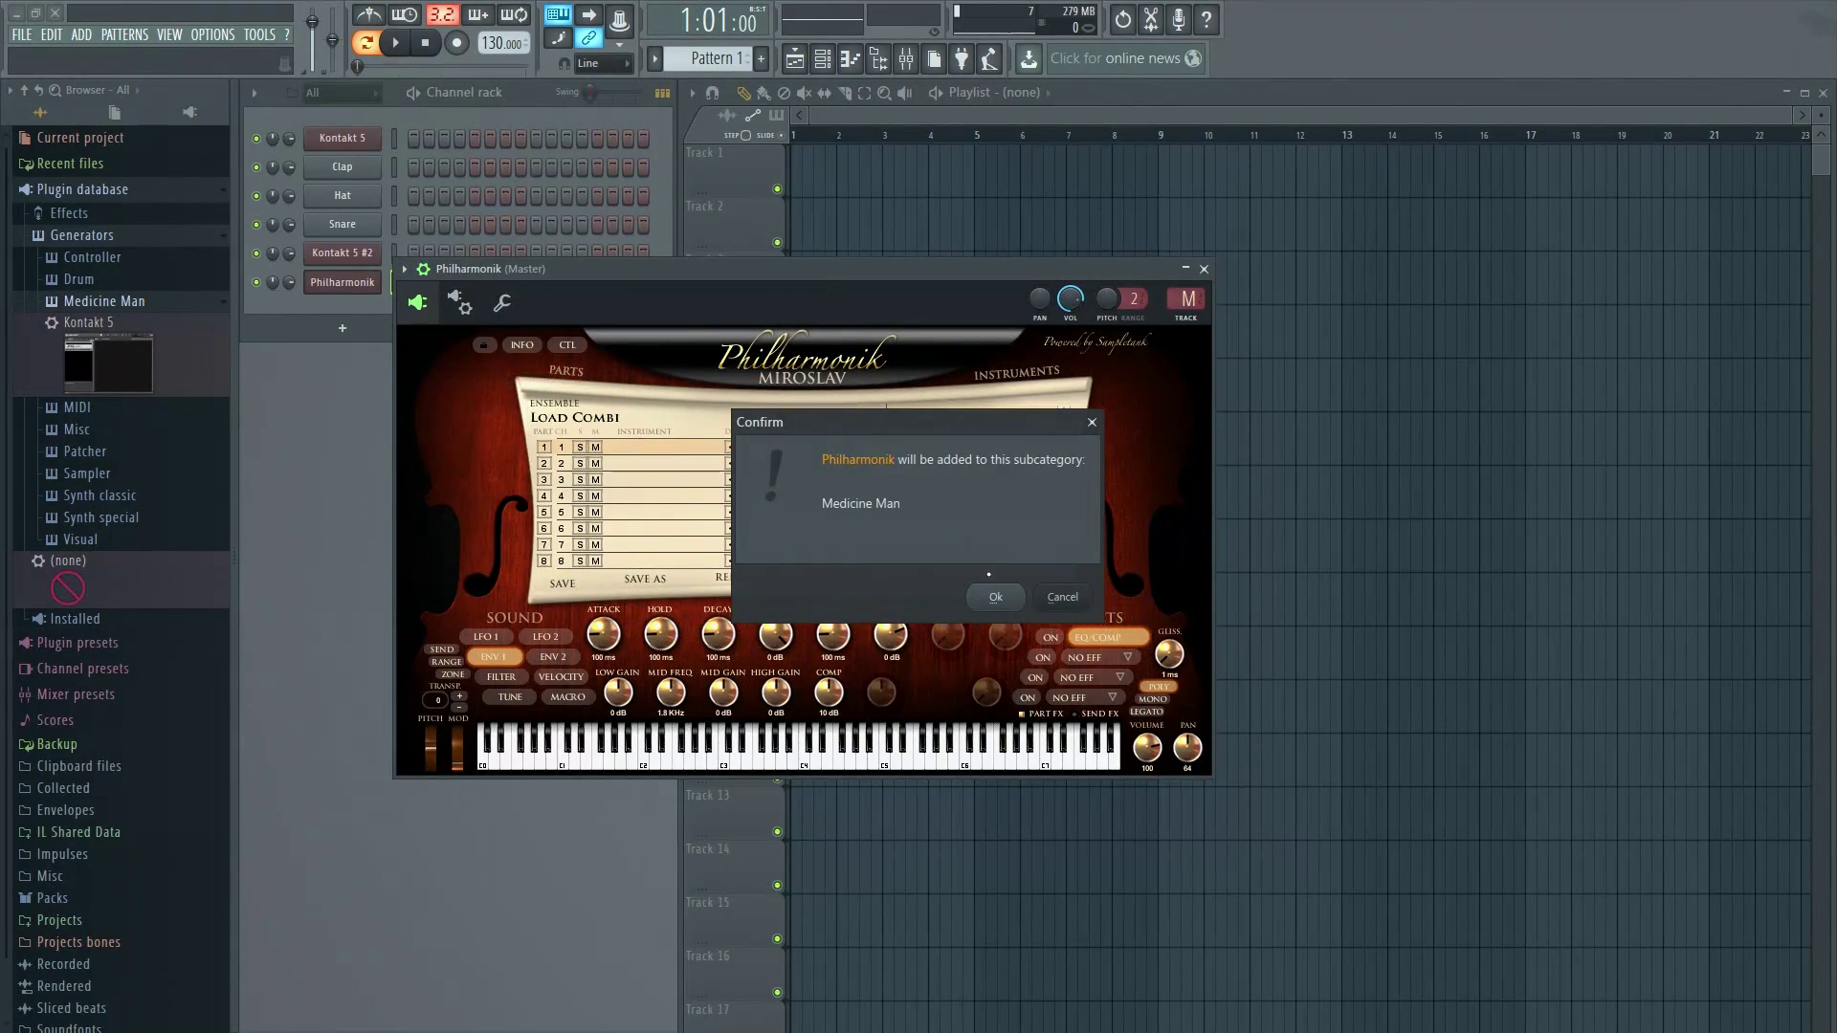
pyautogui.click(995, 597)
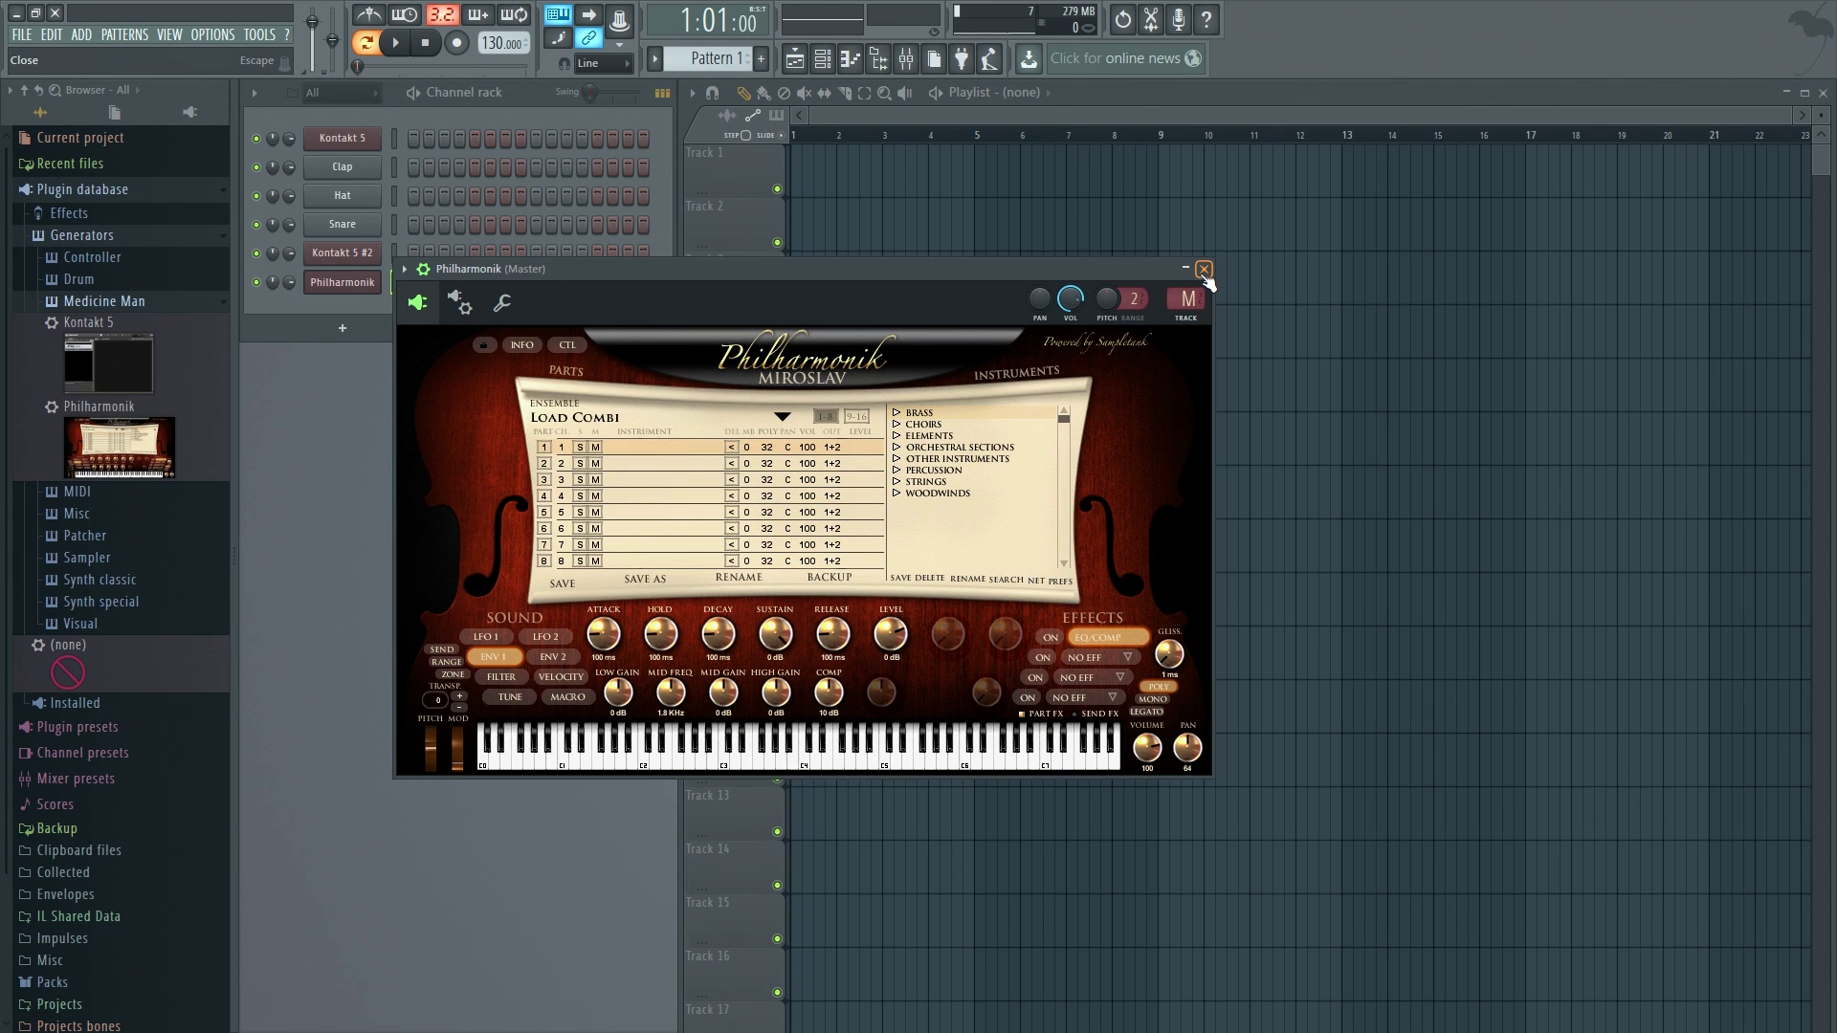
pyautogui.click(1205, 271)
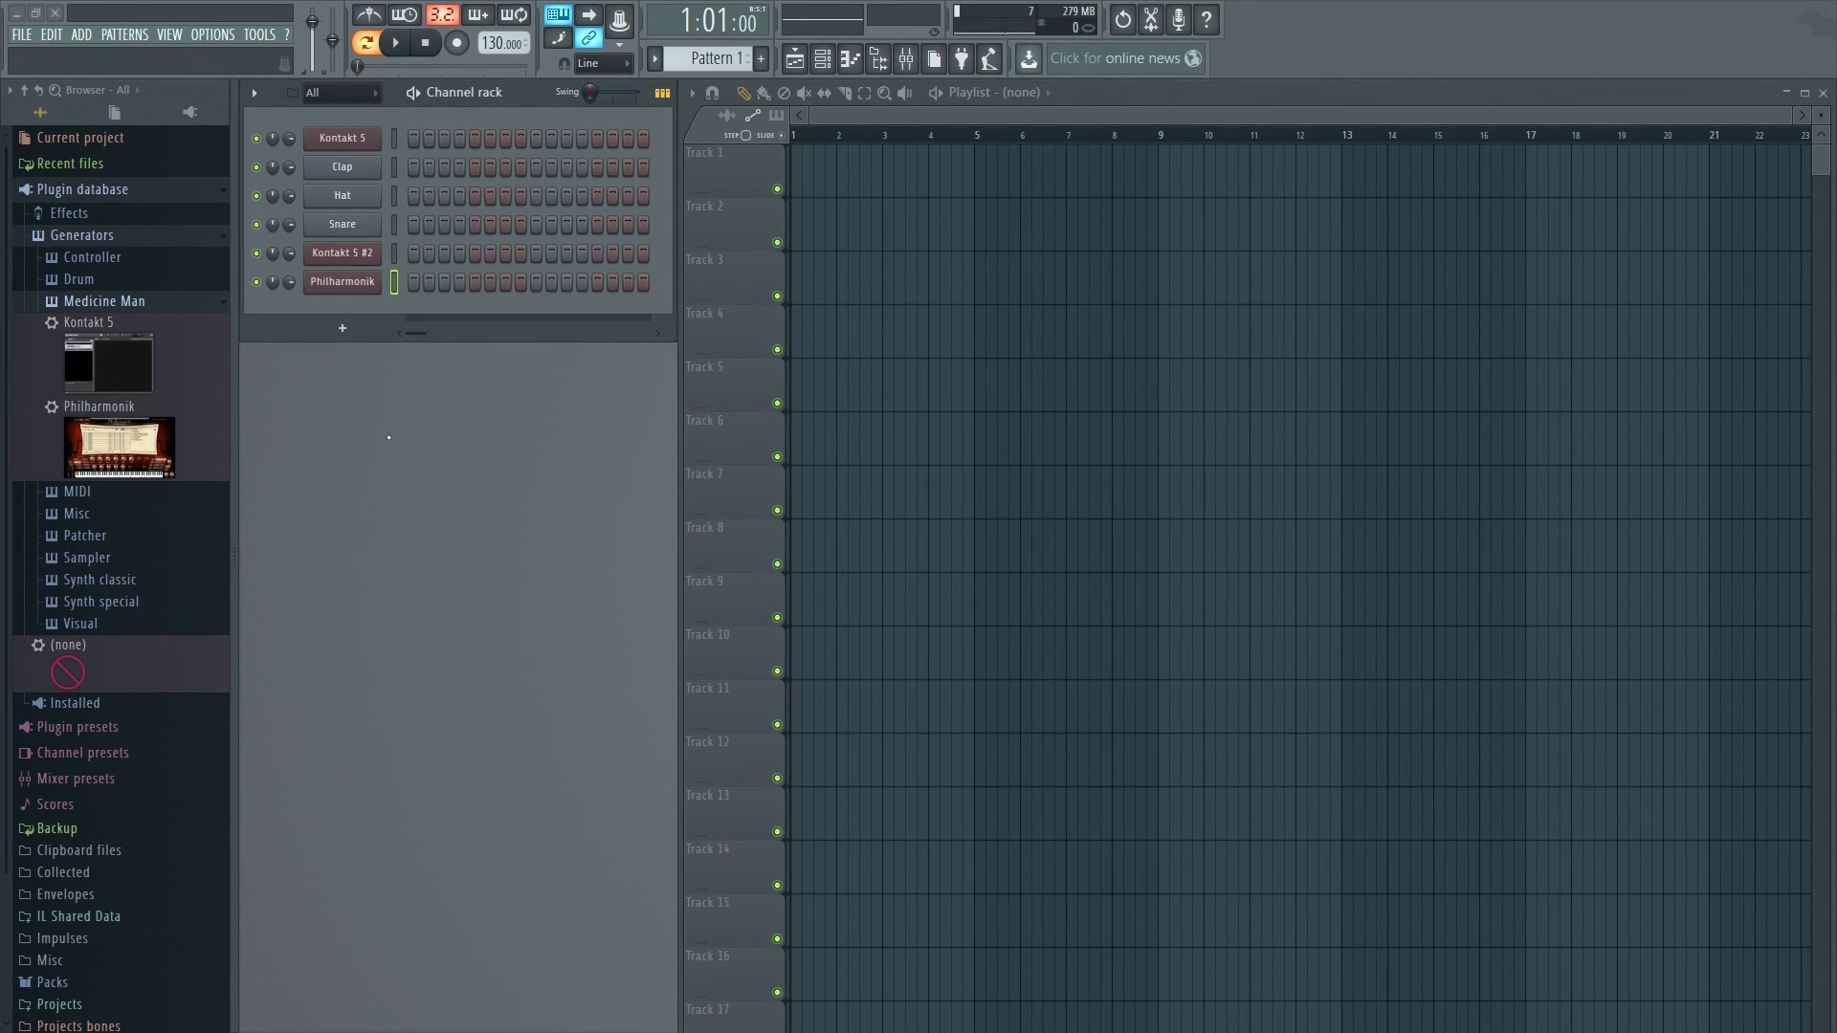
# Step: Add a second Philharmonik channel from the Medicine Man category of the plugin picker and close its plugin window
pyautogui.click(342, 328)
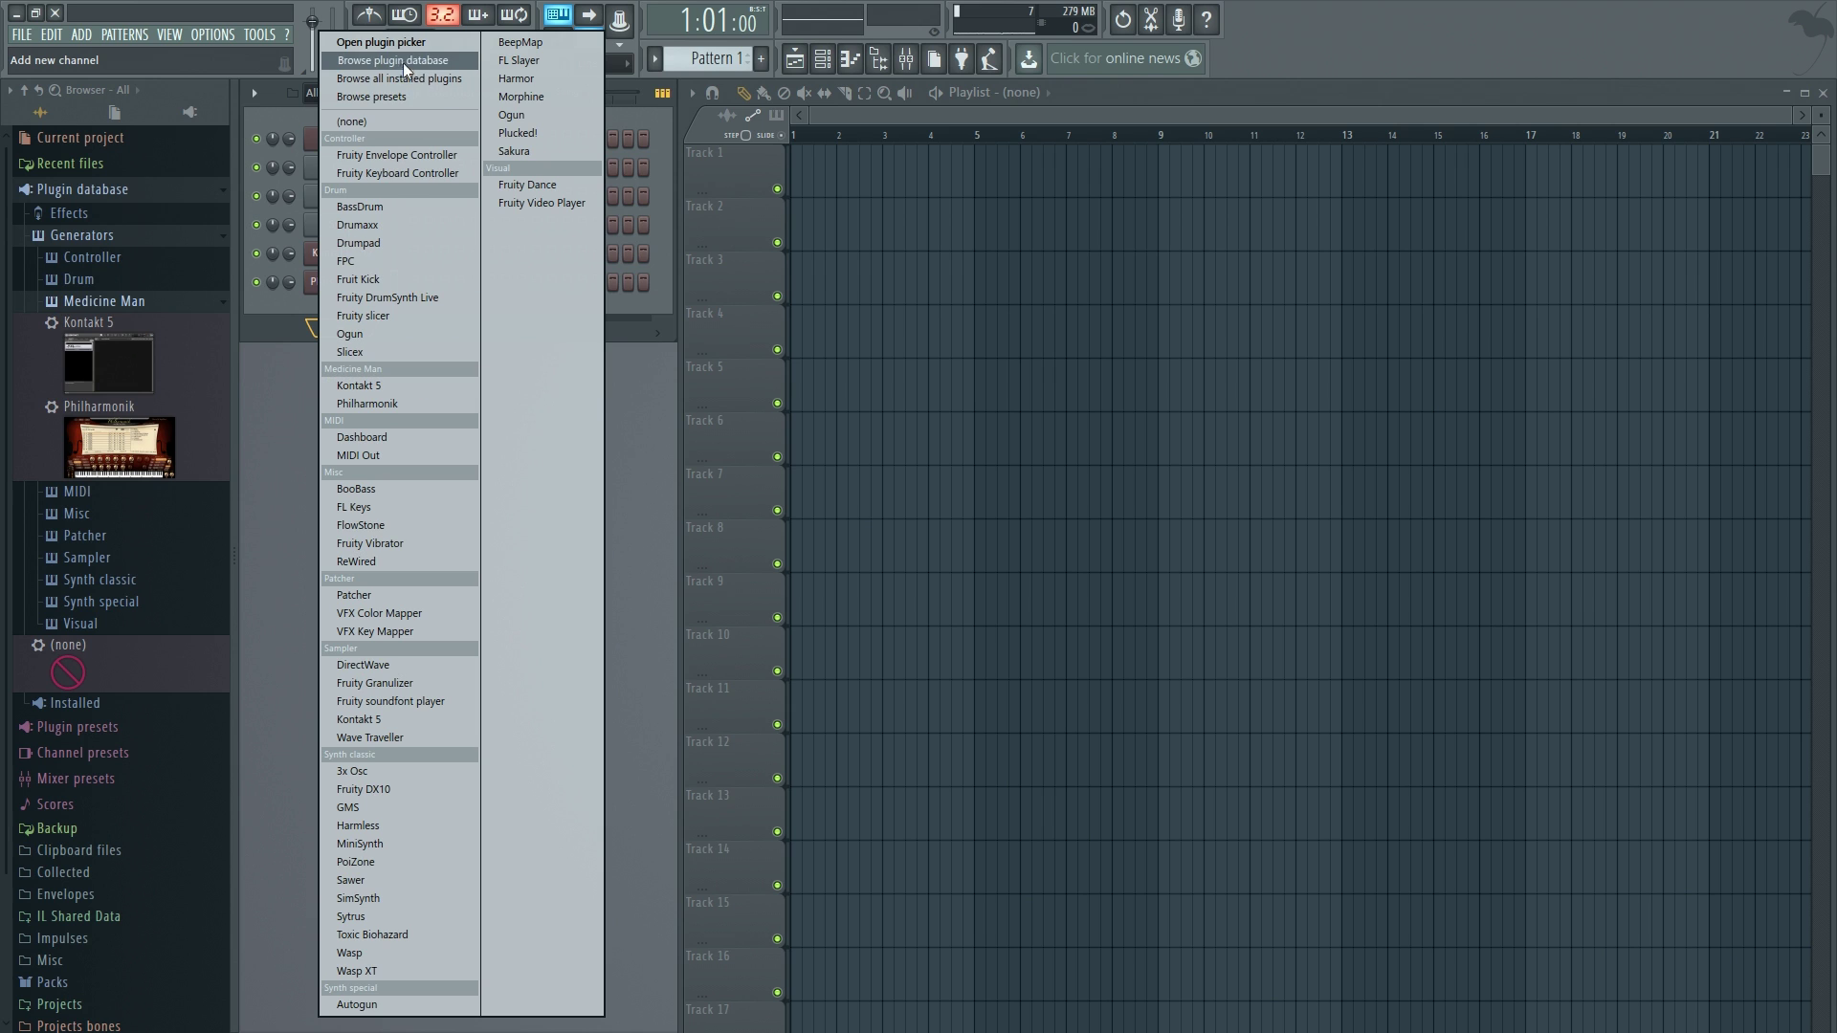
pyautogui.click(383, 42)
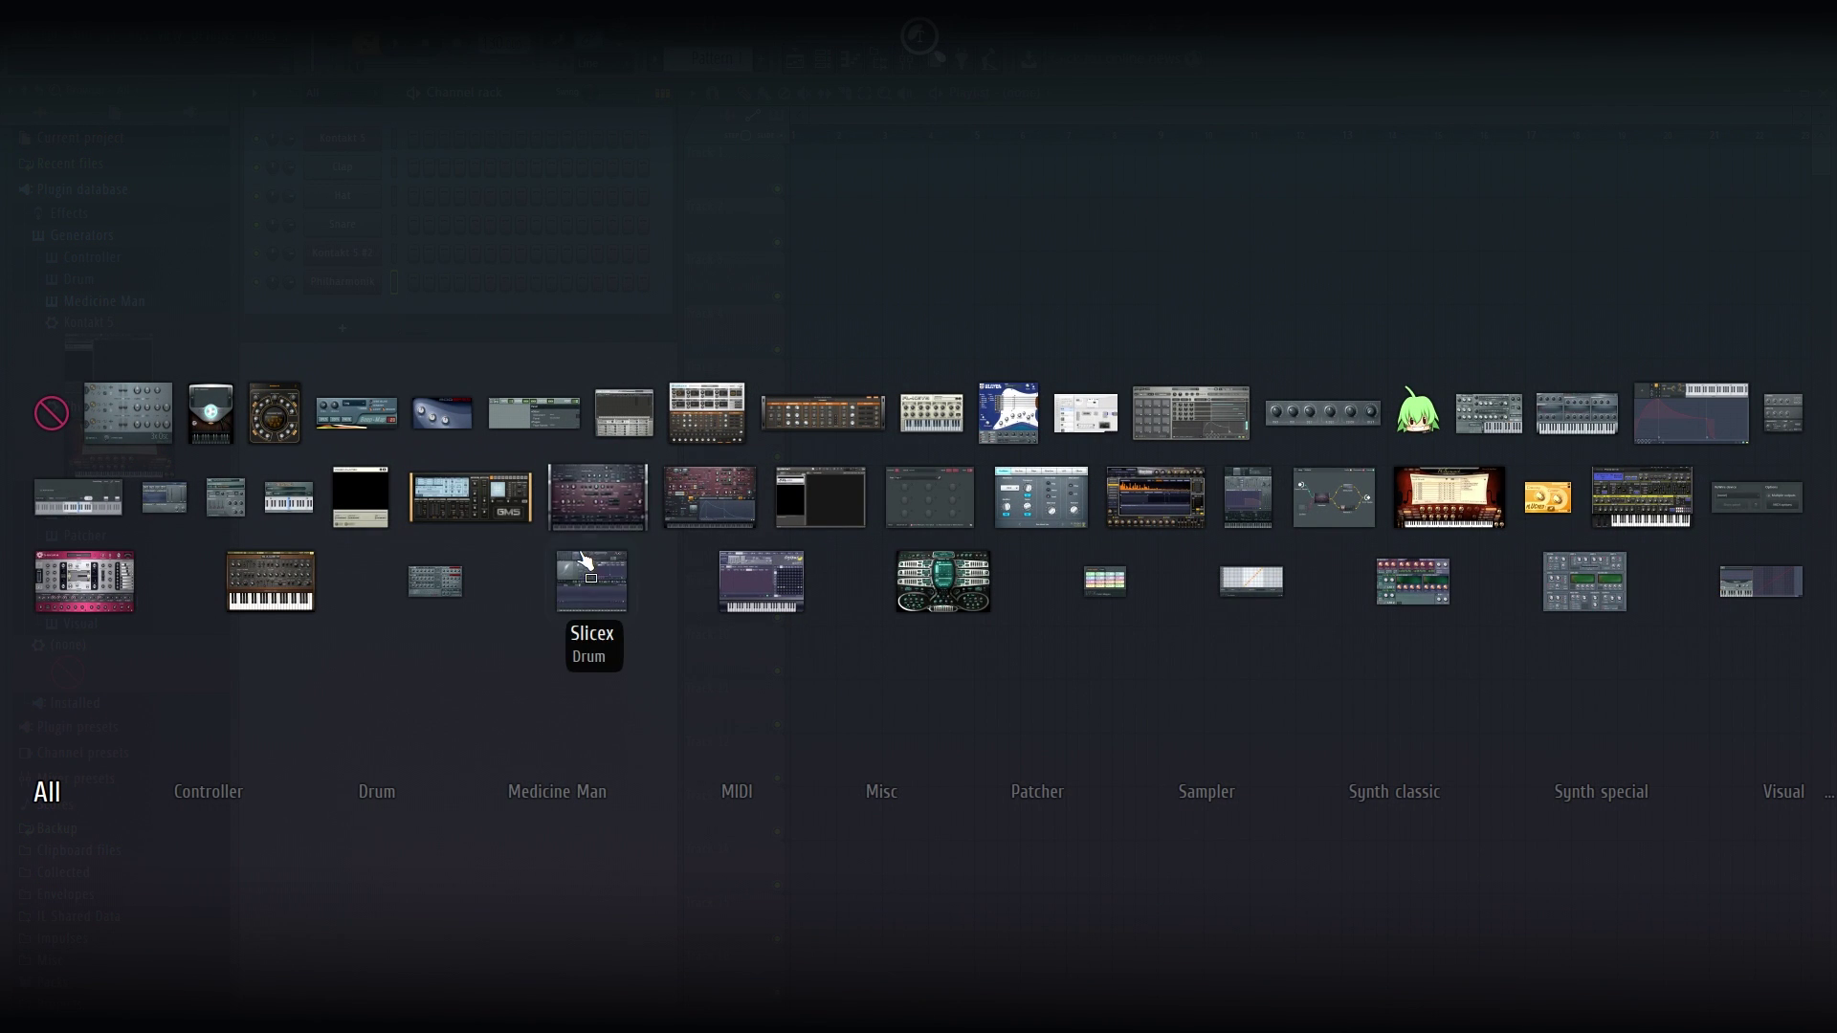
pyautogui.moveTo(571, 809)
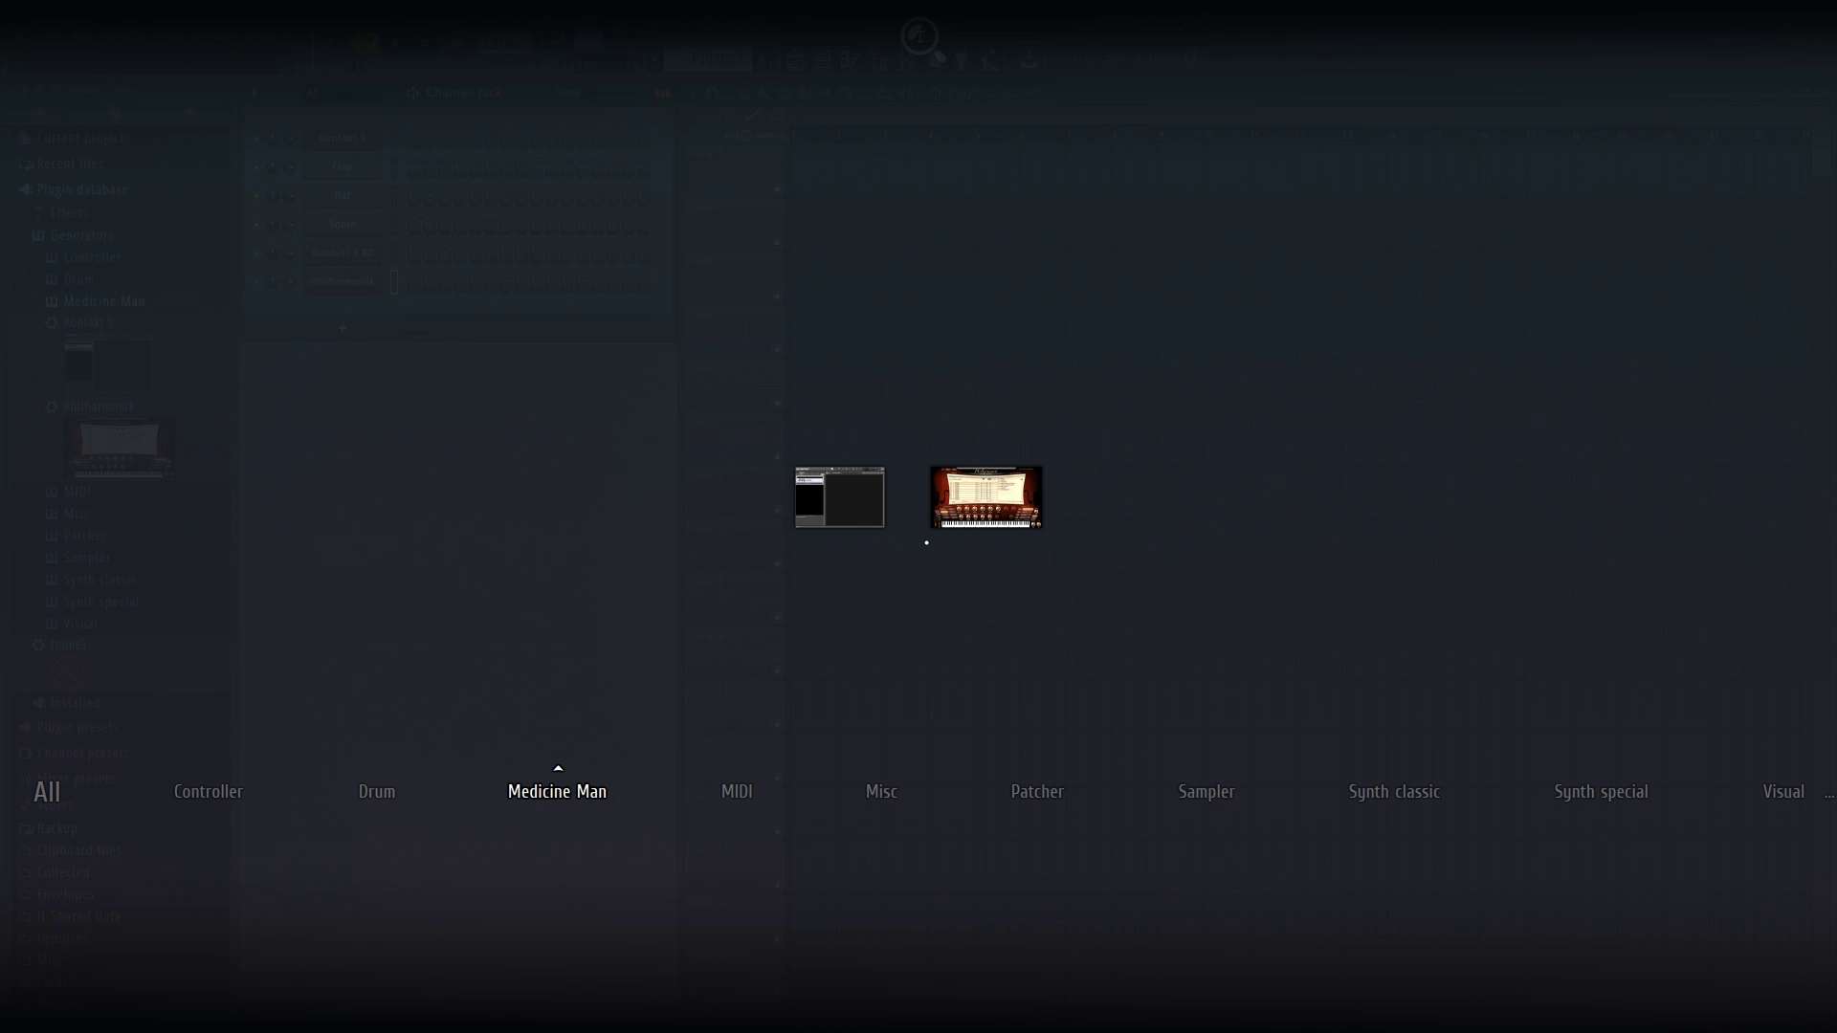
pyautogui.moveTo(1023, 492)
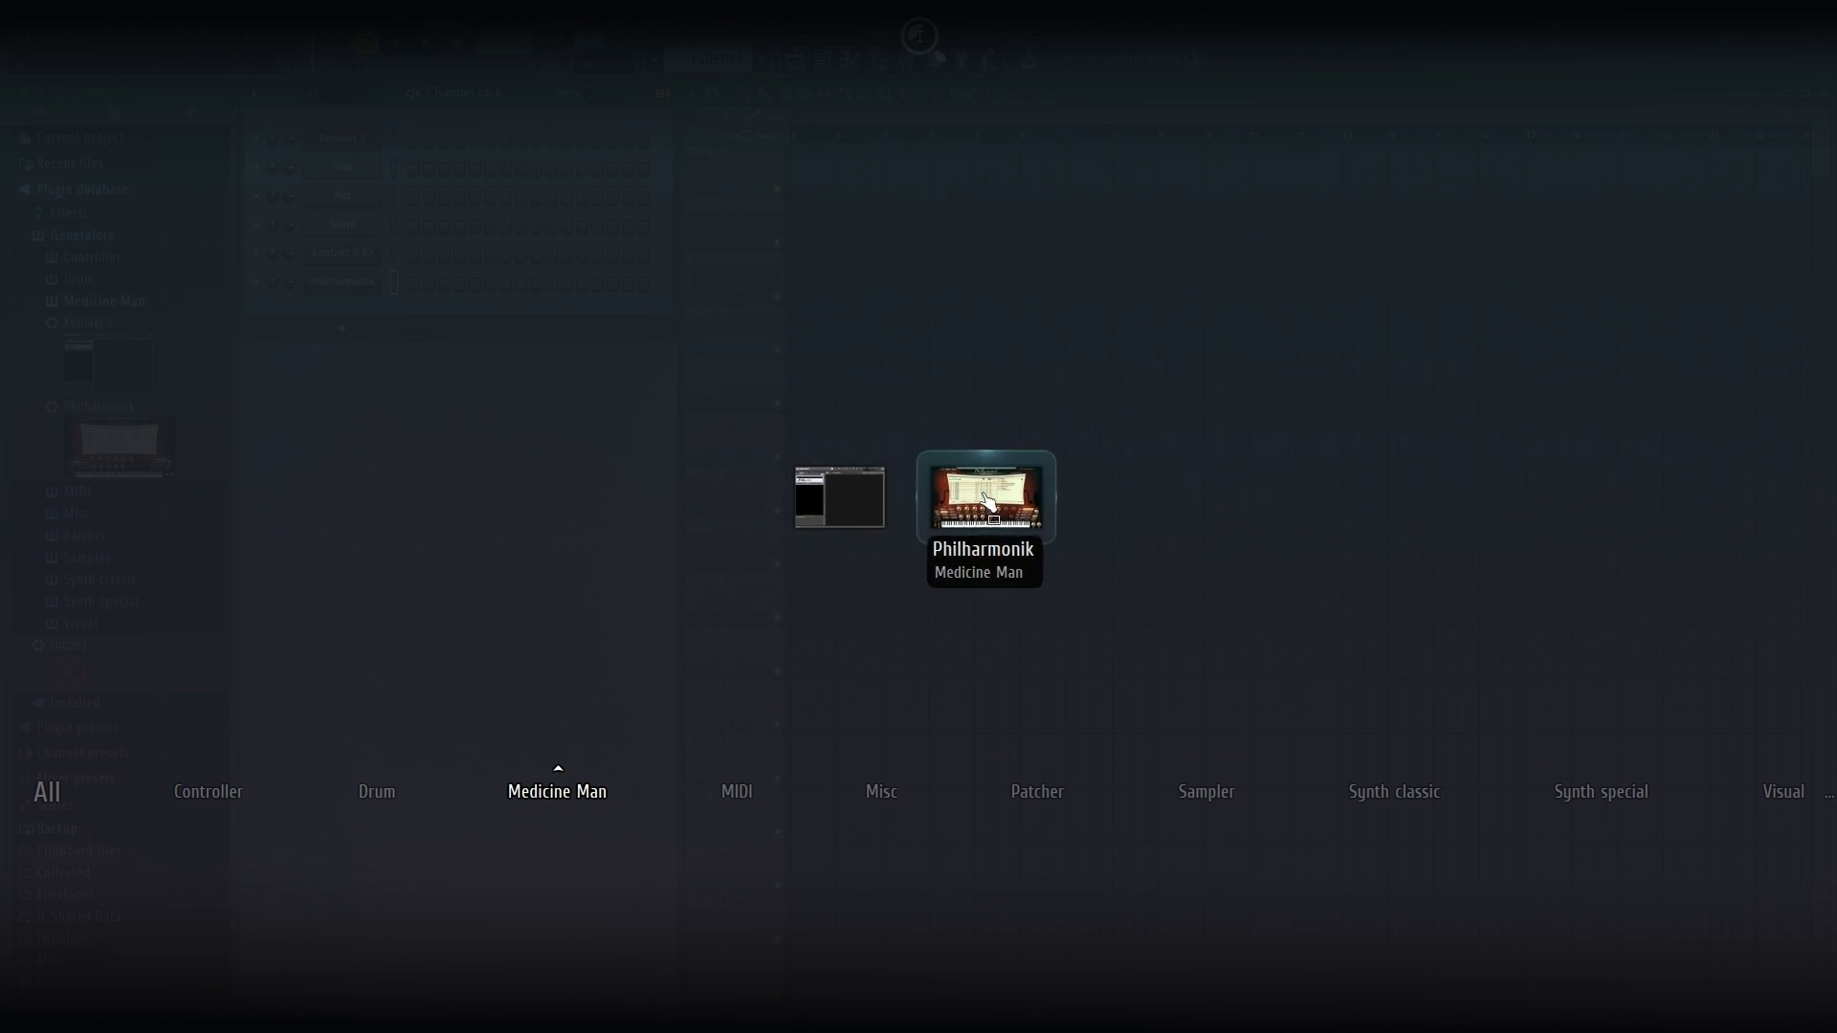
pyautogui.click(1024, 492)
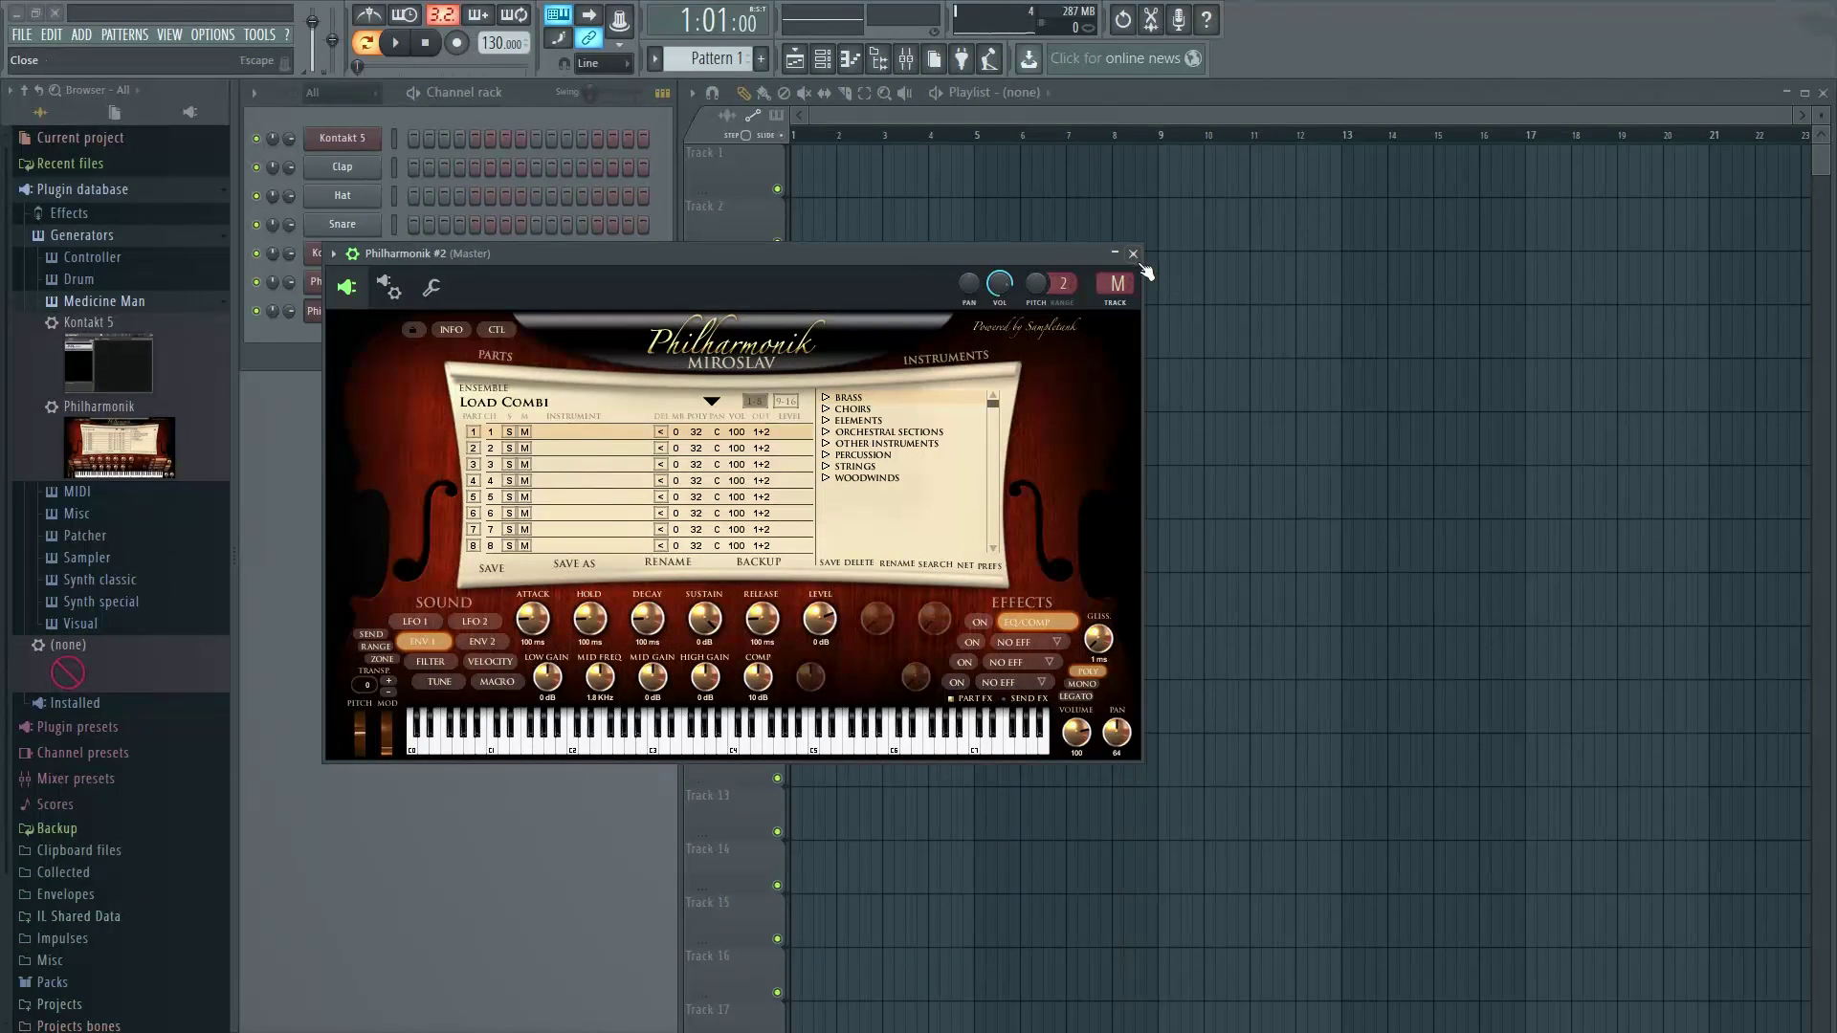
pyautogui.click(1133, 255)
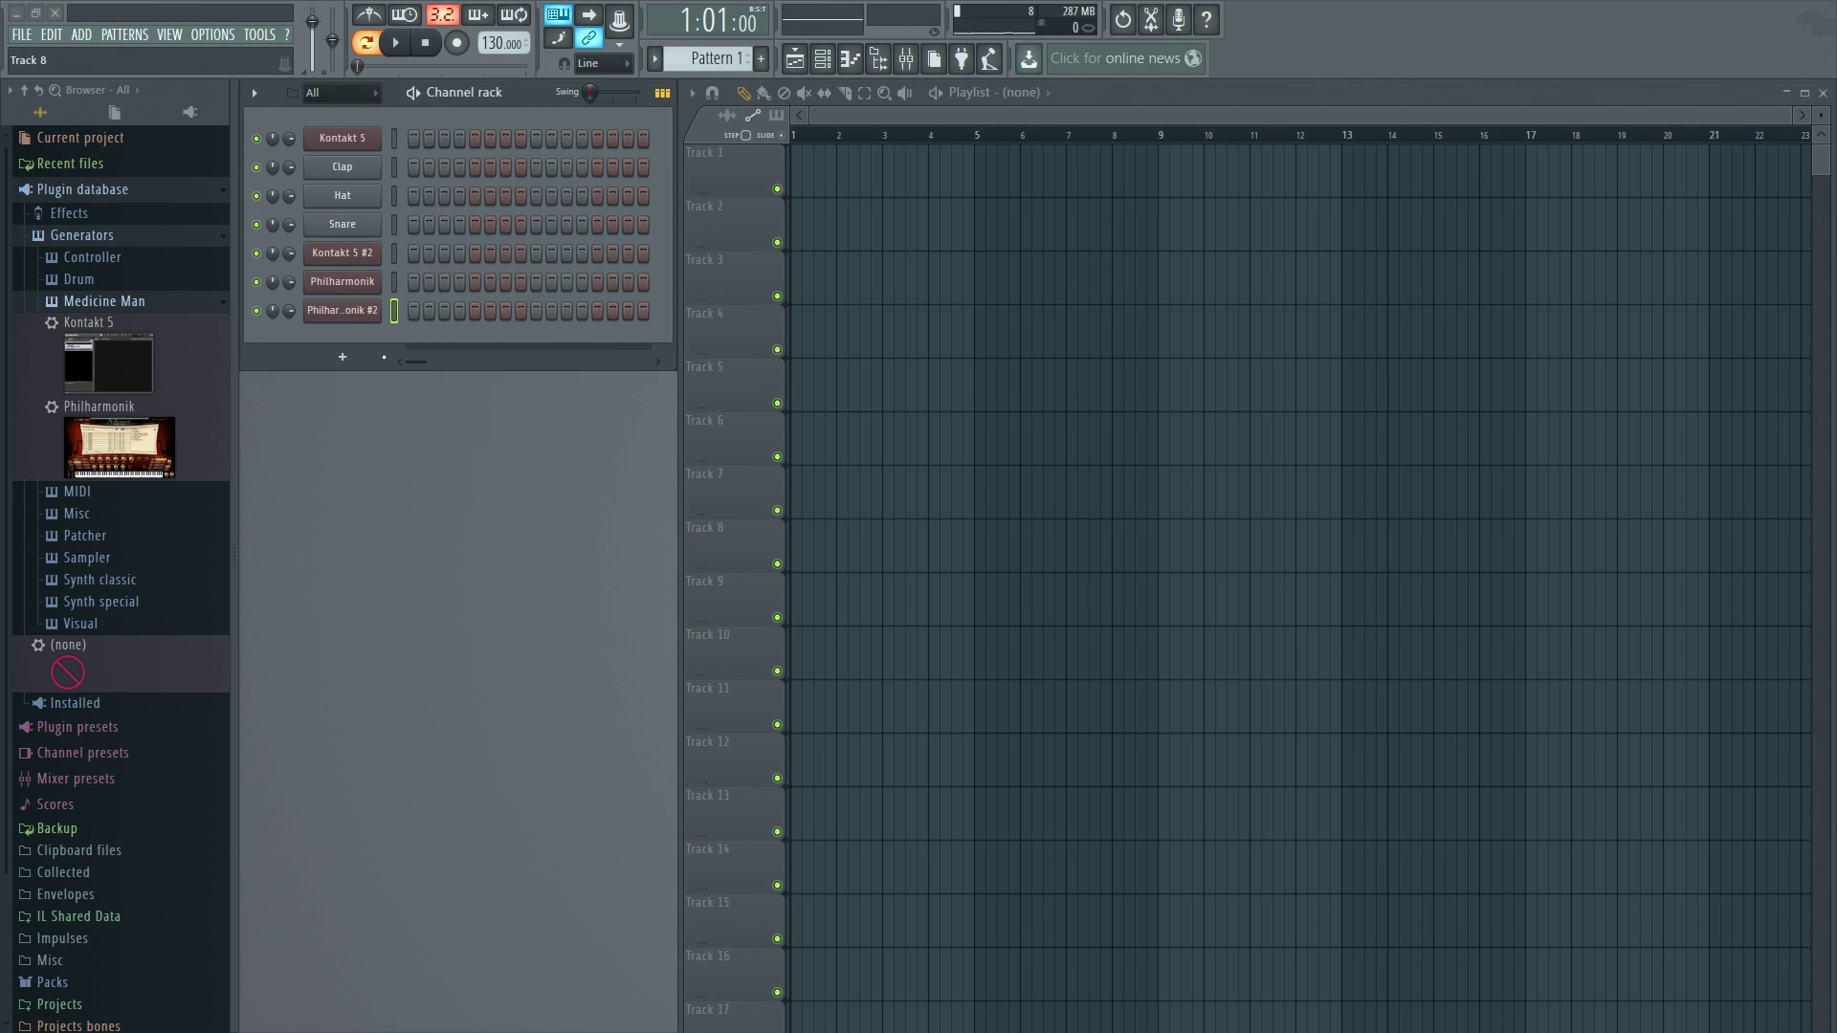
# Step: Delete the Kontakt 5 entry from the Sampler category of the generators database and check the list of generators for new channels
pyautogui.click(361, 360)
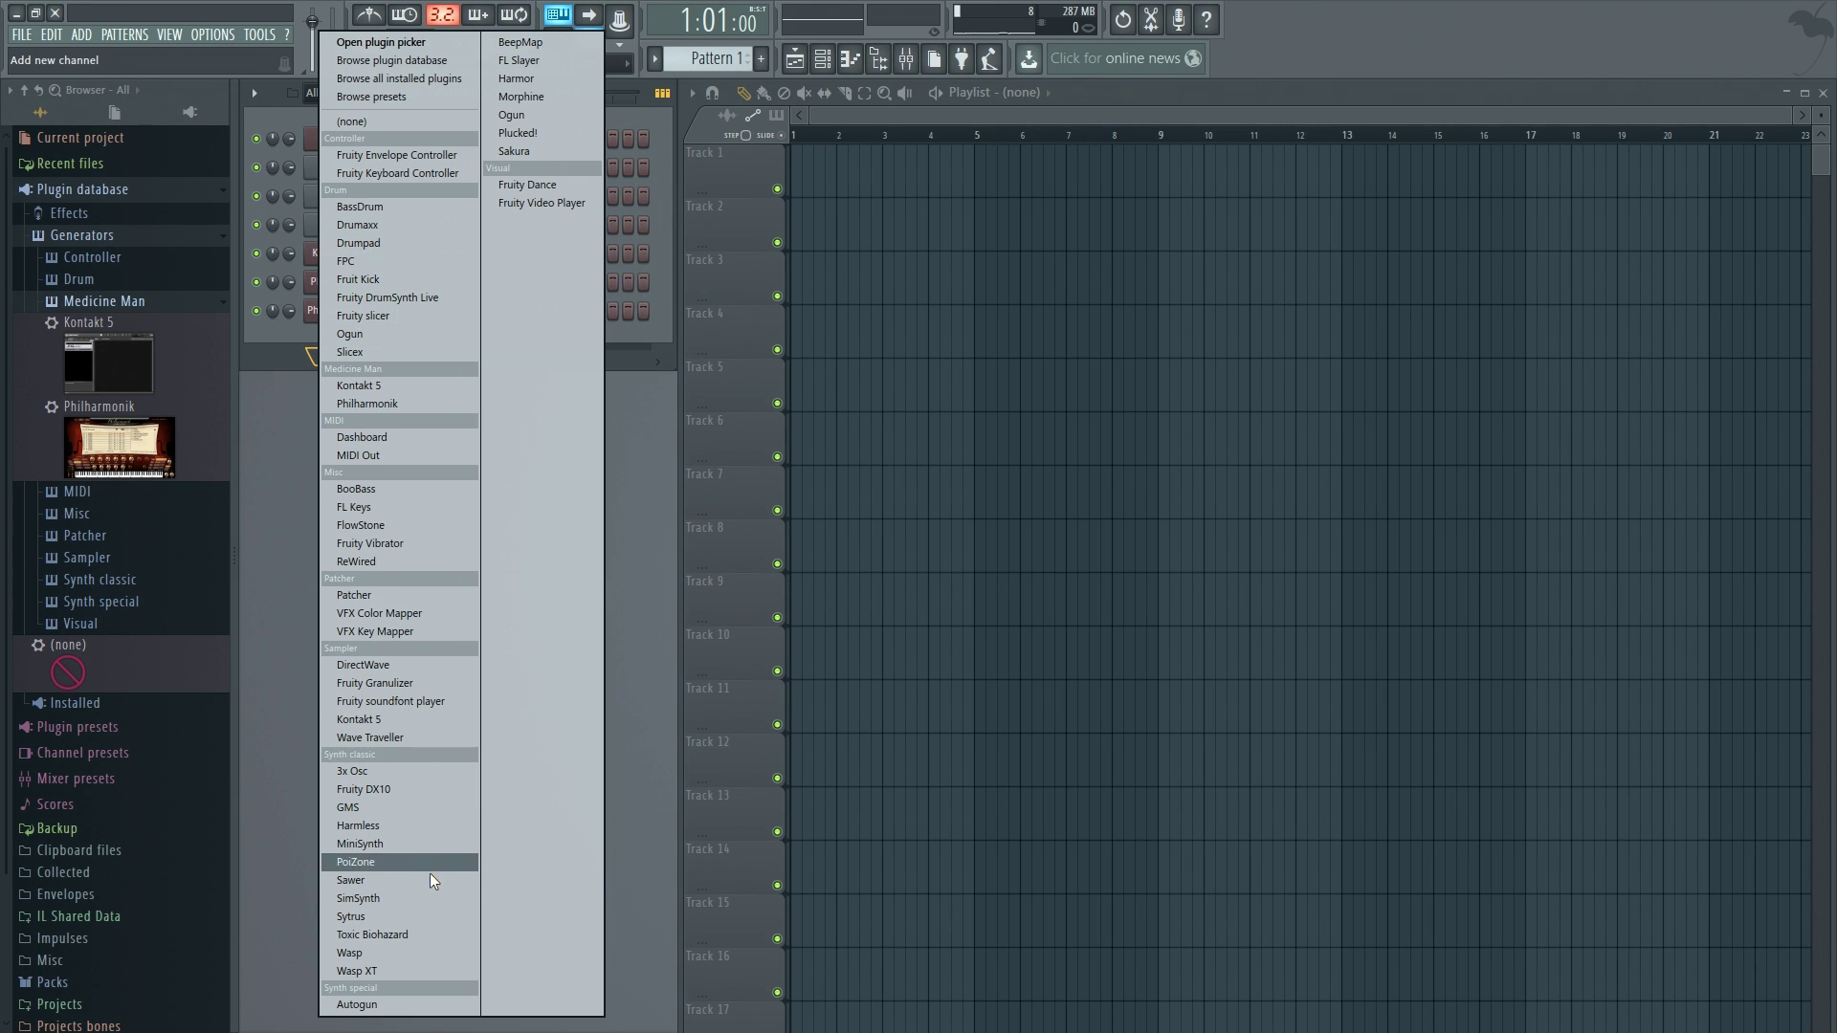
pyautogui.click(286, 473)
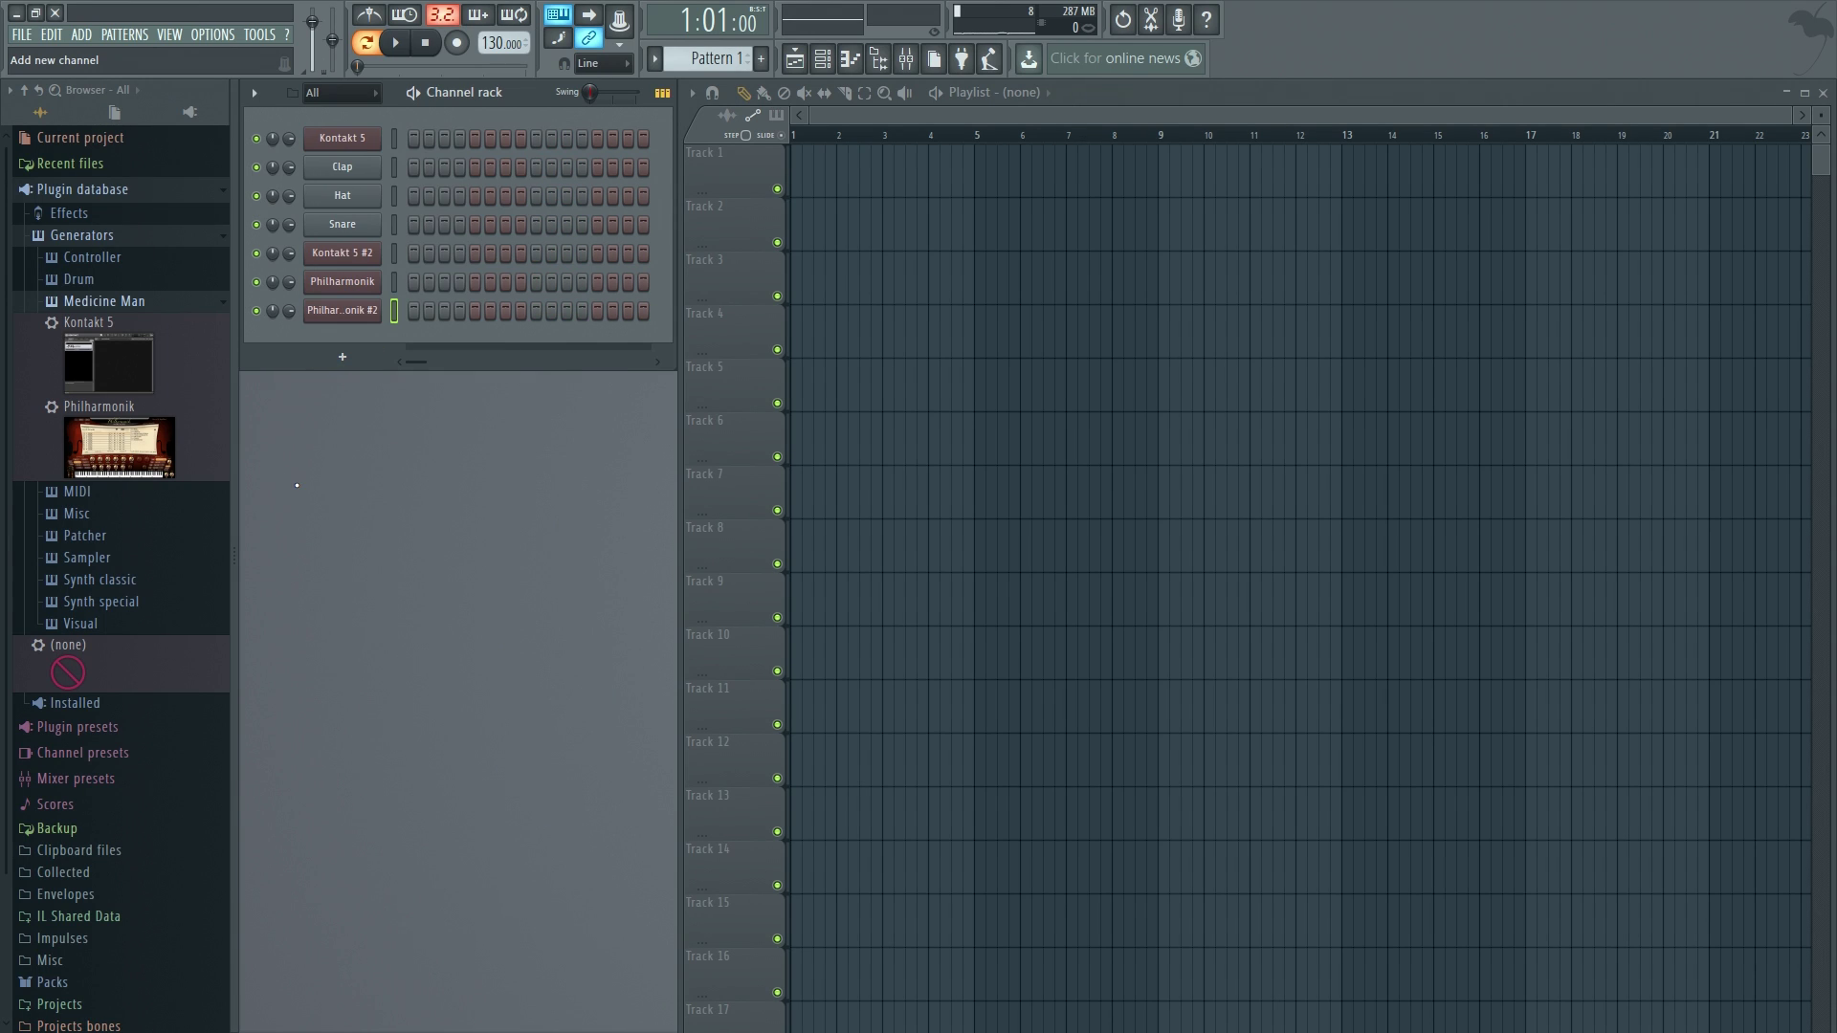
pyautogui.click(139, 301)
pyautogui.moveTo(134, 393); pyautogui.dragTo(101, 646)
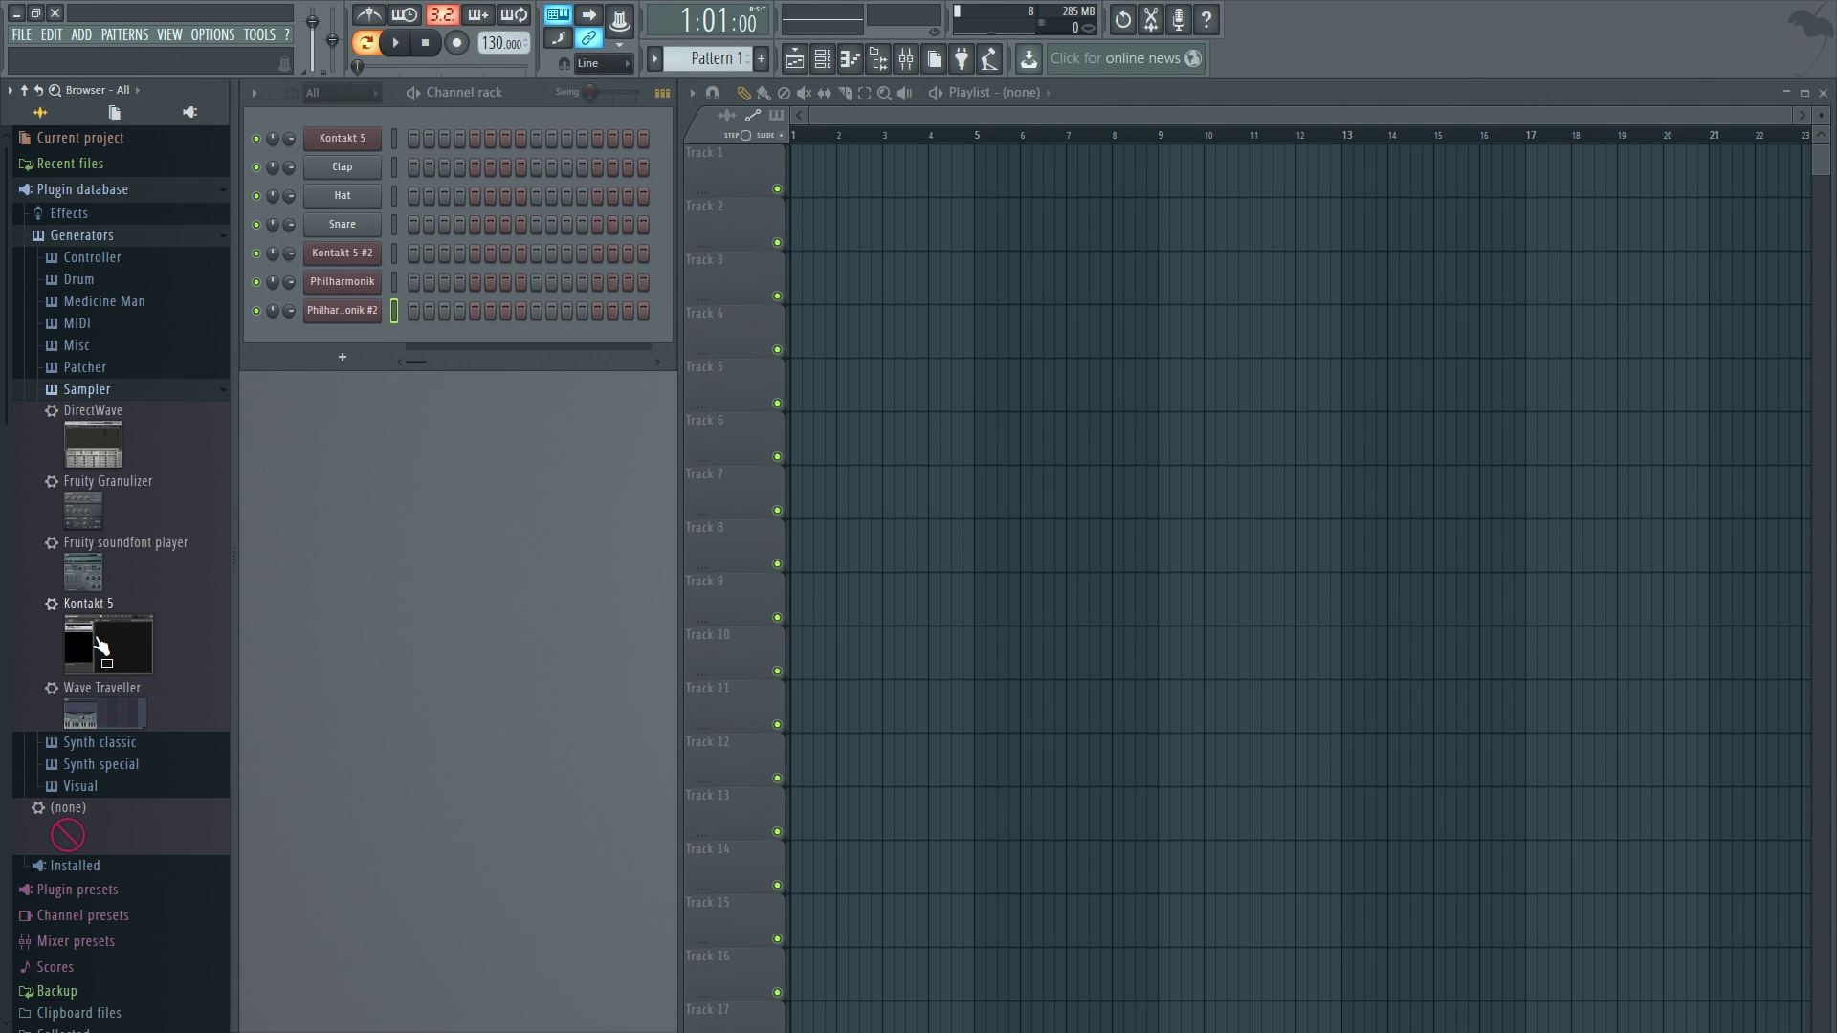
pyautogui.rightClick(94, 634)
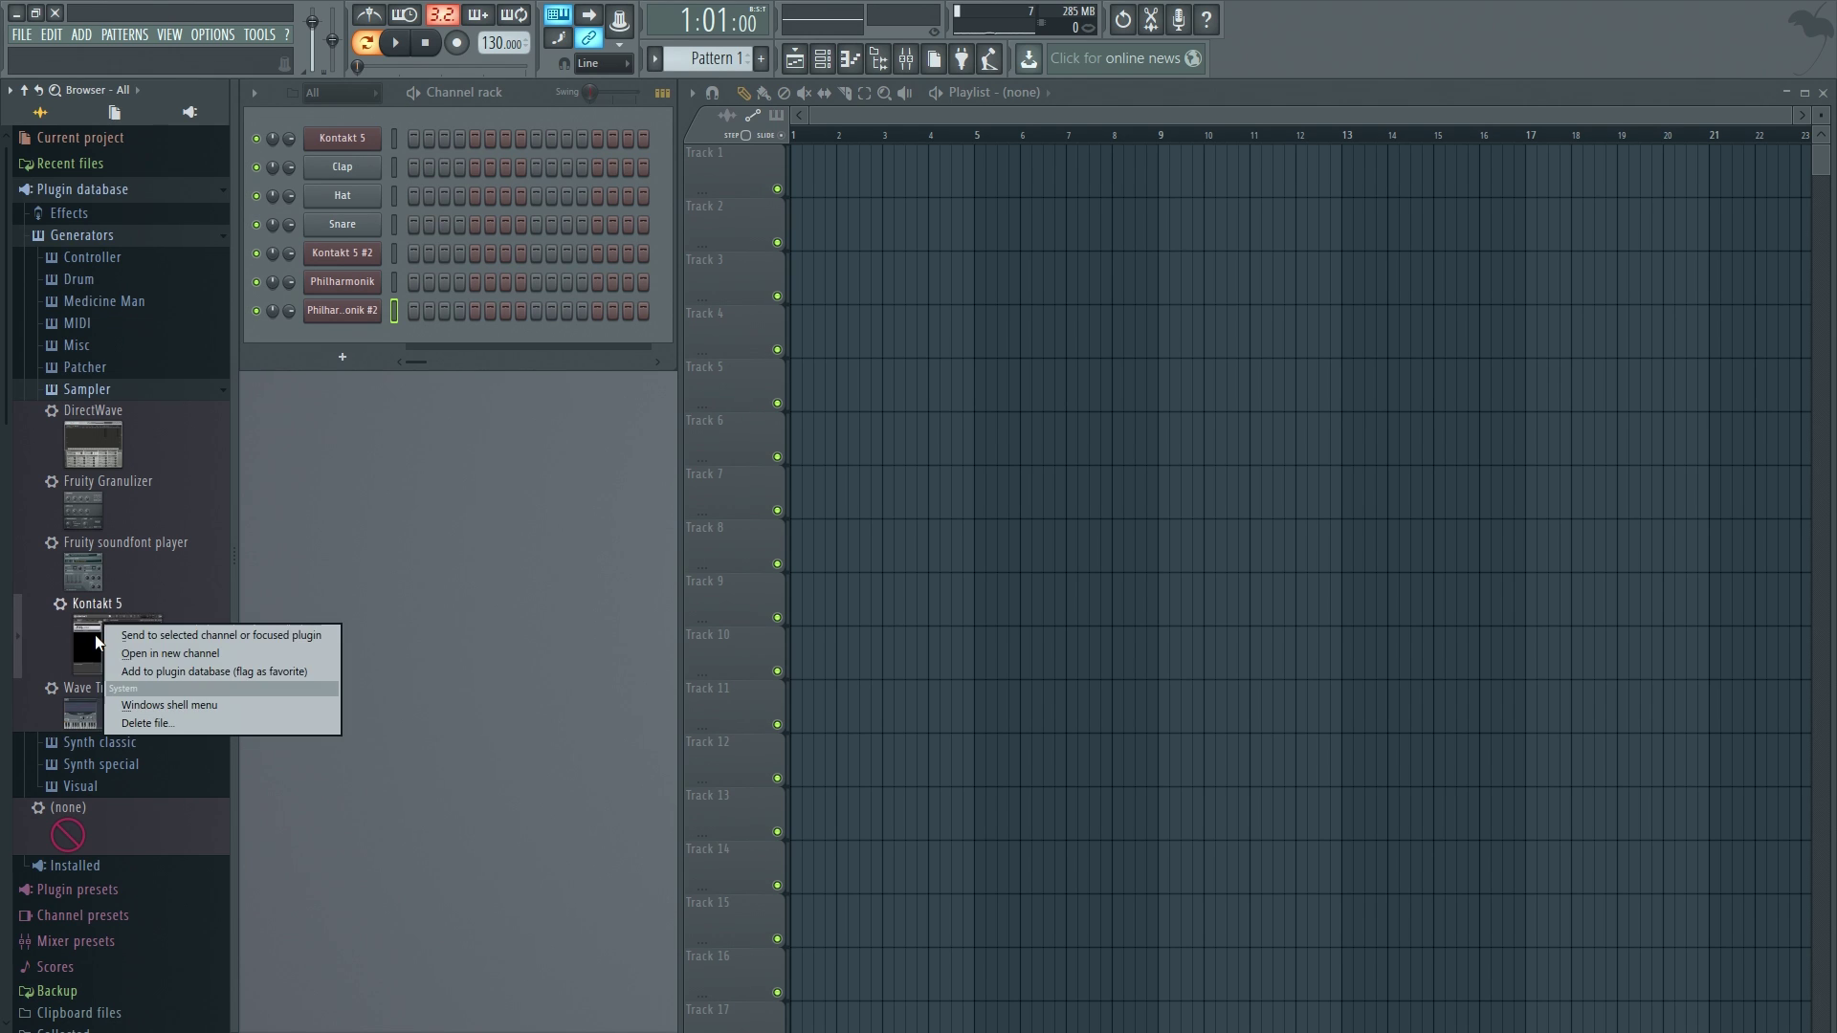
pyautogui.click(182, 715)
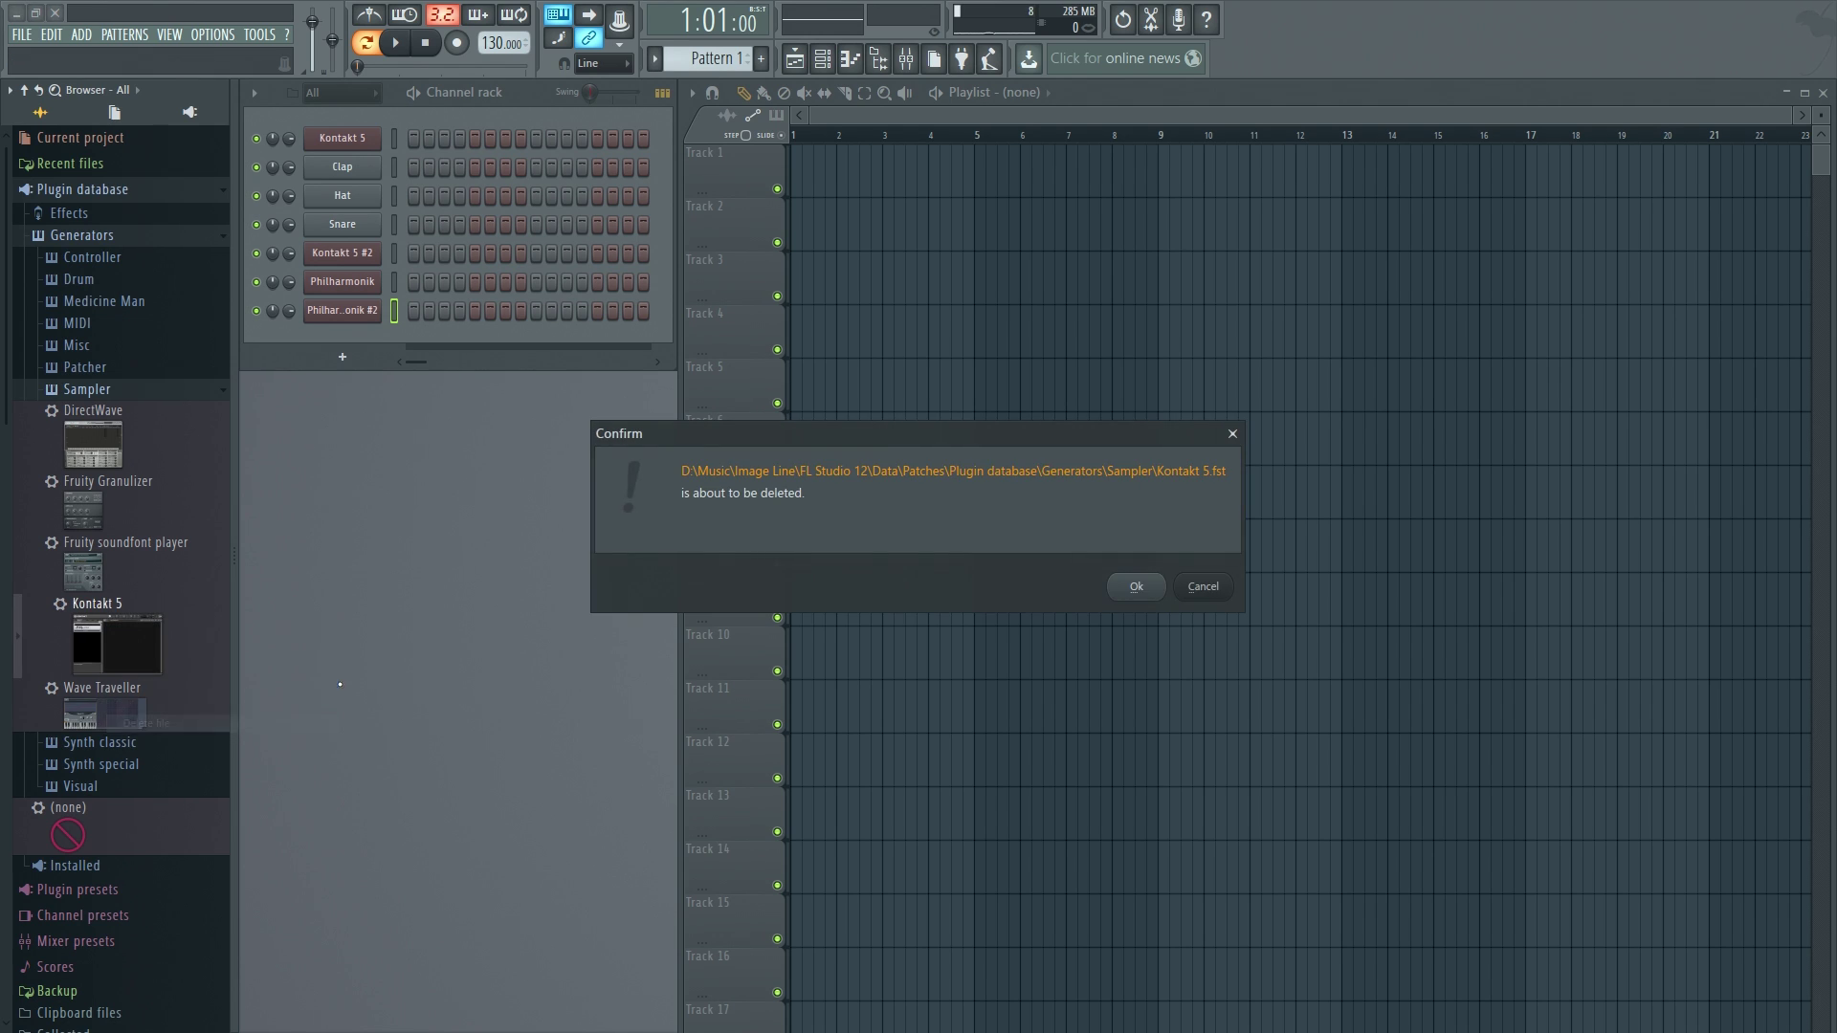
pyautogui.click(1136, 586)
pyautogui.click(343, 357)
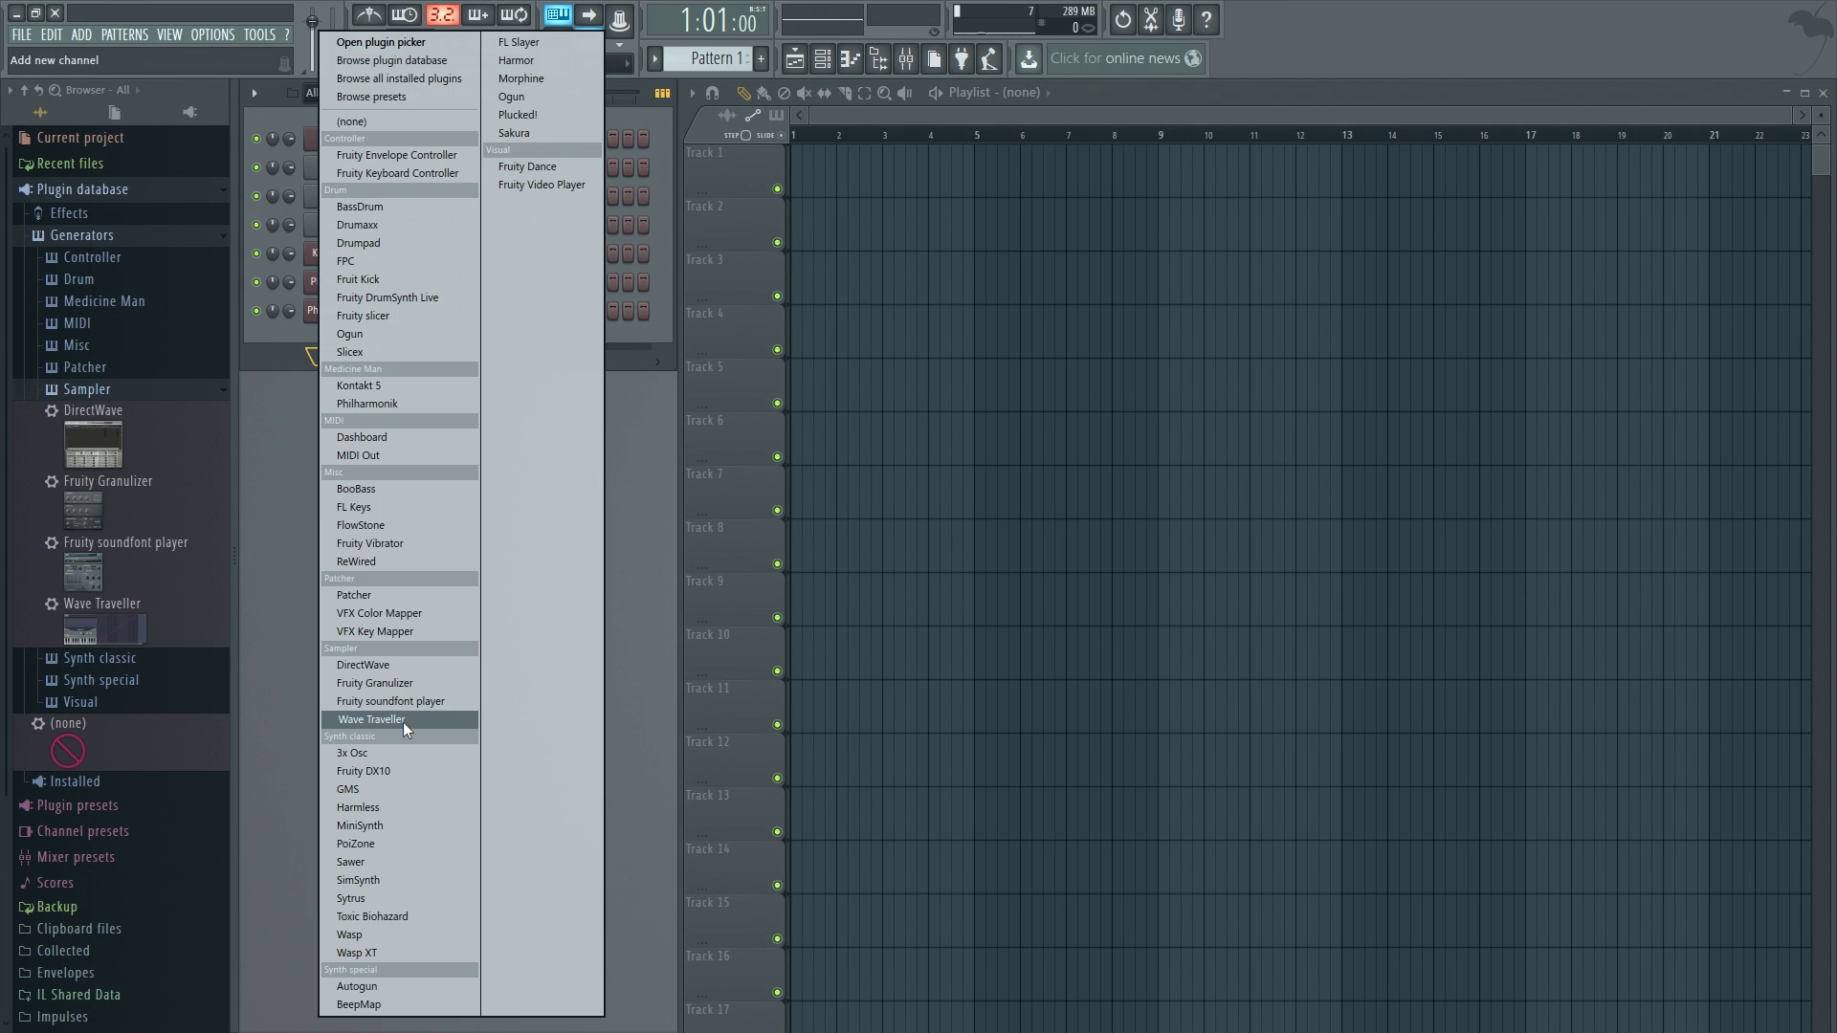
# Step: Delete the Wave Traveller entry from the Sampler category and recheck the list of generators for new channels
pyautogui.rightClick(139, 623)
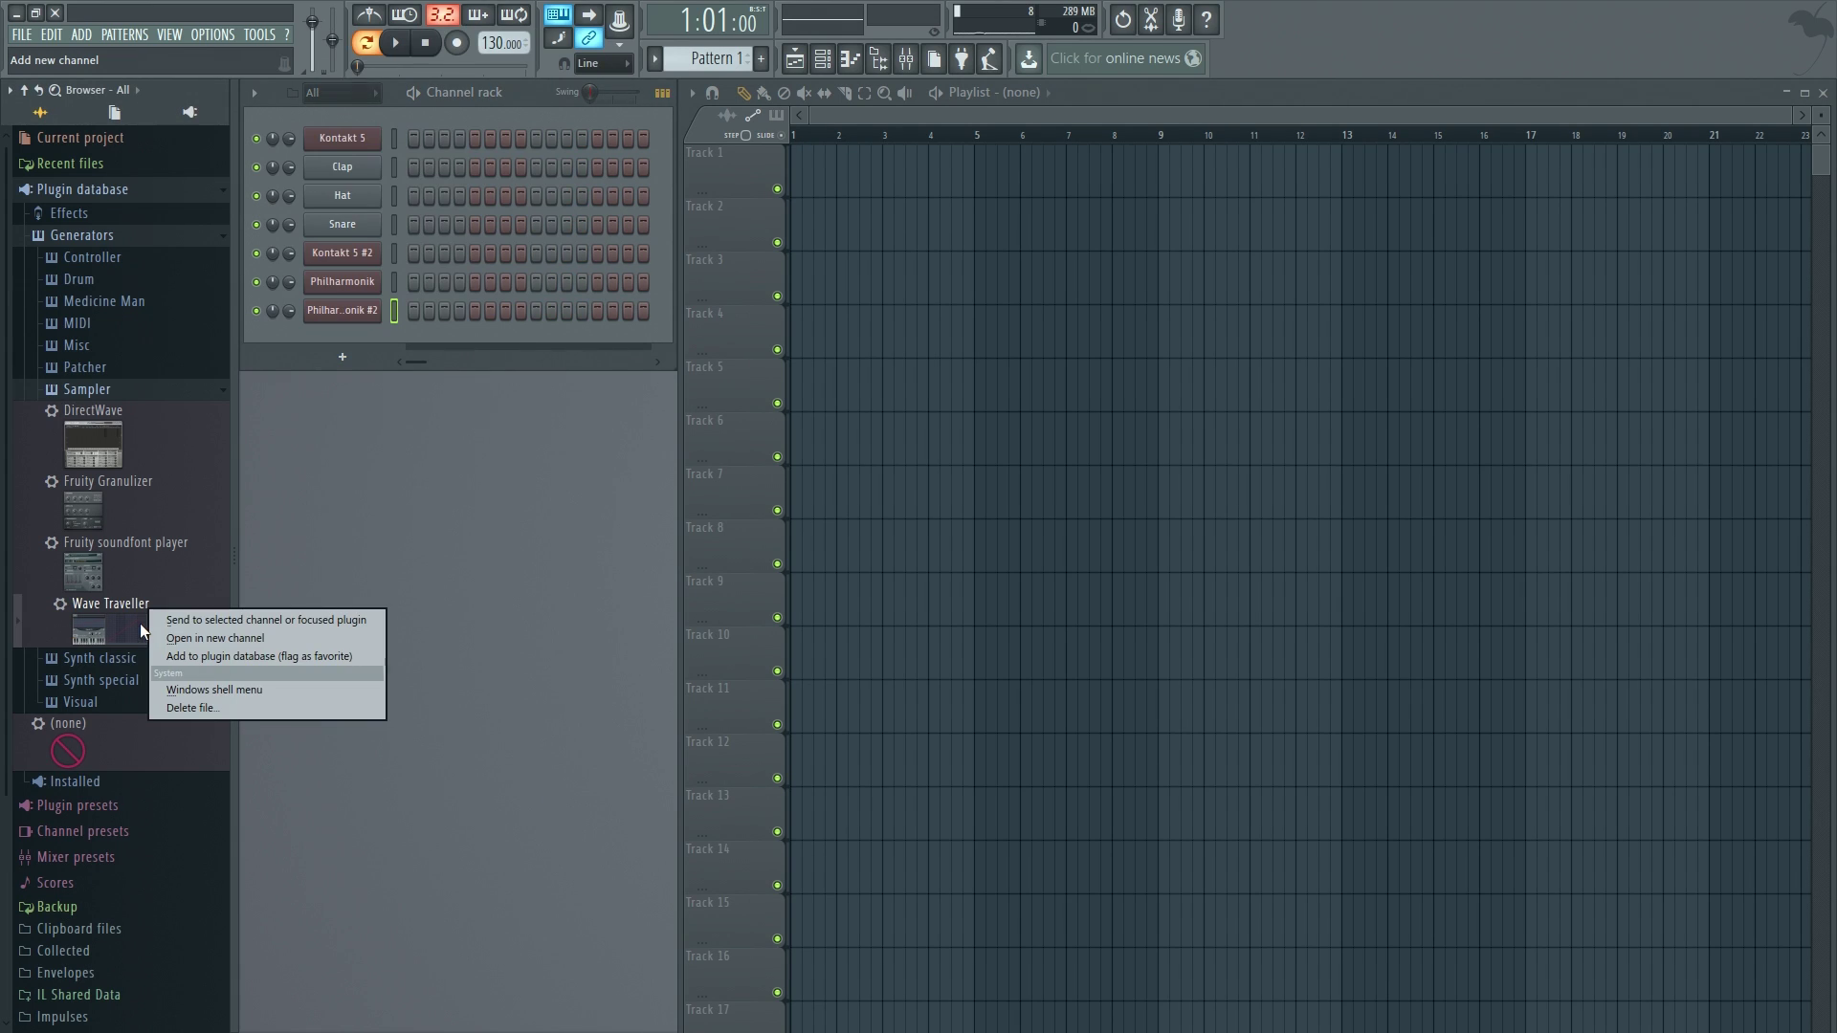
pyautogui.click(239, 708)
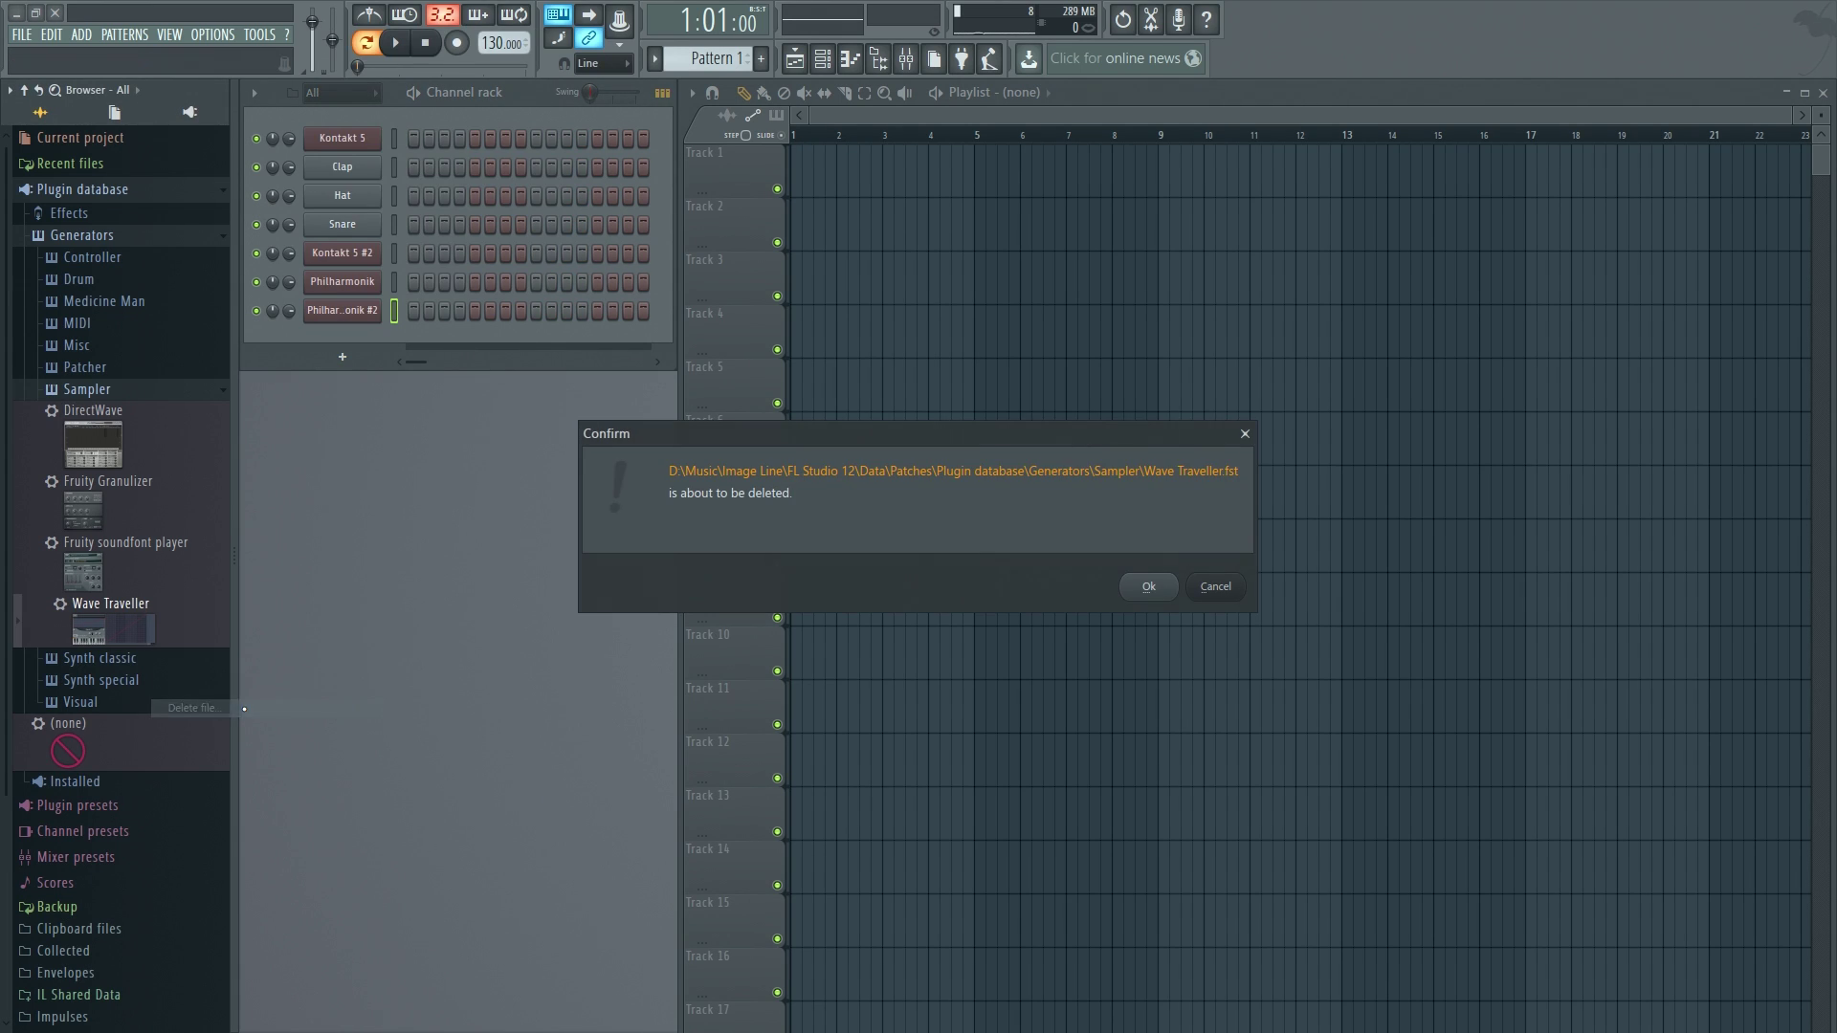
pyautogui.click(1153, 586)
pyautogui.click(335, 356)
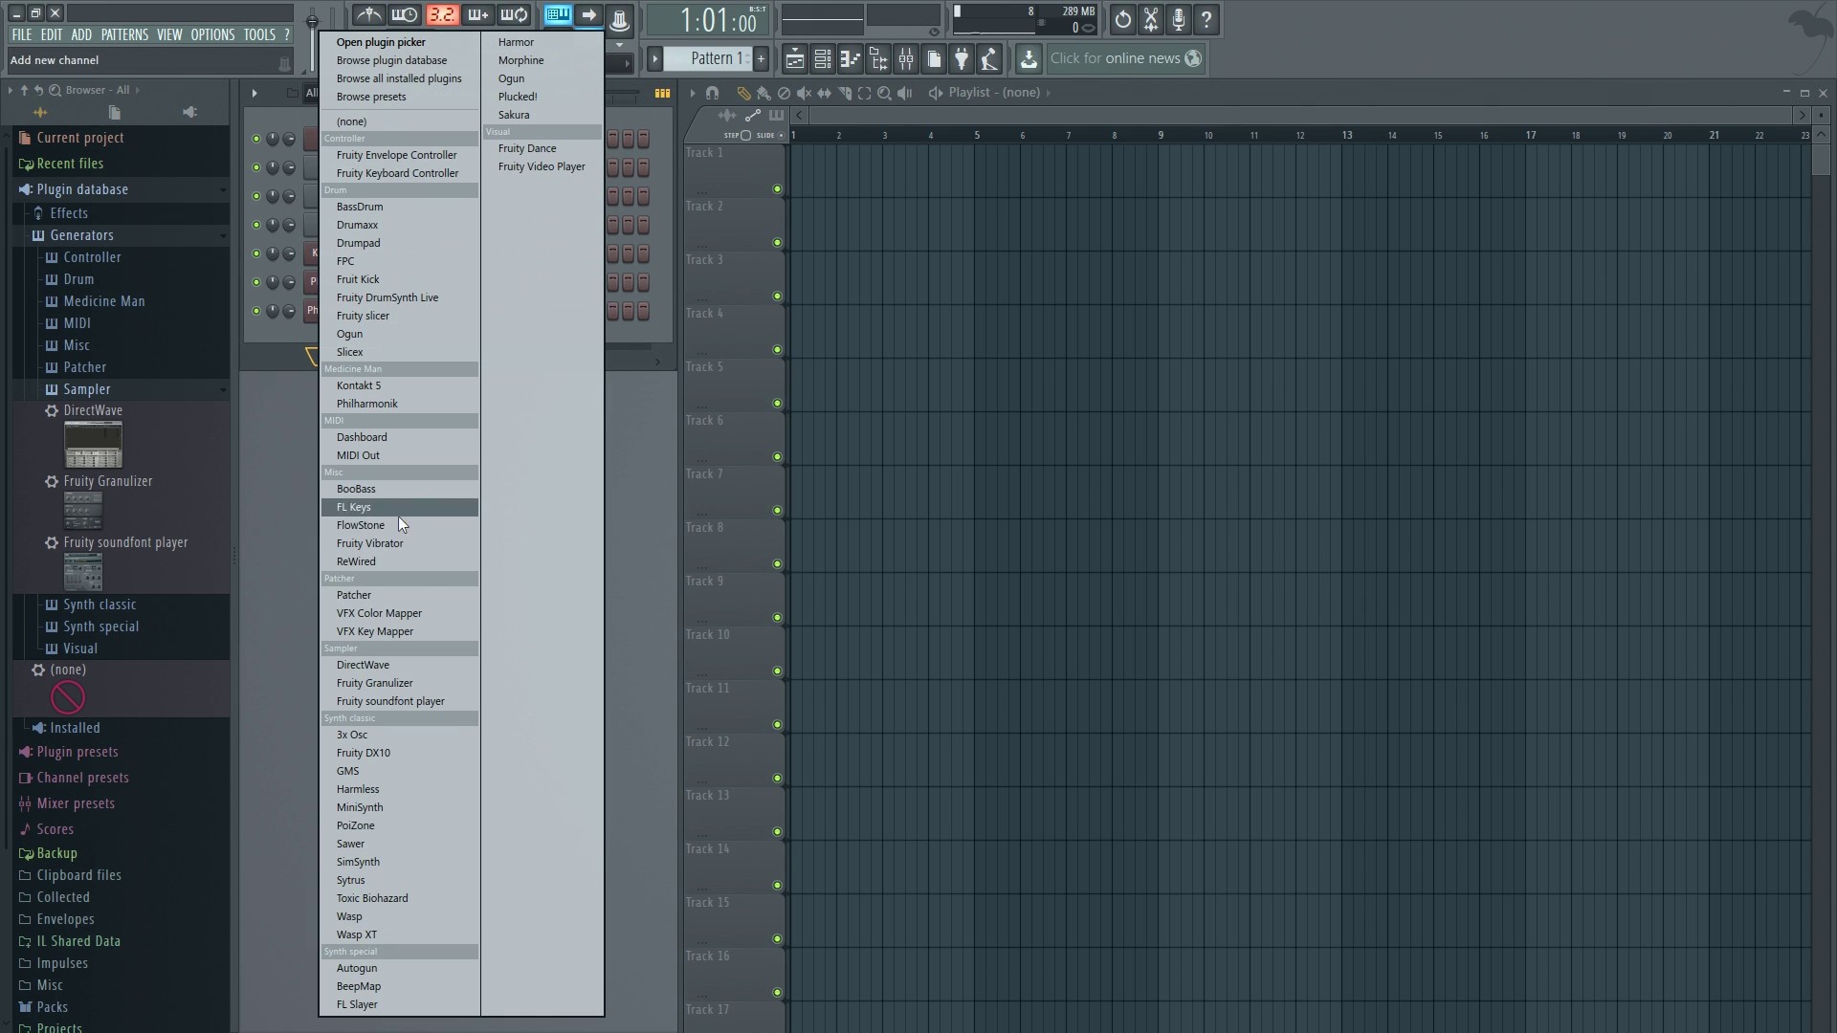